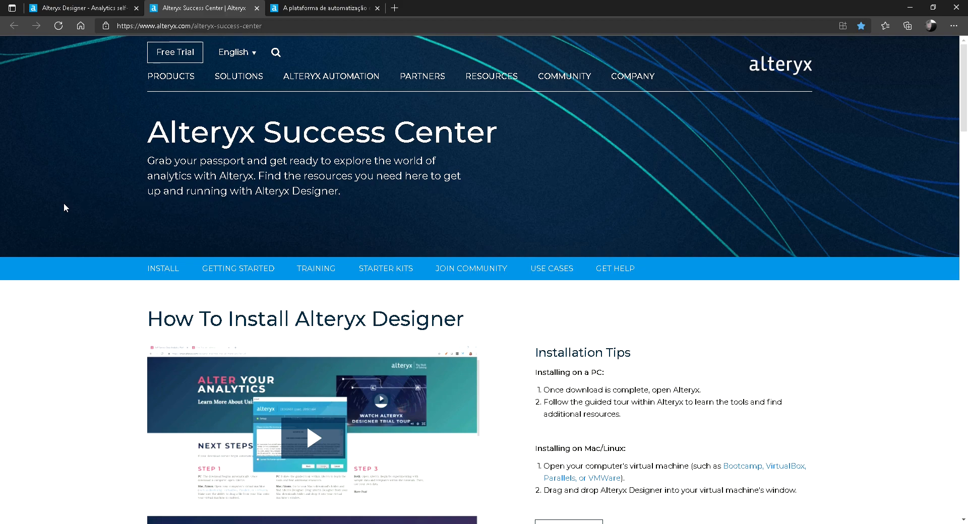
Examine the Alteryx Success Center and Alteryx Designer product pages for installation tips, starter tutorials and product capabilities
scroll(87, 195, "down", 10)
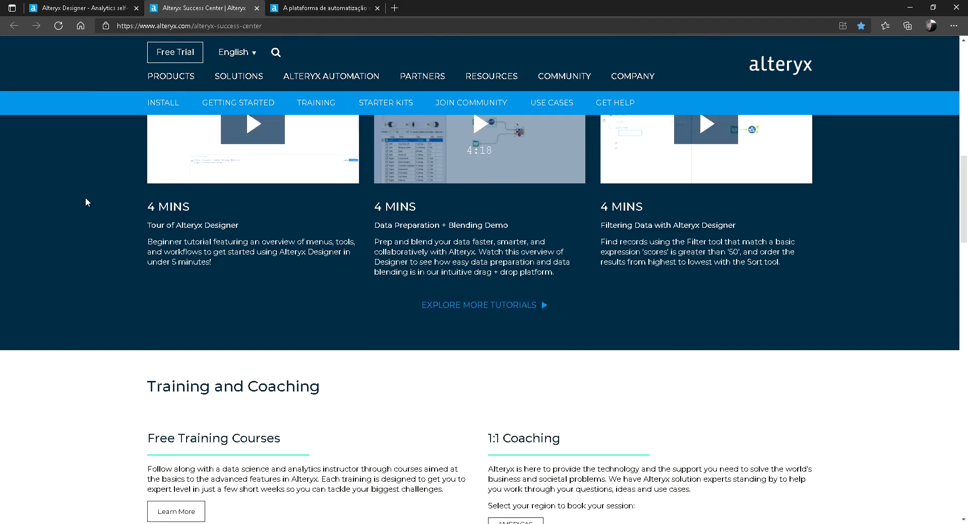
left_click(83, 8)
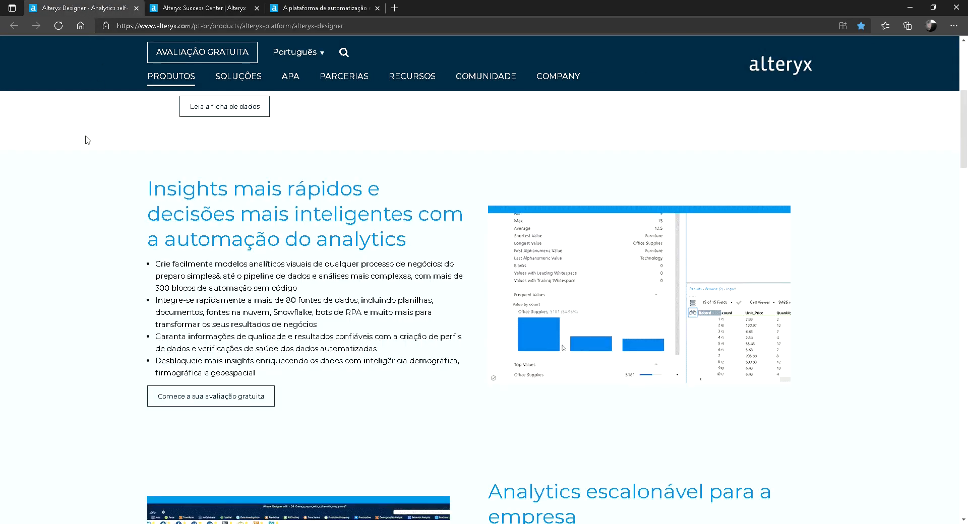
scroll(89, 156, "down", 5)
scroll(90, 173, "down", 6)
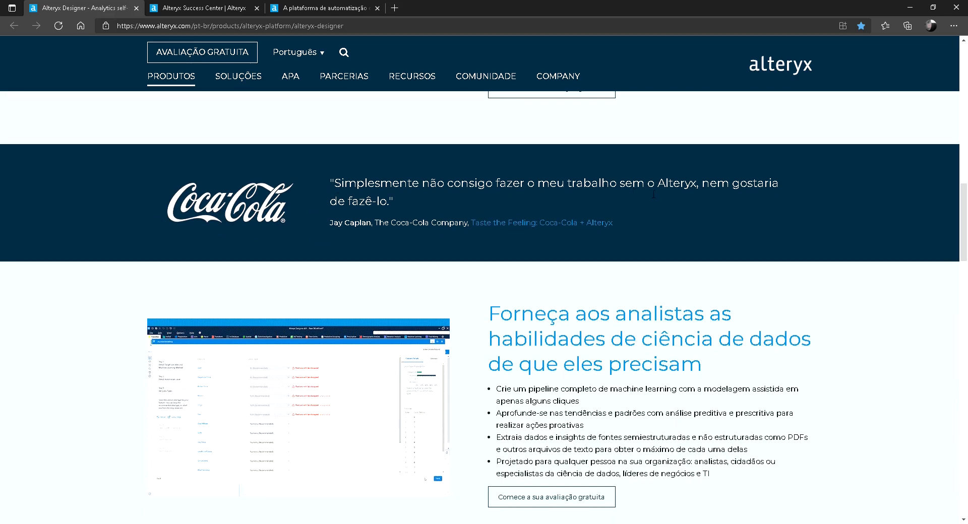
key("ctrl+Tab")
key("ctrl+Tab")
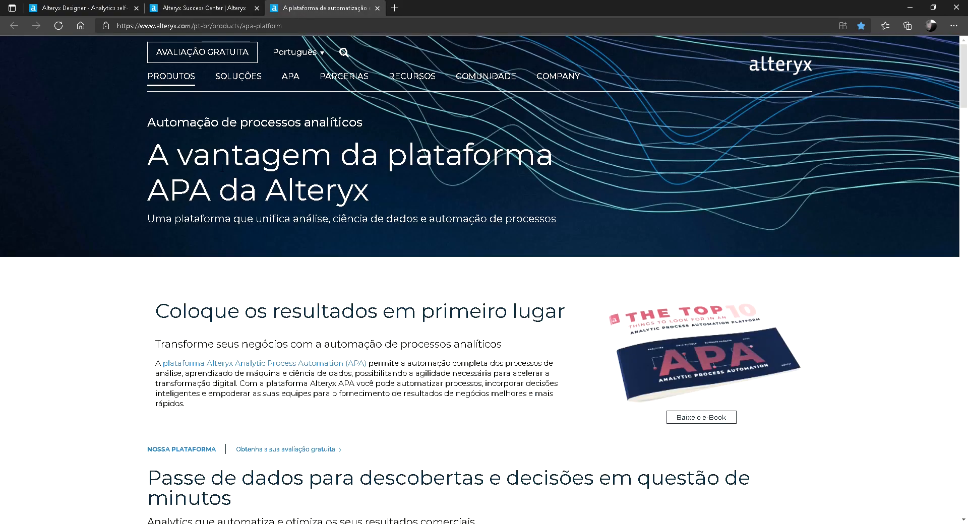
key("ctrl+shift+Tab")
scroll(258, 264, "up", 9)
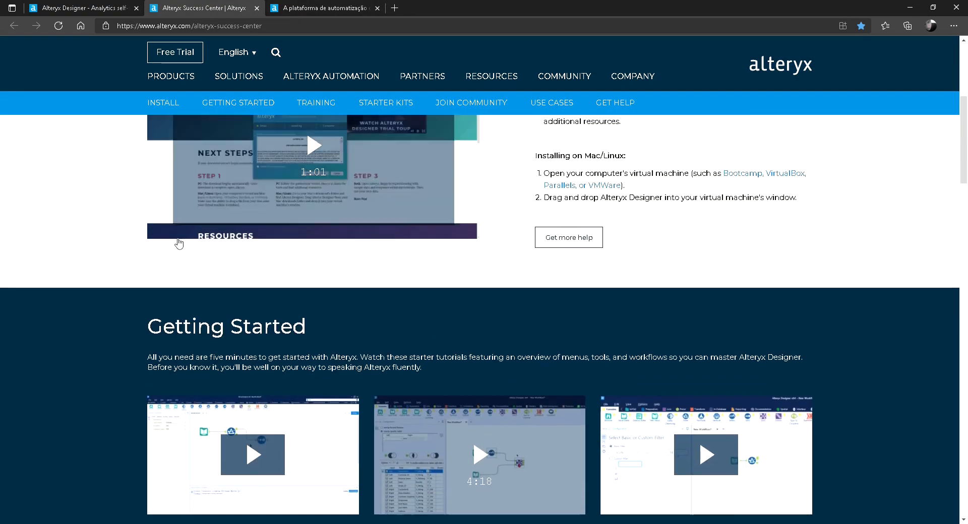
scroll(151, 227, "up", 6)
scroll(123, 213, "down", 3)
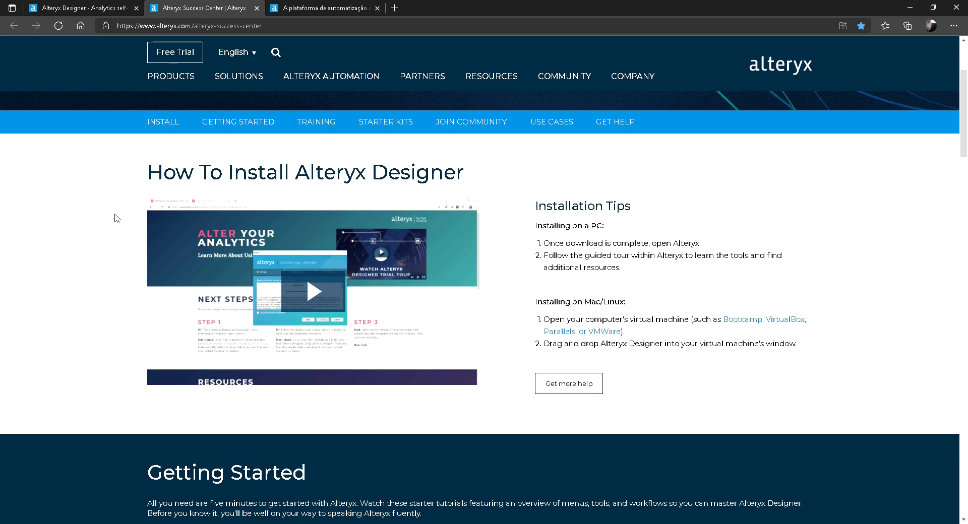
Read the APA platform page, covering the analytics process diagram and the Analytic Process Automation section
left_click(325, 7)
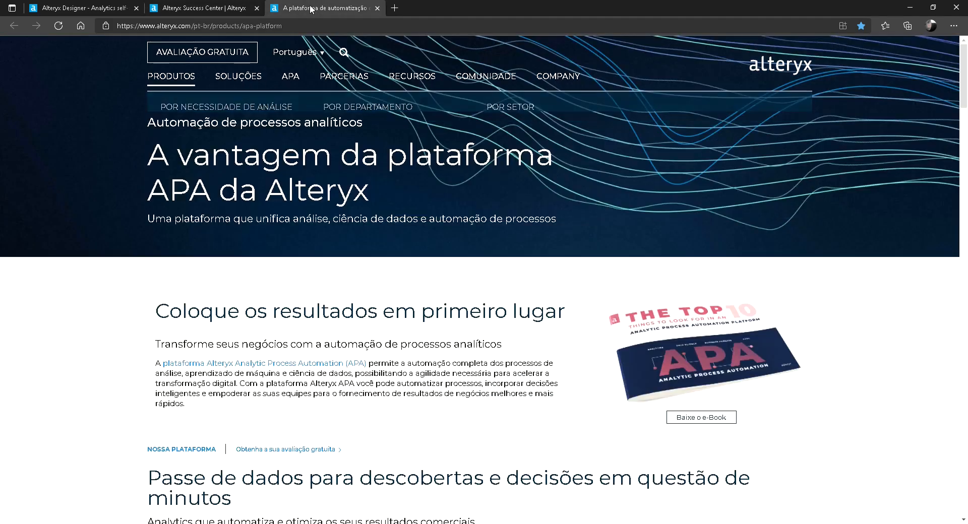
scroll(120, 233, "down", 3)
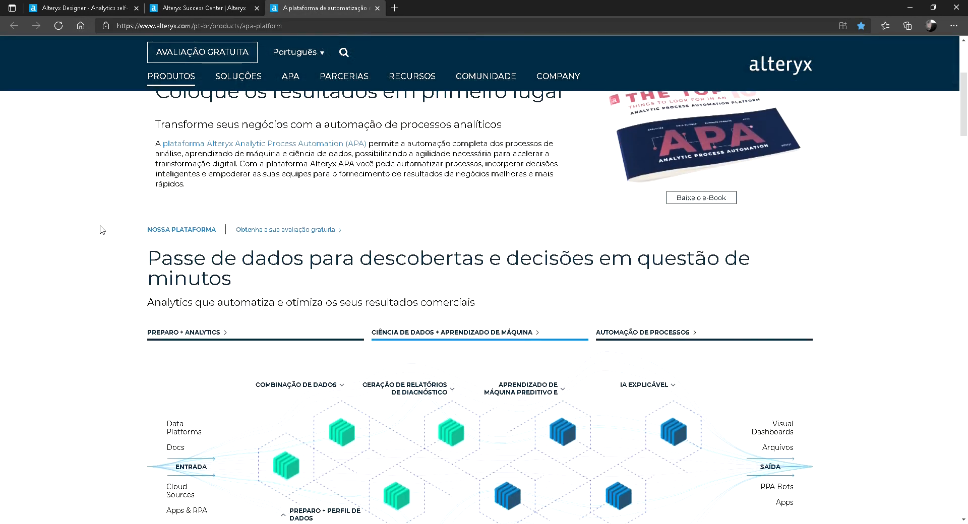
scroll(100, 226, "down", 4)
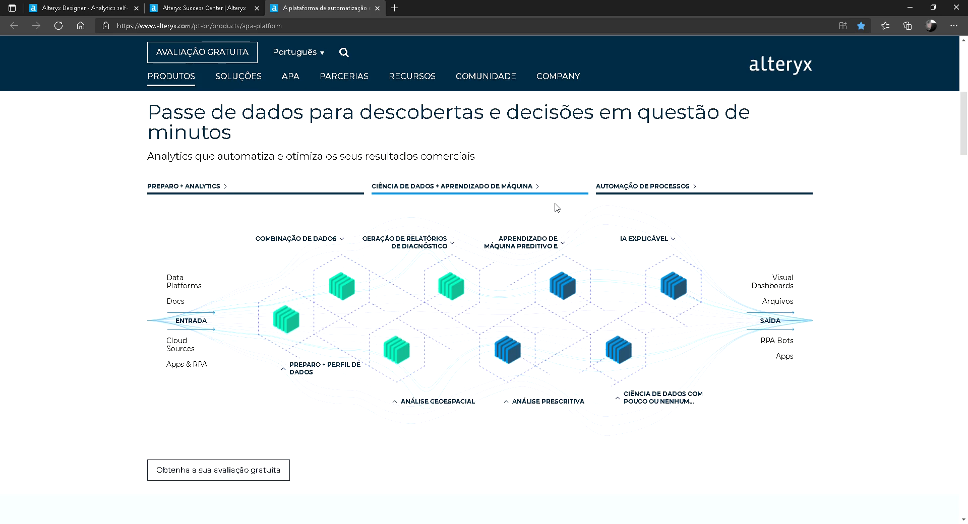
scroll(469, 210, "down", 9)
scroll(404, 204, "down", 1)
scroll(443, 240, "up", 1)
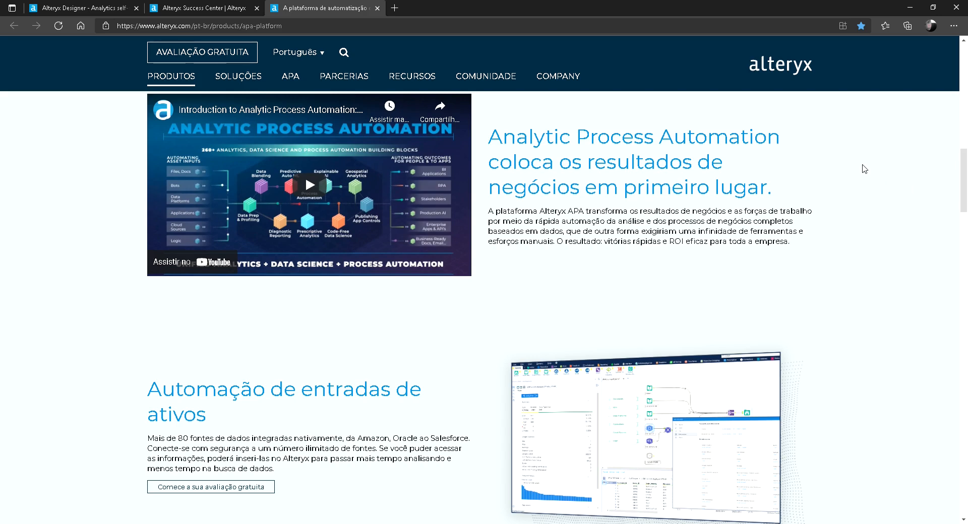
Open the Alteryx free trial page and review what the download includes and its request form
left_click(214, 56)
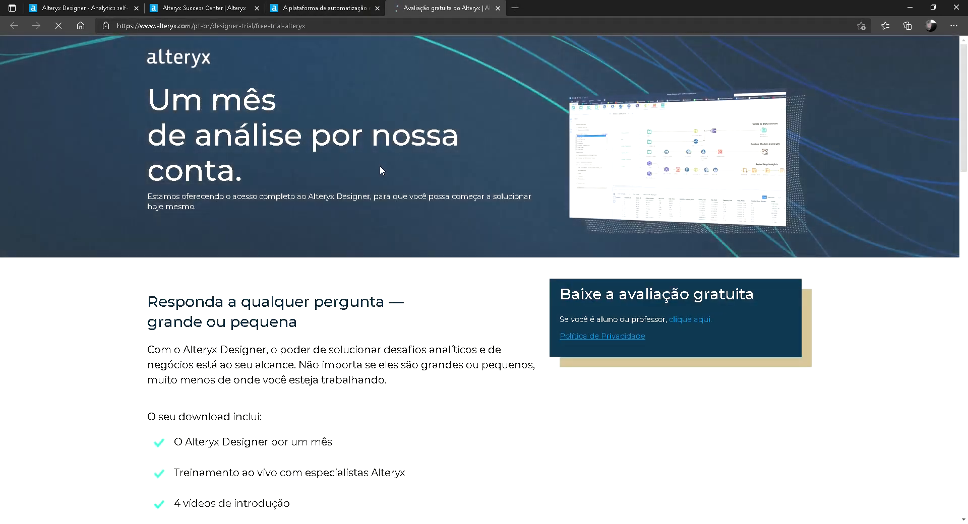
scroll(500, 282, "down", 1)
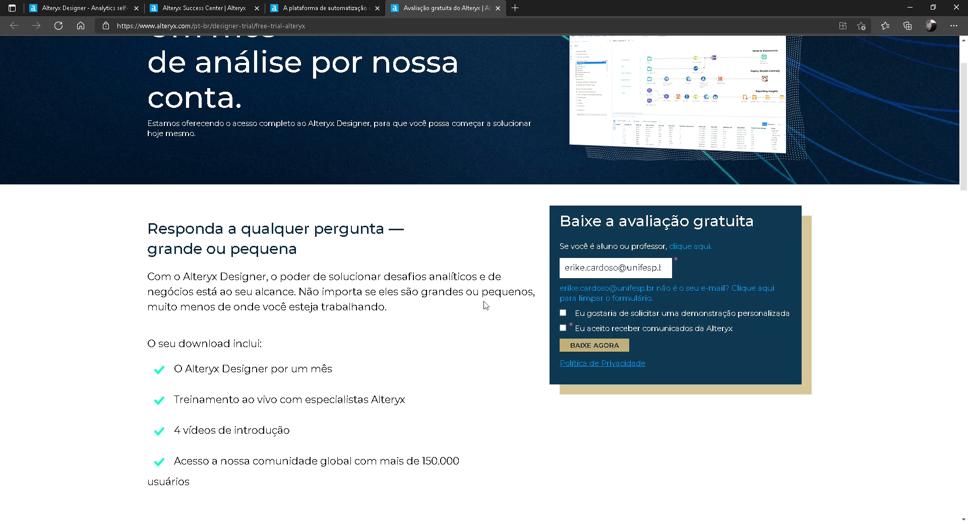
scroll(482, 304, "down", 1)
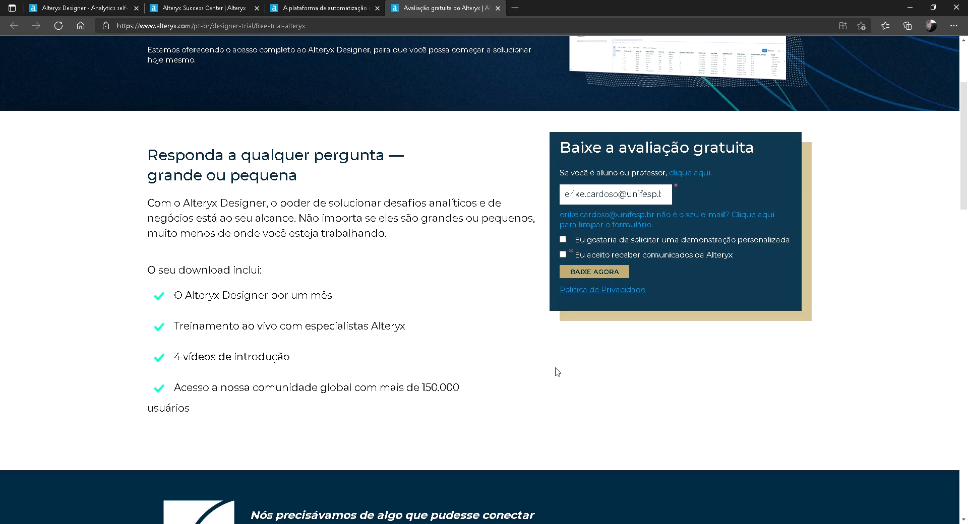
scroll(383, 303, "up", 1)
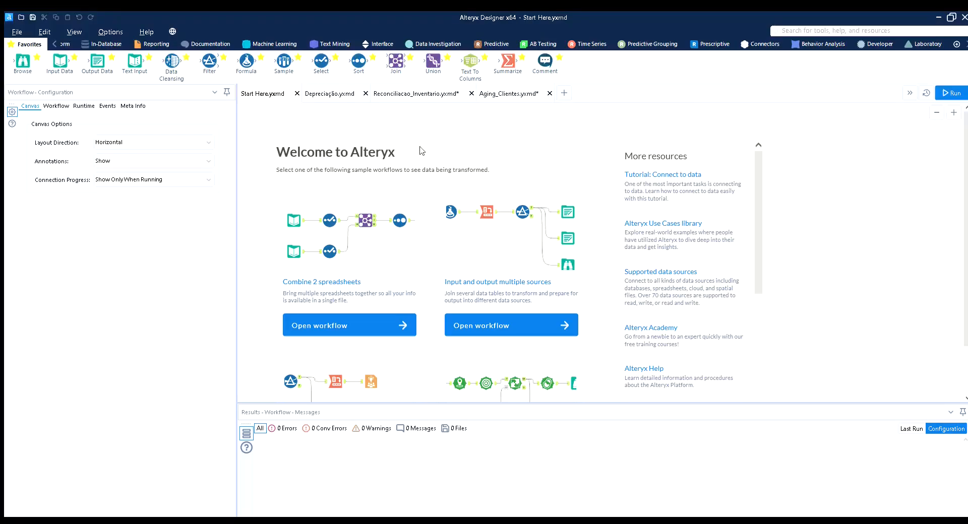
Browse the tool categories from In/Out and Preparation through Join, Parse, Transform and In-Database to Reporting
left_click(678, 250)
left_click(55, 43)
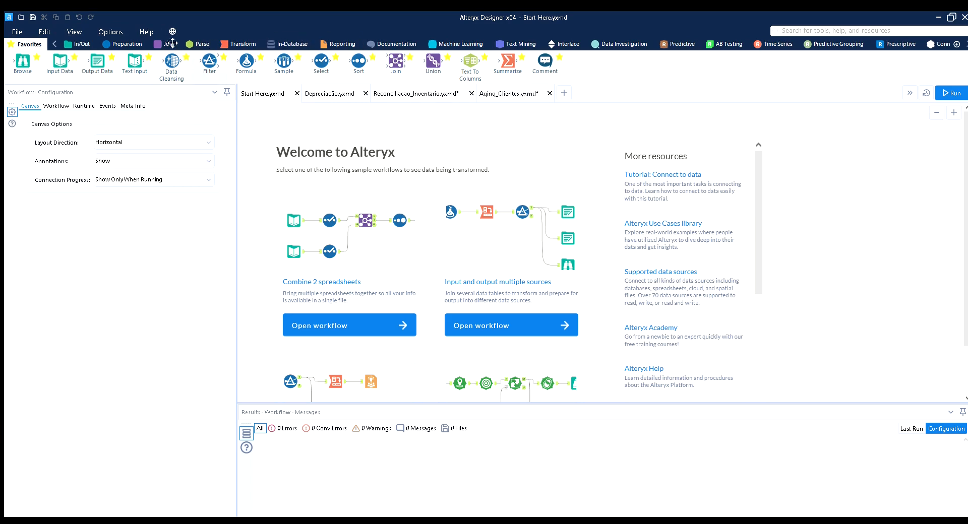
left_click(79, 43)
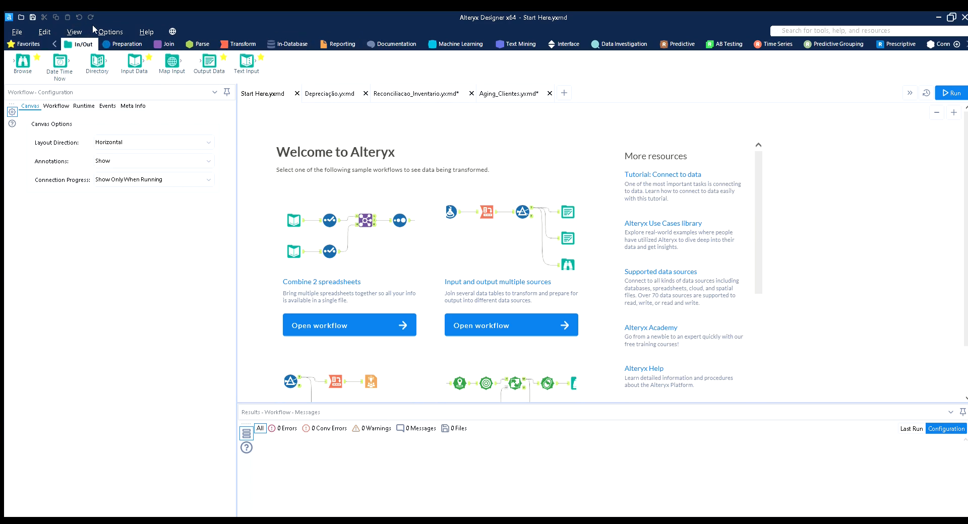
left_click(124, 44)
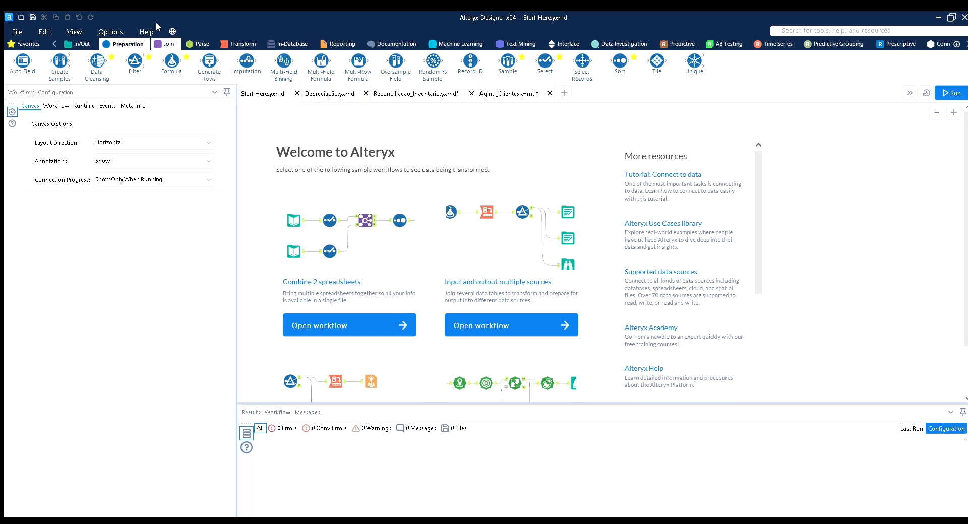
left_click(166, 44)
left_click(186, 44)
left_click(222, 44)
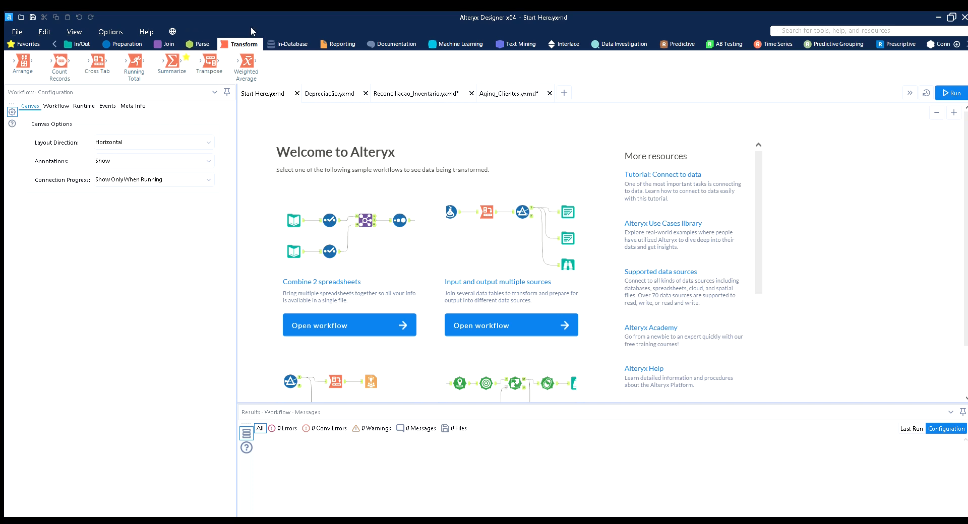
left_click(269, 44)
left_click(323, 44)
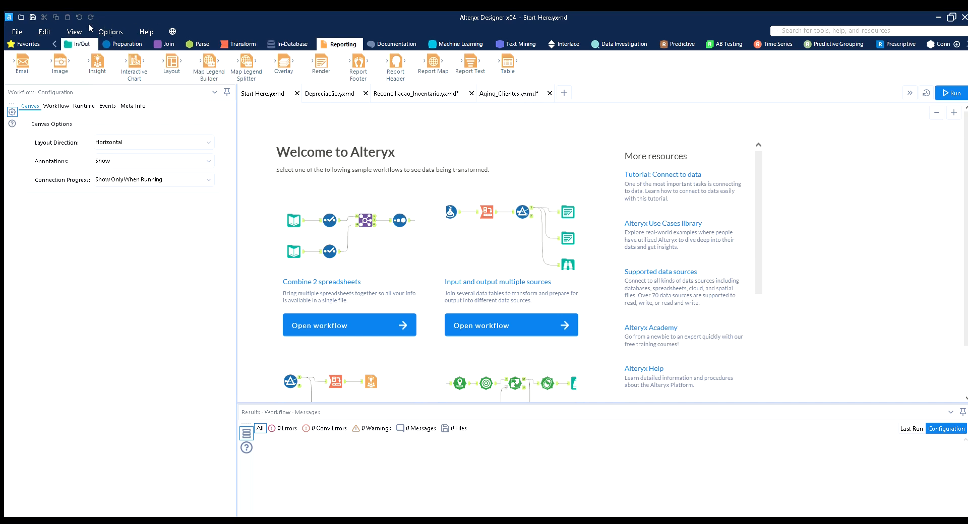
Examine the tools in the In/Out, Preparation, Join, Parse and Transform categories in more detail
left_click(80, 44)
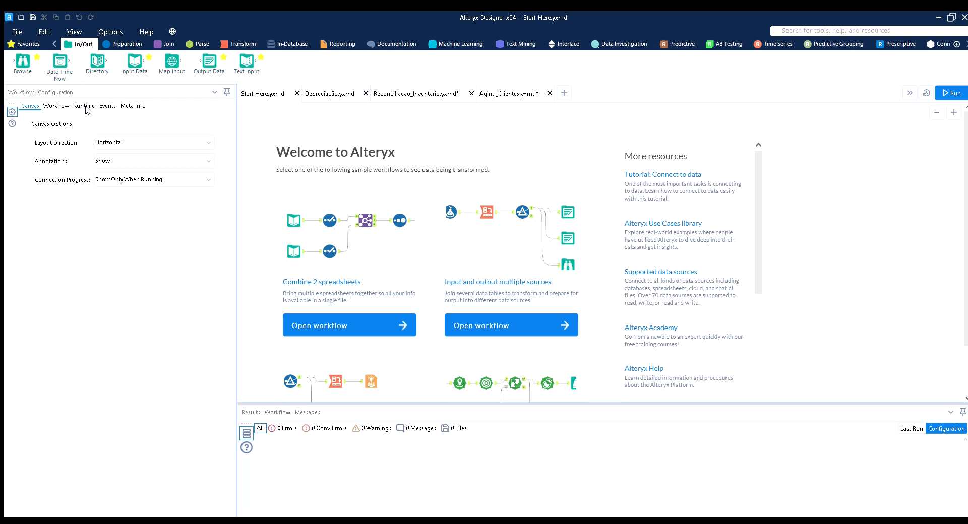
left_click(270, 157)
left_click(243, 133)
left_click(124, 43)
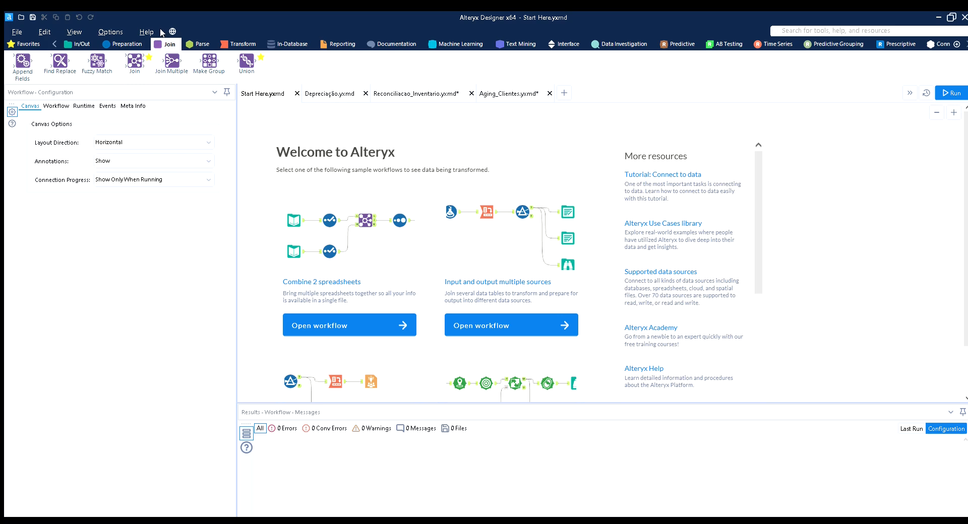
left_click(225, 43)
left_click(202, 43)
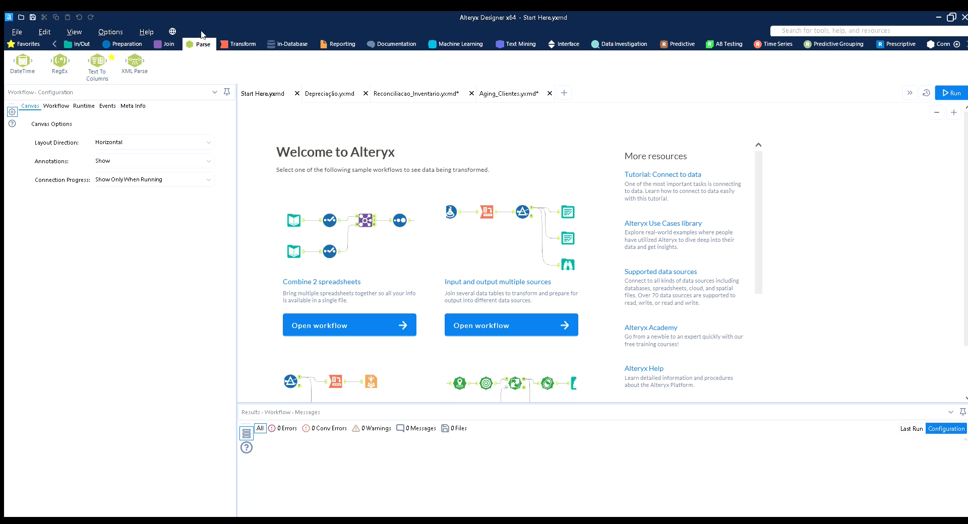
left_click(241, 44)
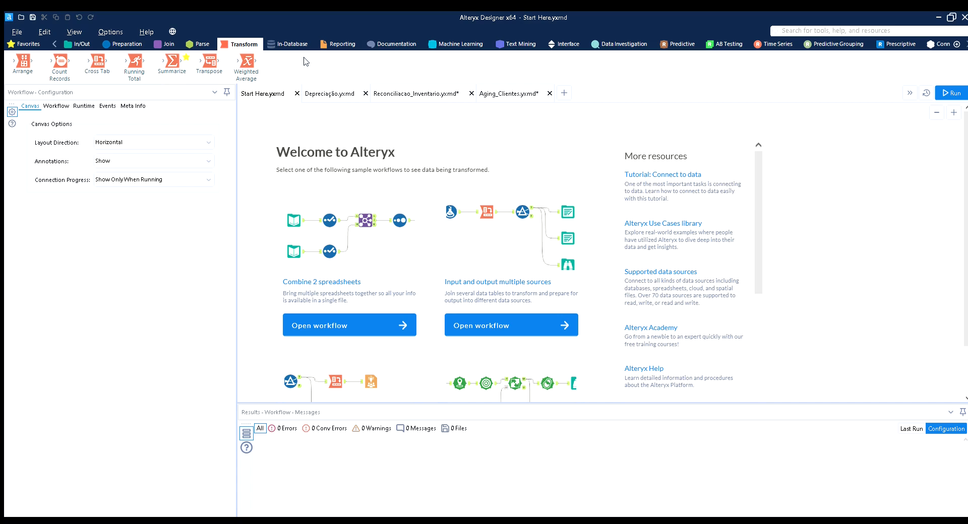
Examine the Documentation, Machine Learning, Text Mining, Data Investigation, Predictive, AB Testing, Time Series, Predictive Grouping and Prescriptive tool categories
left_click(384, 44)
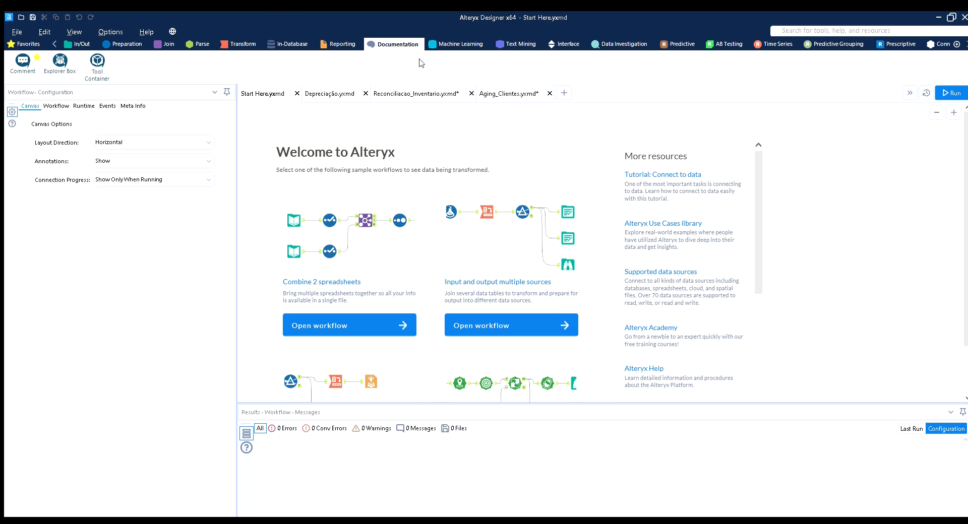
left_click(446, 46)
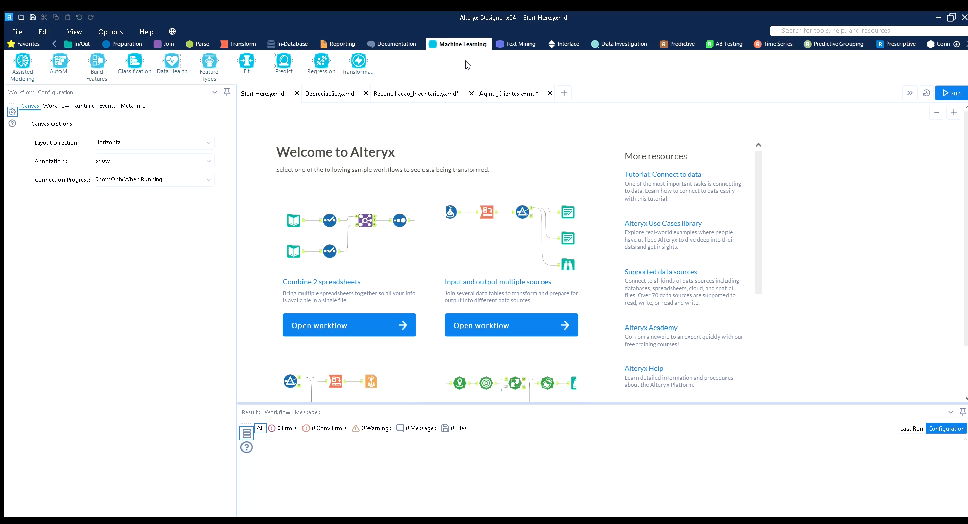
left_click(518, 44)
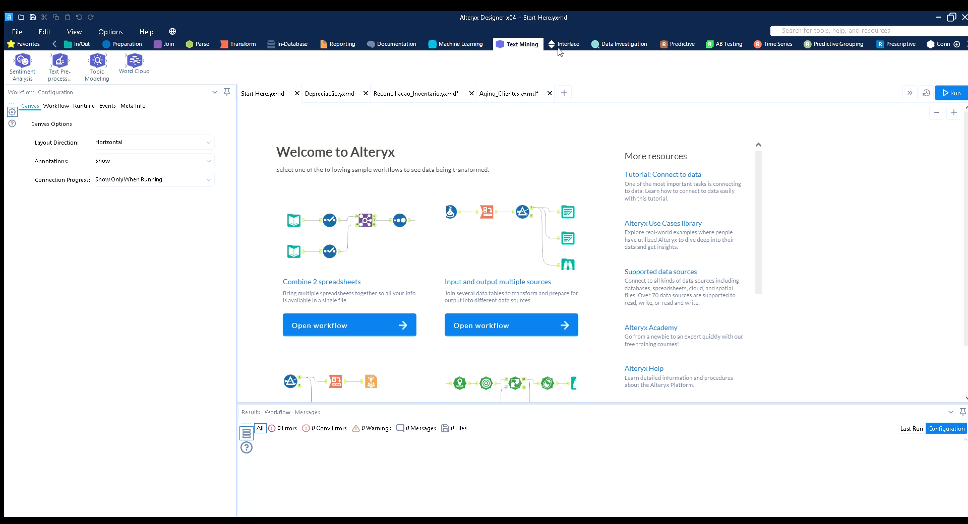
left_click(647, 44)
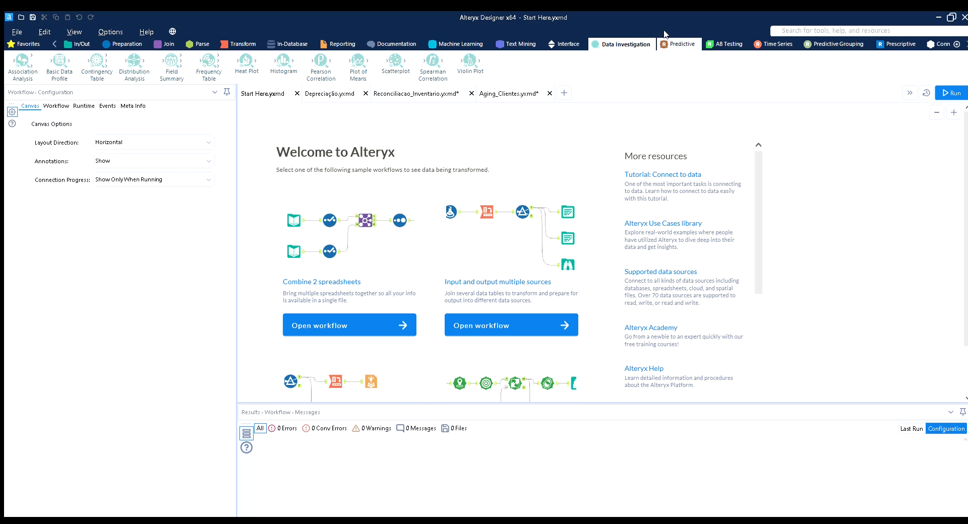
left_click(678, 43)
left_click(726, 43)
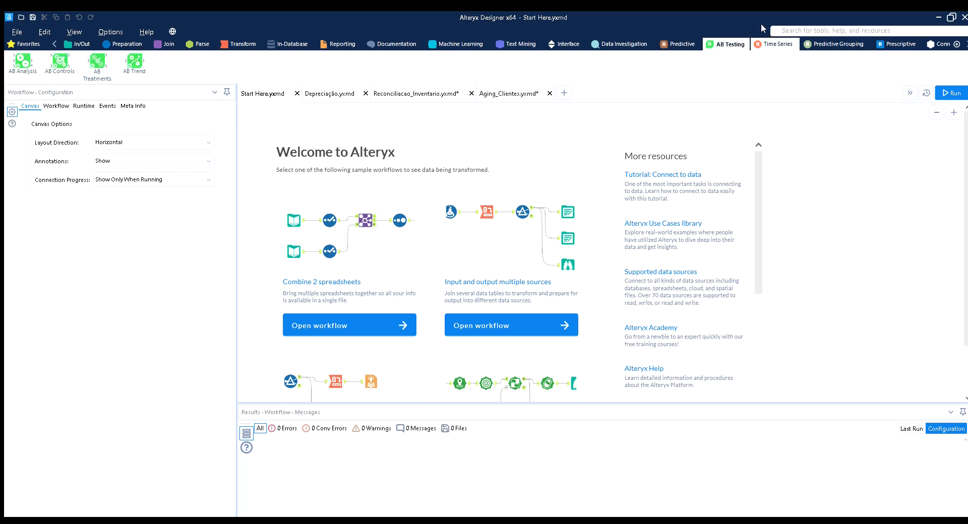
left_click(777, 44)
left_click(838, 44)
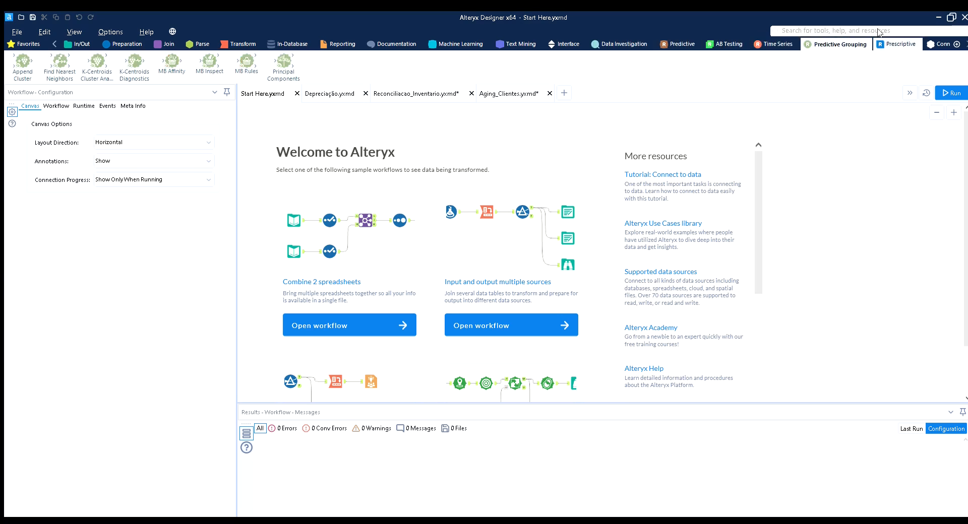
left_click(900, 43)
left_click(681, 44)
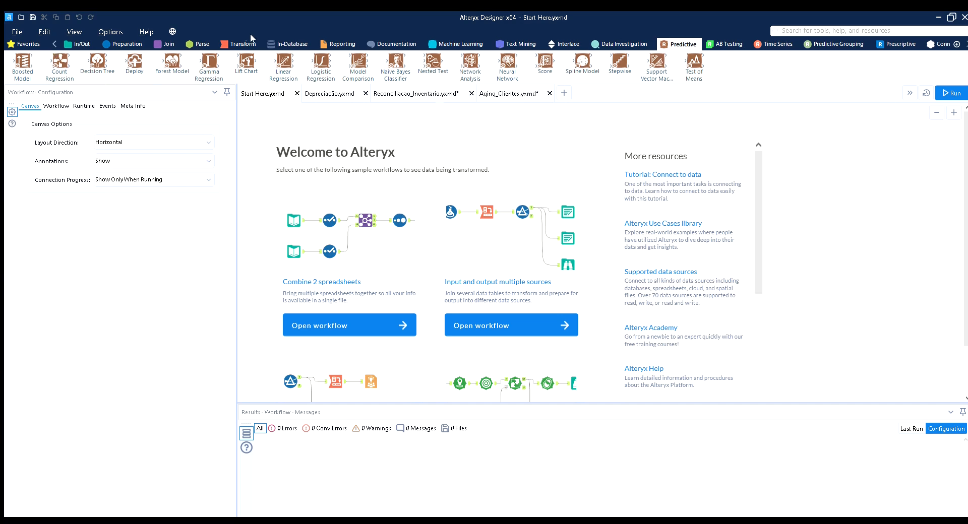
Place a Filter tool from the favorites above the welcome panel to view its configuration, and delete it
left_click(26, 44)
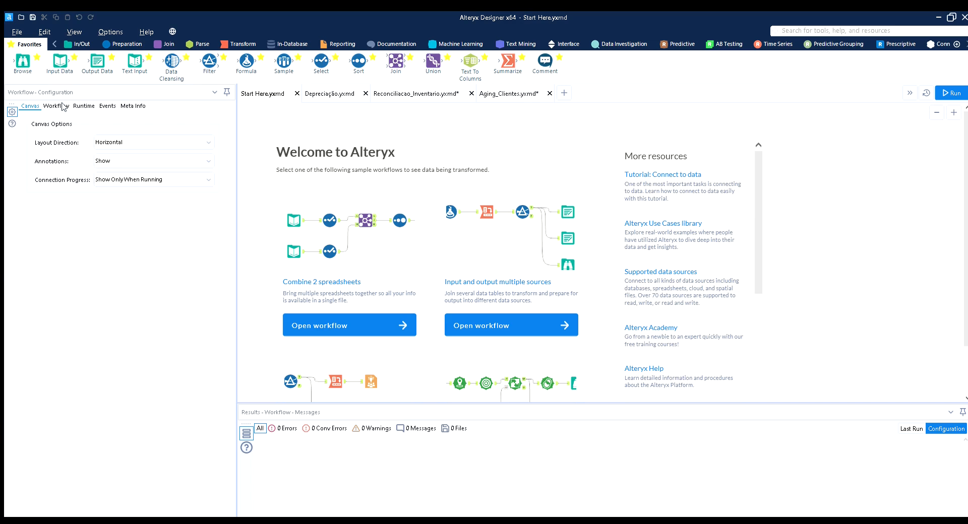
left_click_drag(217, 50, 297, 105)
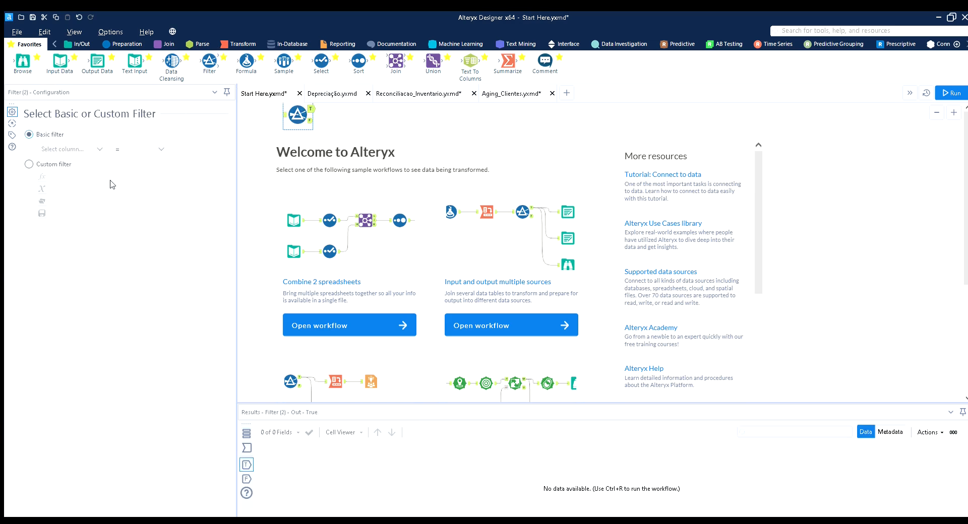
key("Delete")
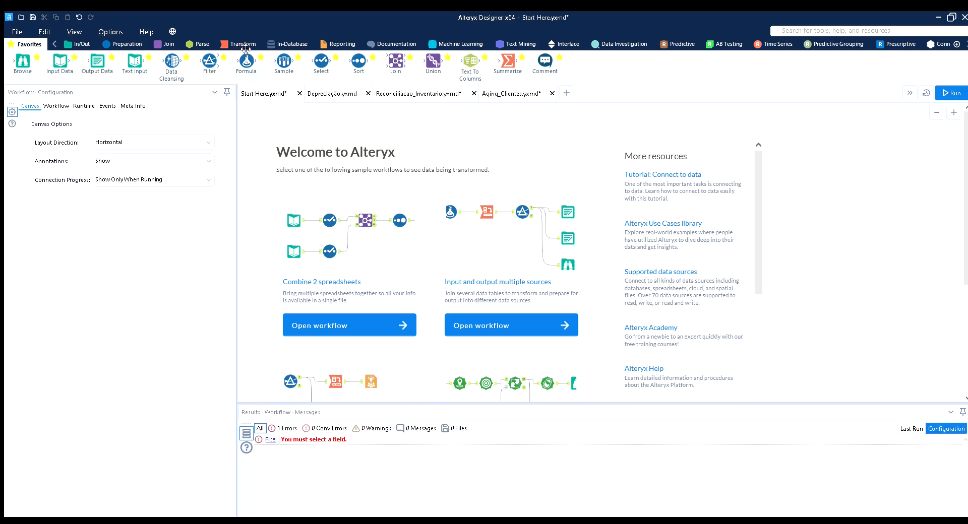
Place a Join tool above the welcome panel to inspect its configuration, and remove it from the canvas
left_click_drag(386, 60, 291, 120)
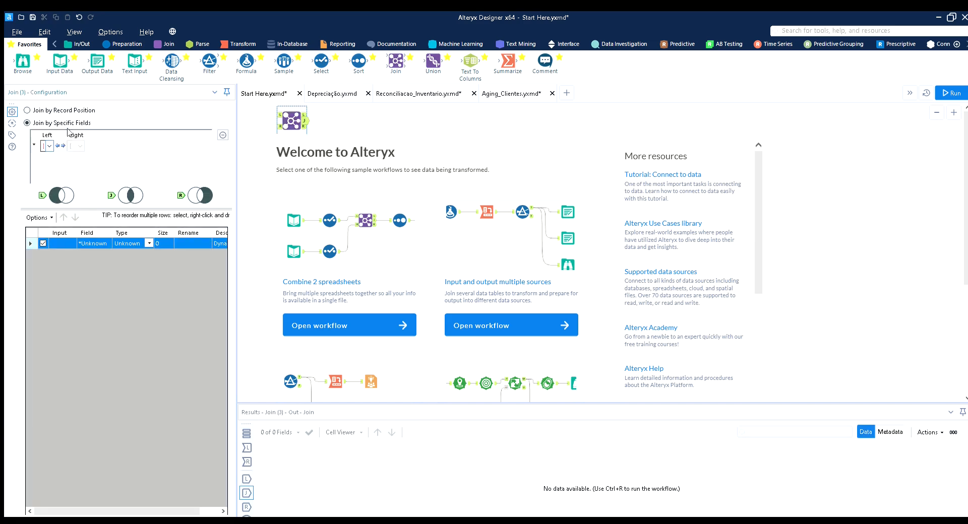
left_click(291, 107)
left_click(284, 100)
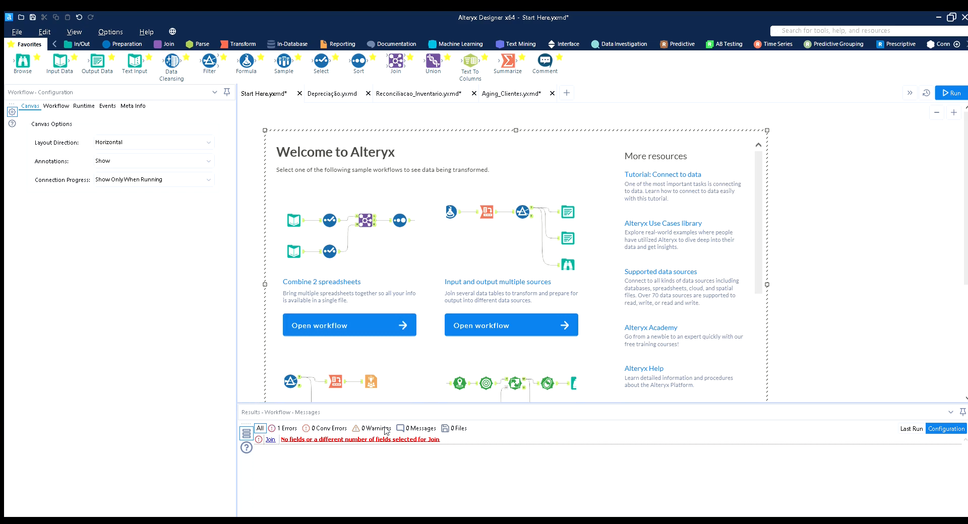
Place another Join tool above the welcome panel, review its configuration and messages, and delete it
left_click_drag(406, 62, 292, 109)
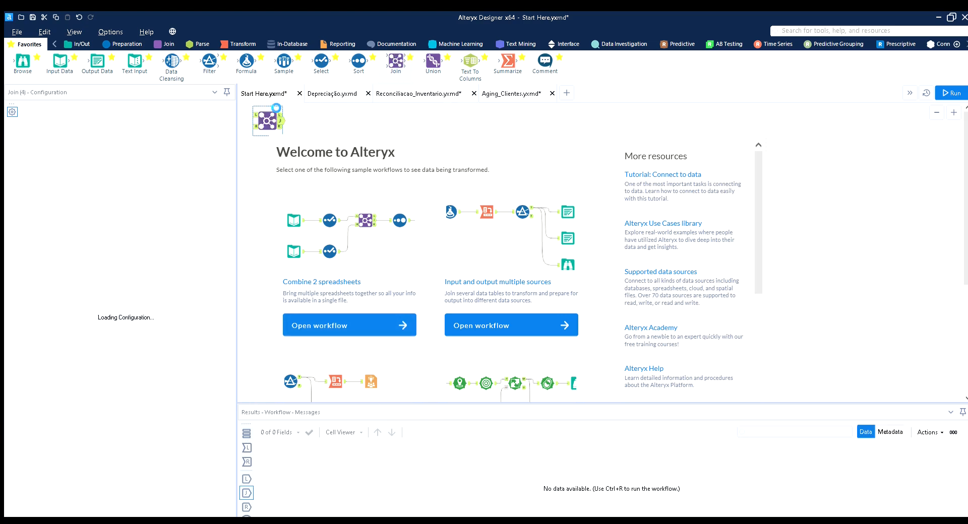
left_click(308, 106)
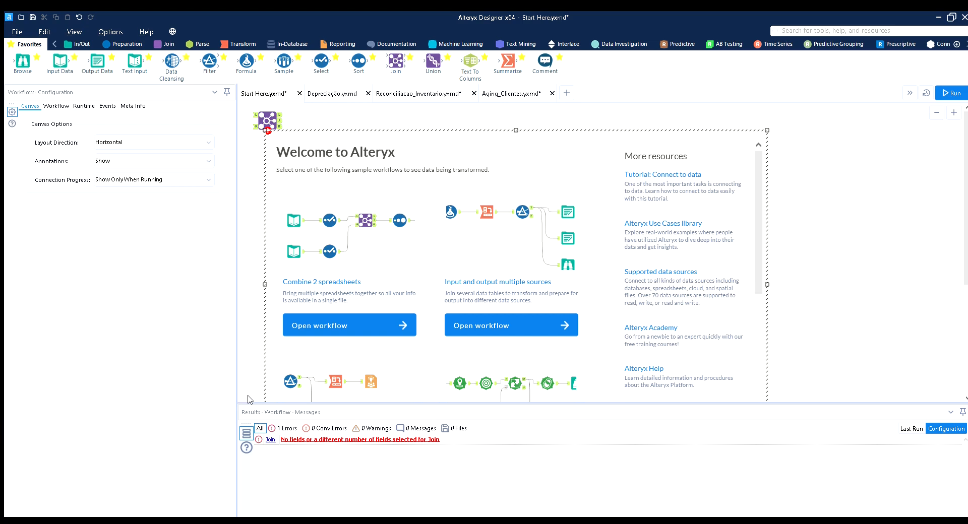
left_click(266, 119)
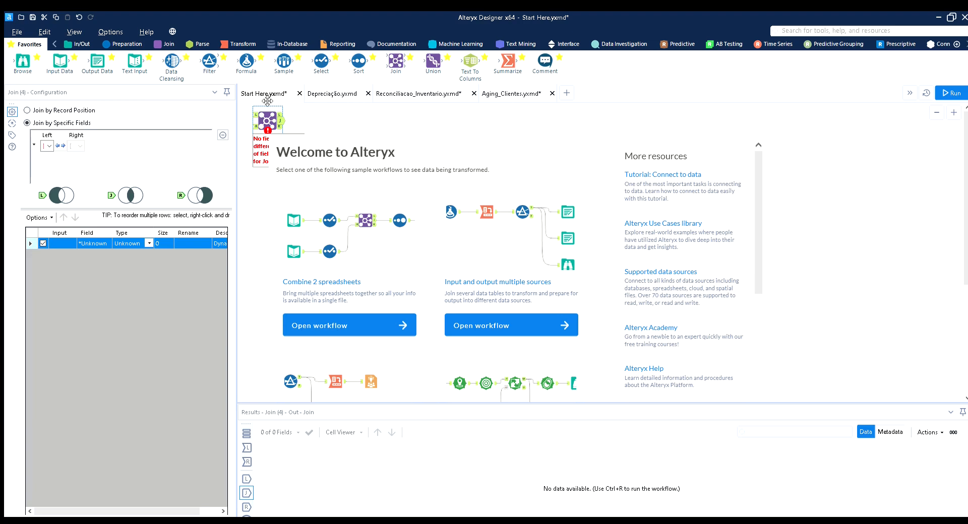
key("Delete")
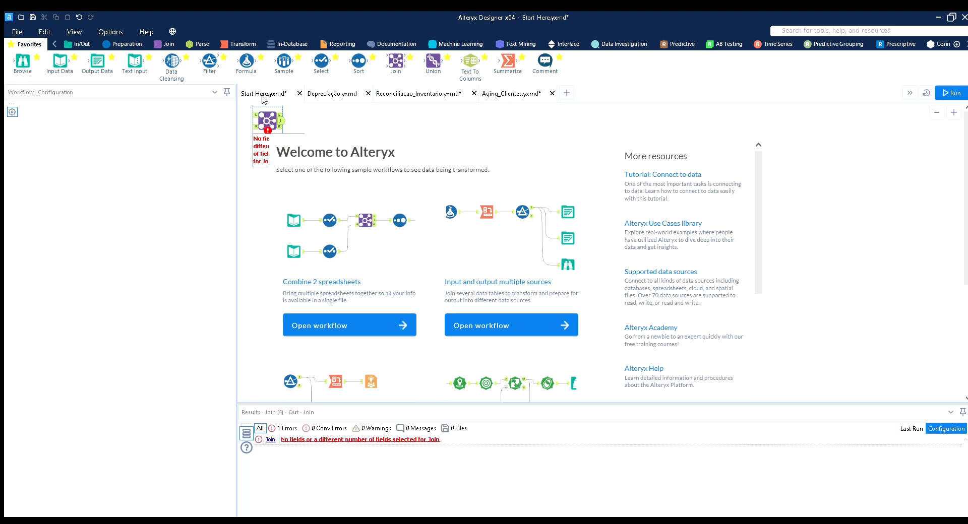
left_click(290, 358)
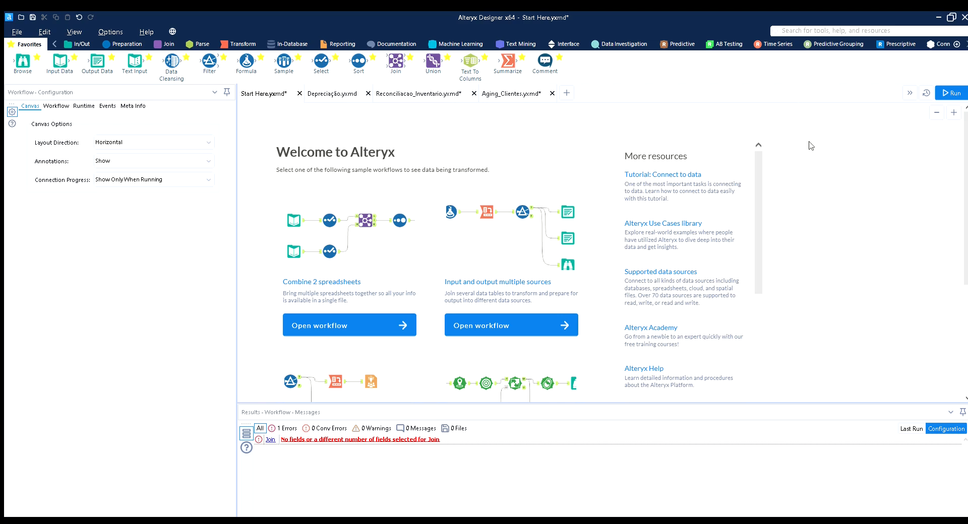
Build a connected chain of Input Data, Select, Filter, Sort and Join tools above the welcome panel
left_click_drag(318, 58, 212, 47)
left_click_drag(71, 56, 286, 110)
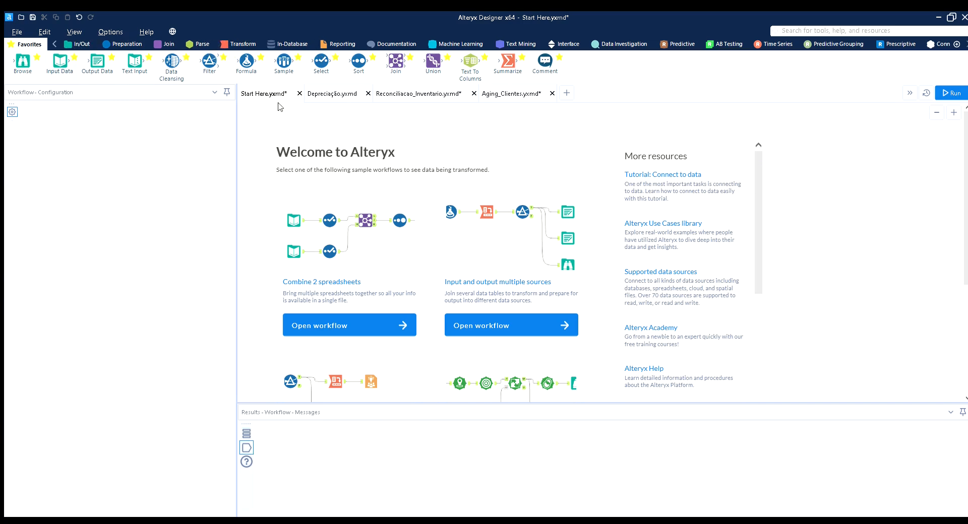
left_click_drag(321, 61, 322, 120)
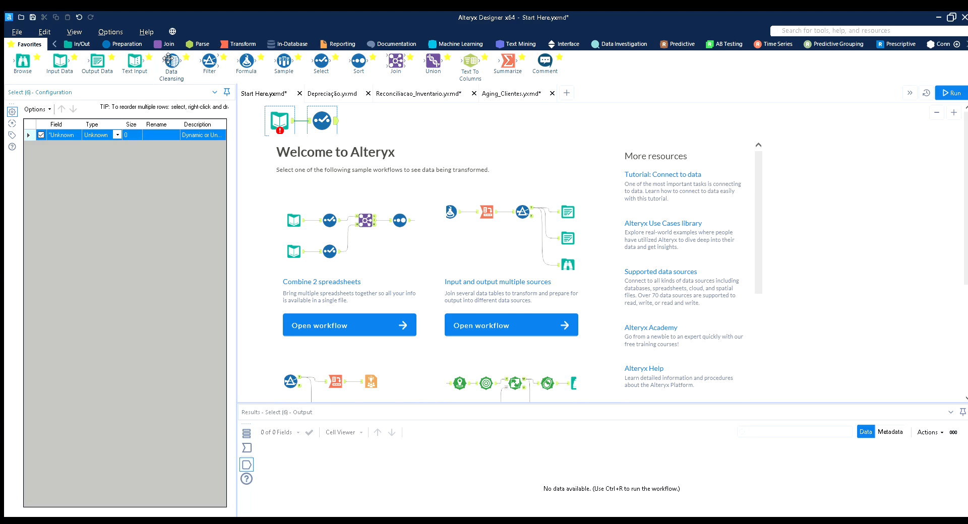
left_click_drag(209, 60, 383, 115)
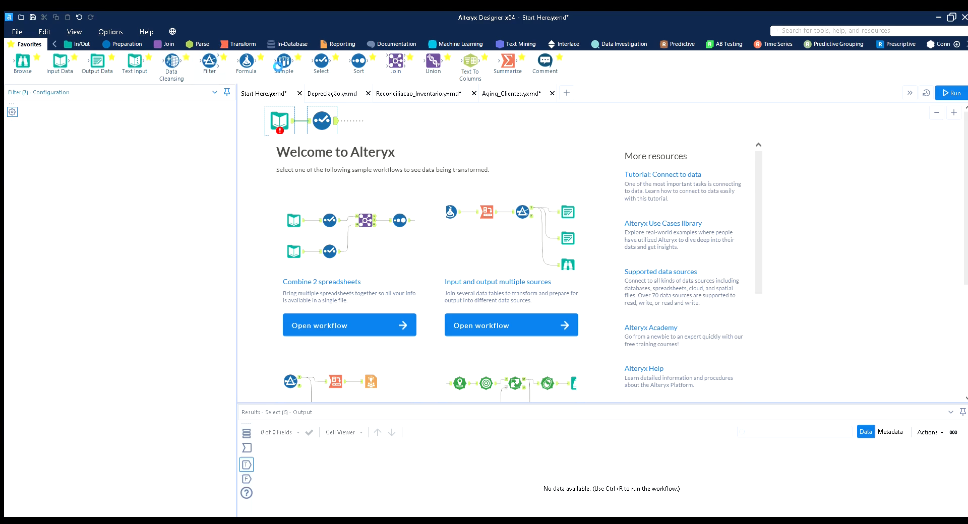
left_click_drag(359, 60, 443, 109)
left_click_drag(396, 59, 504, 120)
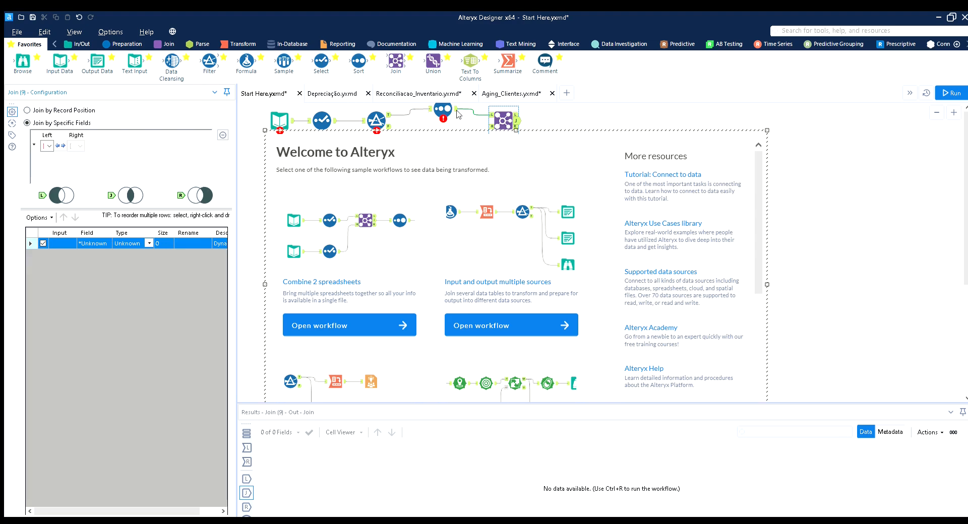
Move the welcome panel lower and add a Text Input tool below Sort, connected to the Join's second input
left_click_drag(465, 119, 465, 173)
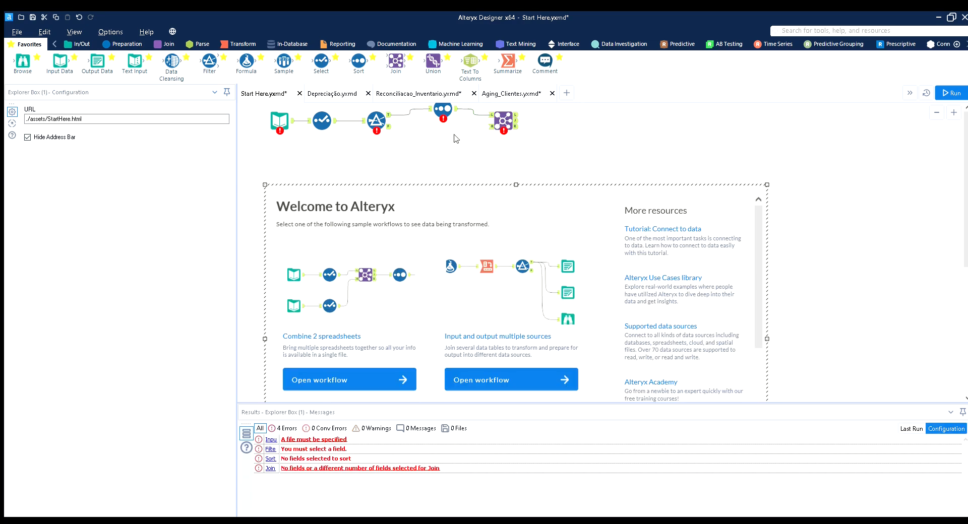
left_click_drag(135, 60, 450, 145)
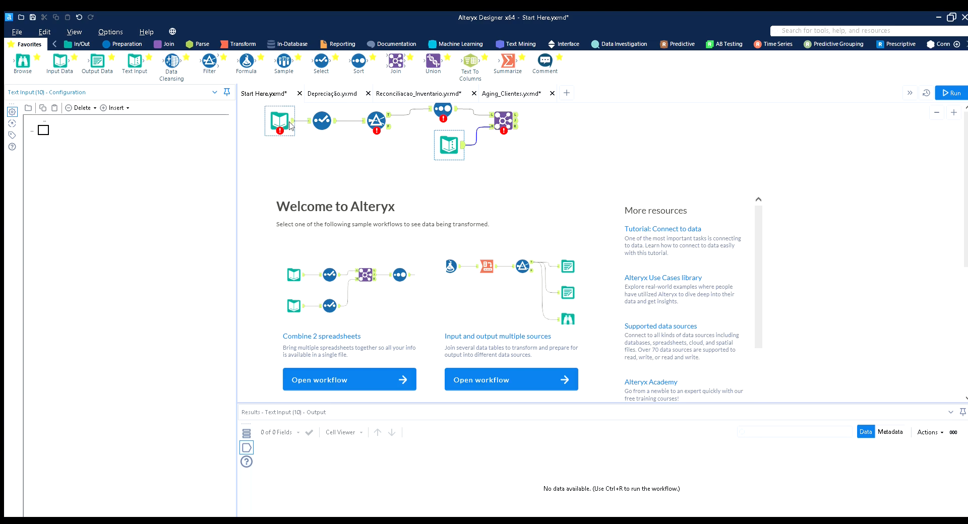
left_click_drag(259, 58, 463, 174)
Select all the demonstration tools above the welcome panel and delete them
left_click(542, 156)
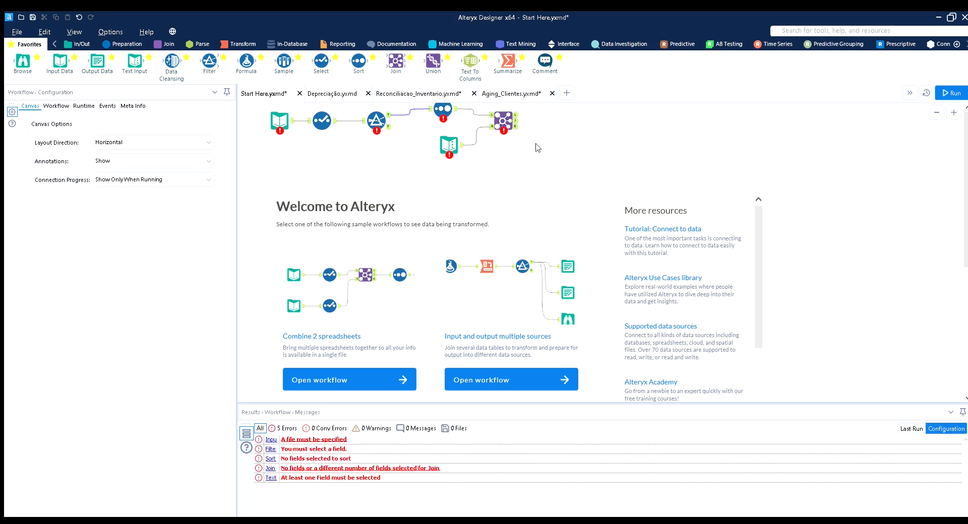
left_click_drag(565, 159, 267, 93)
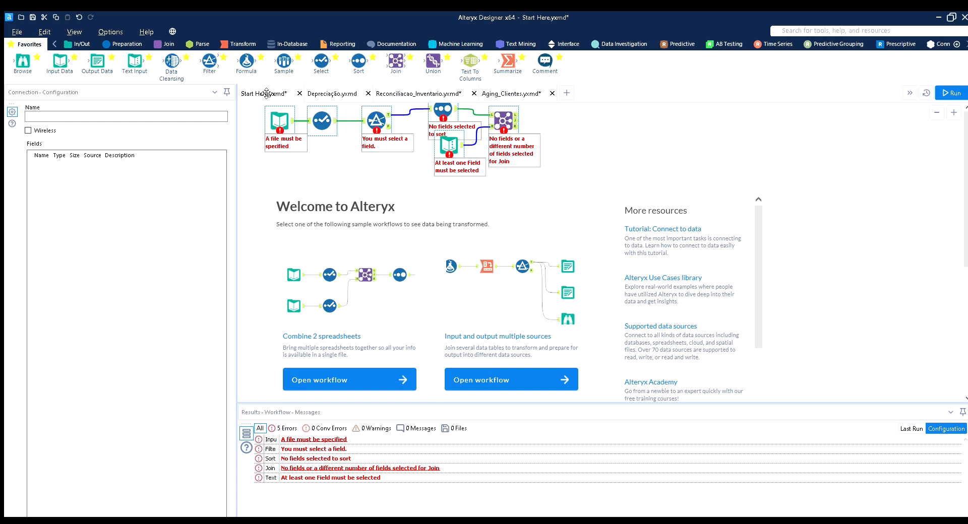
key("Delete")
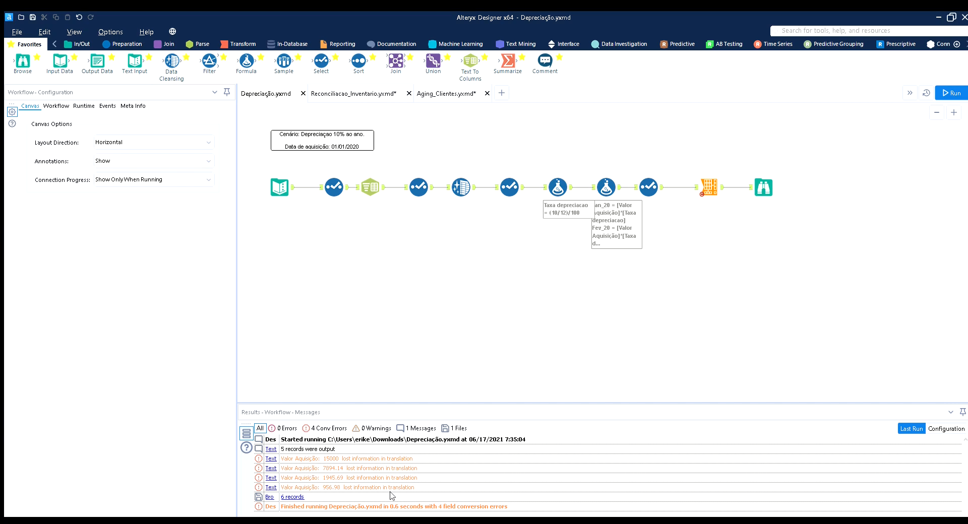
View the In/Out tools and the Text Input configuration at the start of the Depreciação workflow
left_click(764, 189)
left_click(78, 43)
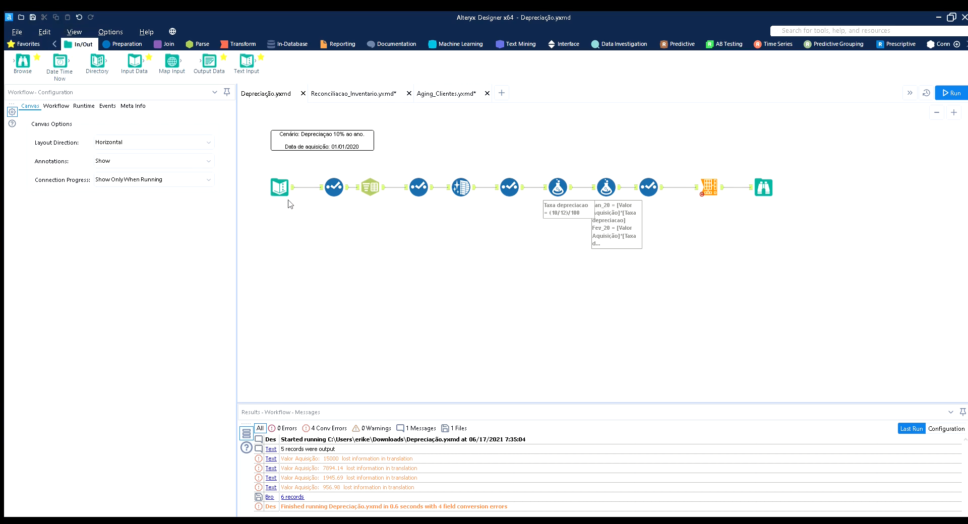
left_click(277, 178)
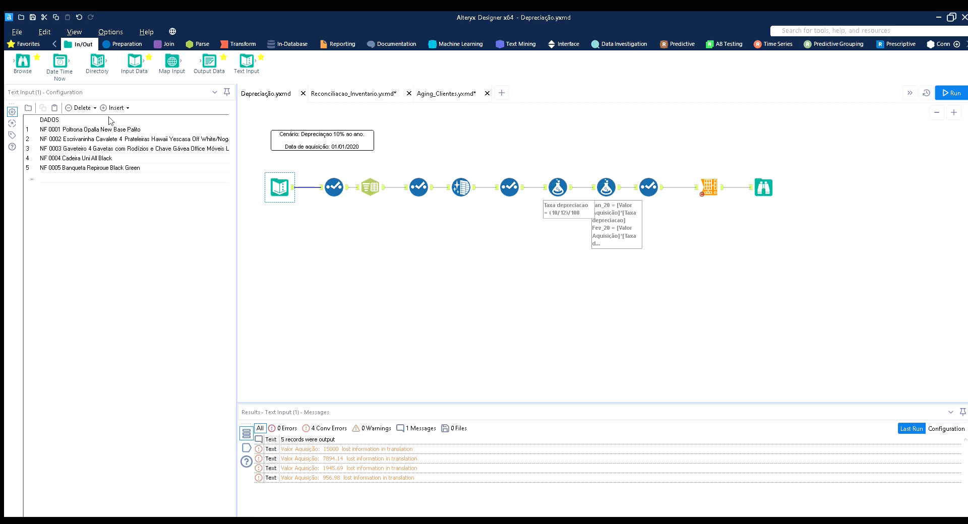
Add an Input Data tool below Text Input, connect it to the Depreciação$ sheet of Depreciação.xlsx, preview the records, and delete the tool
left_click_drag(134, 61, 290, 223)
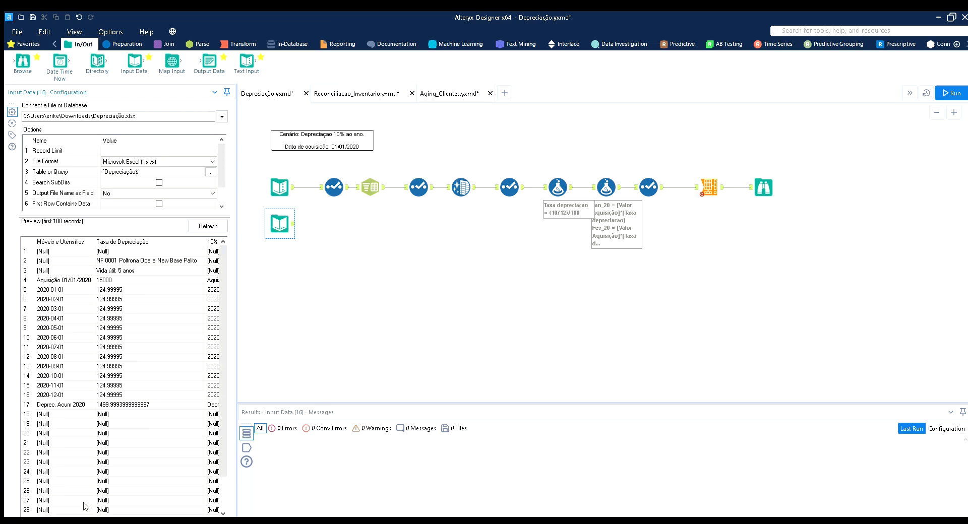
left_click_drag(52, 513, 30, 504)
scroll(78, 281, "down", 2)
scroll(78, 281, "up", 2)
key("Delete")
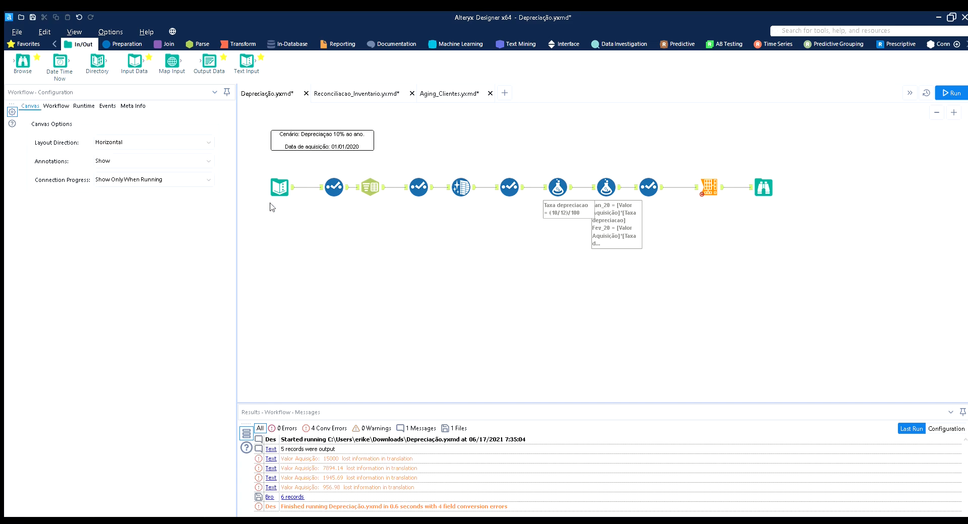
Review the Text Input's data rows and highlight the processing tools between the Text Input and Browse tools
left_click(276, 178)
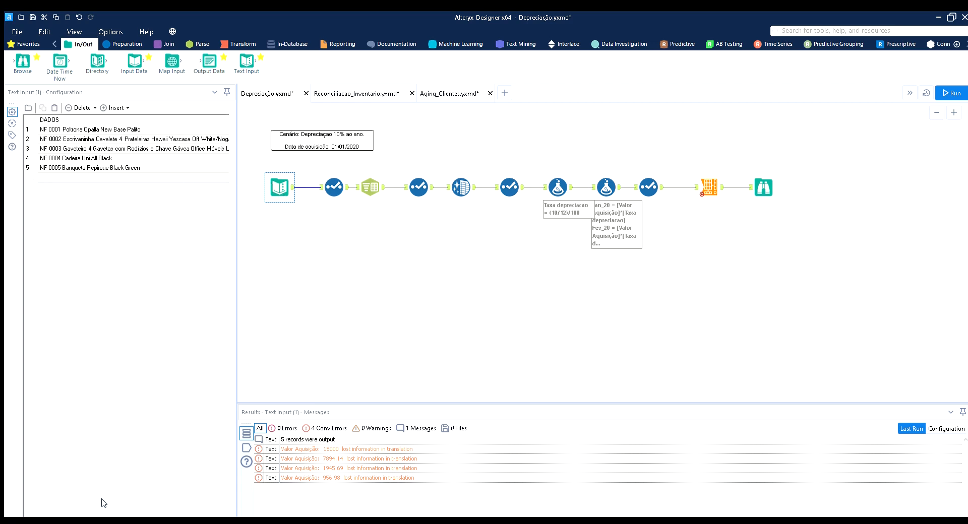
left_click(73, 514)
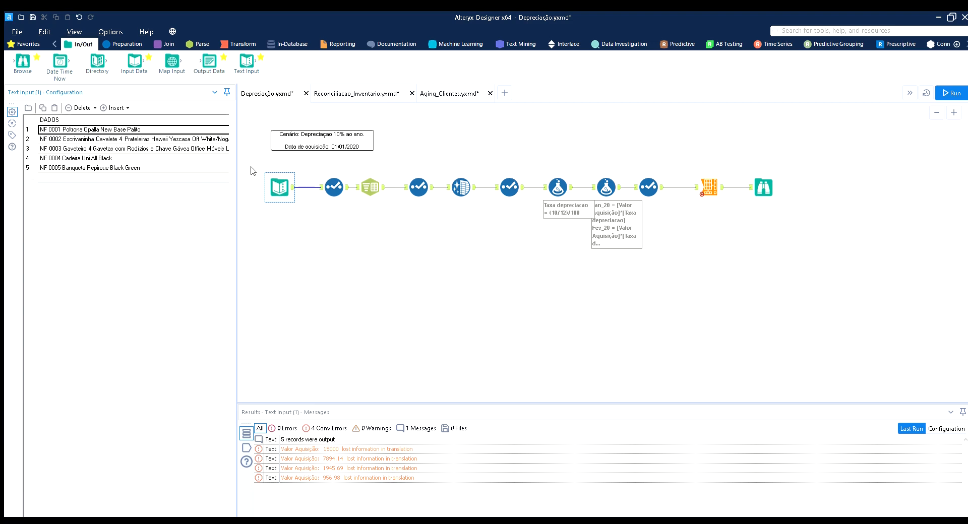
left_click(322, 148)
left_click_drag(323, 161, 732, 241)
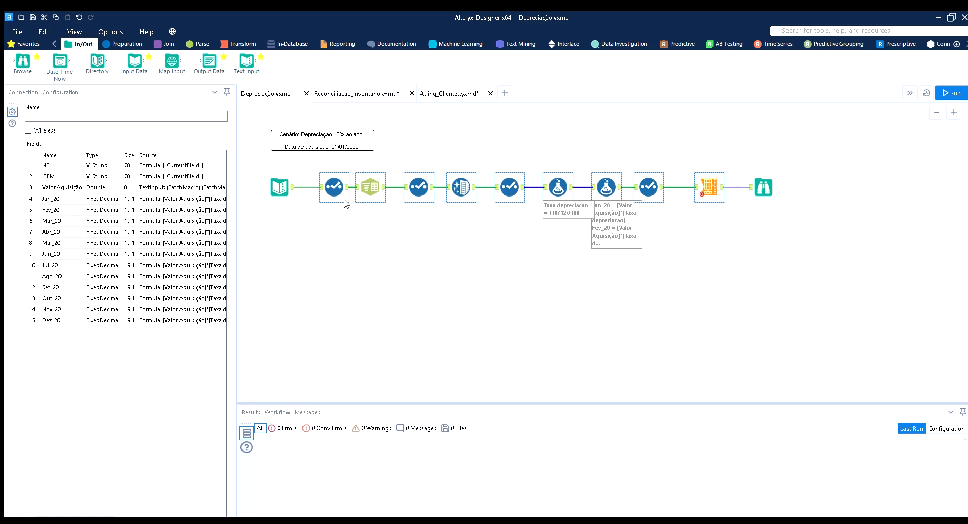
Inspect the first Select tool's field selection, data types, sizes and rename settings
left_click(333, 178)
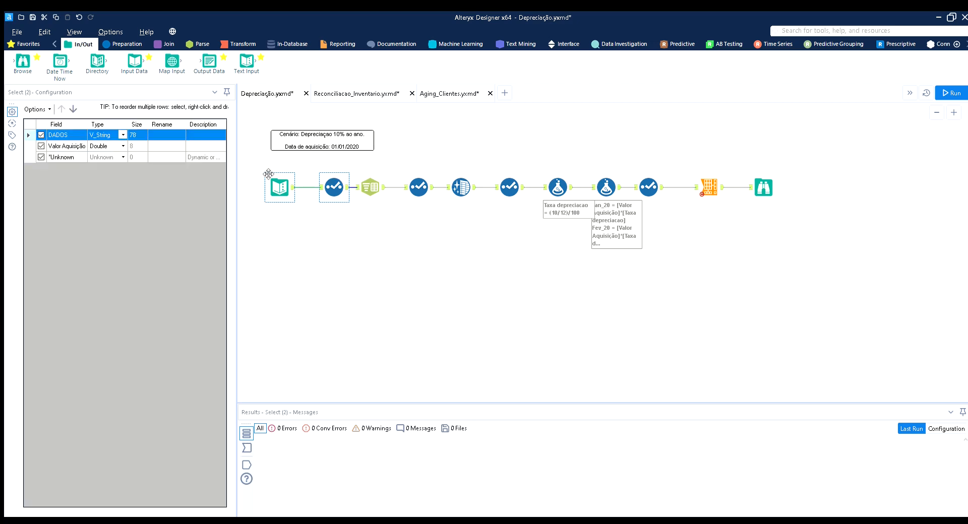
left_click(336, 176)
left_click(161, 134)
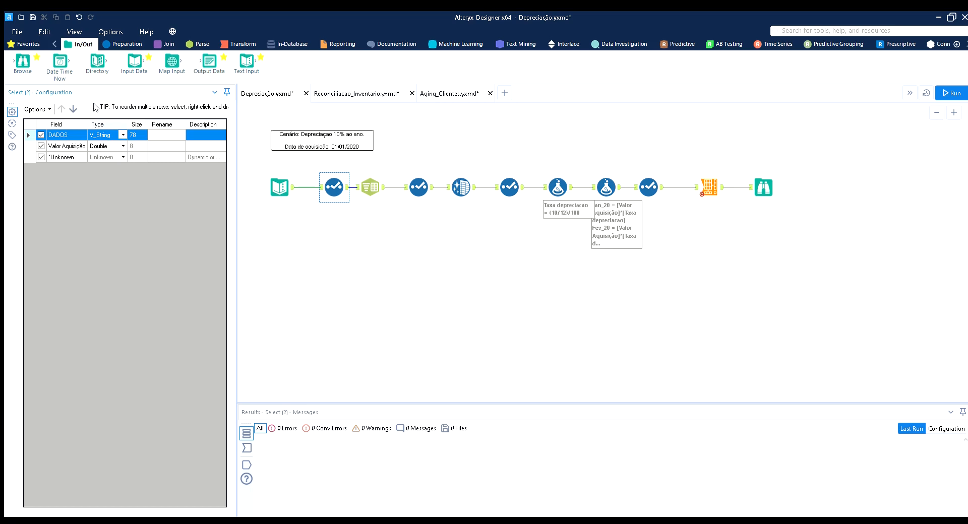
left_click(118, 134)
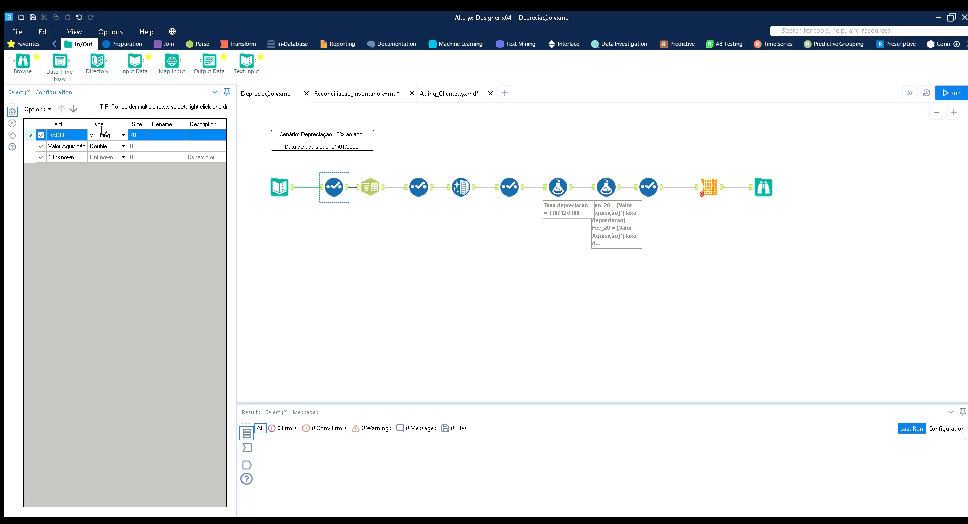
Compare the field selections, types and renames across the four Select tools in the workflow
left_click(198, 185)
left_click(403, 178, "ctrl")
left_click(418, 182)
left_click(514, 172, "ctrl")
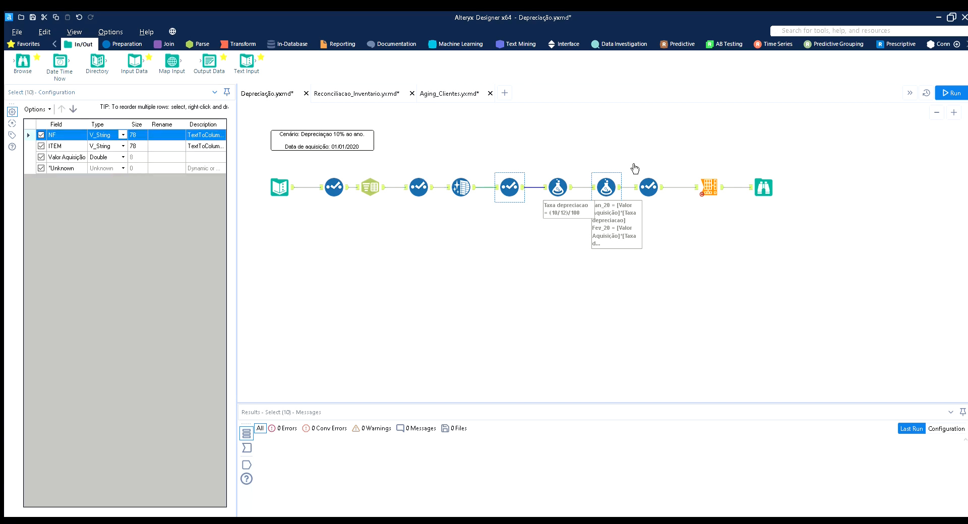
left_click(649, 177)
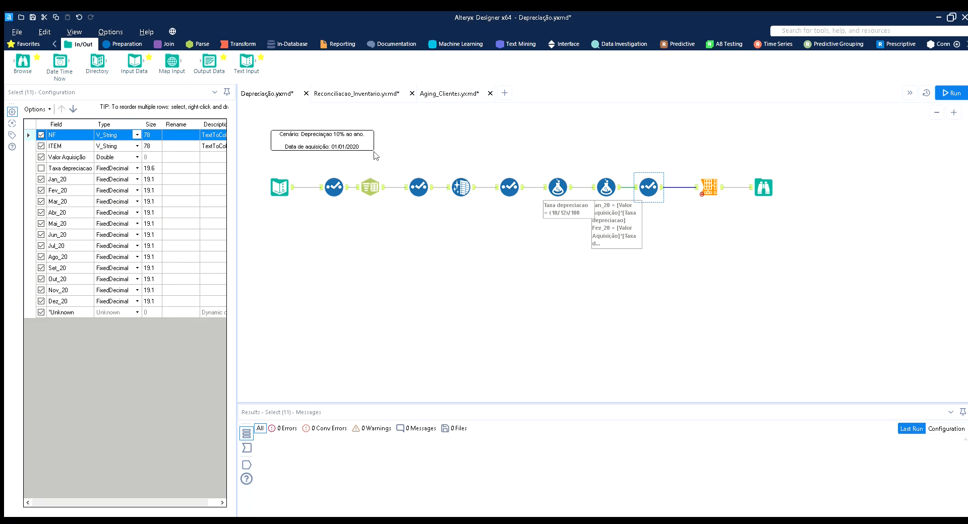
left_click(417, 176, "ctrl")
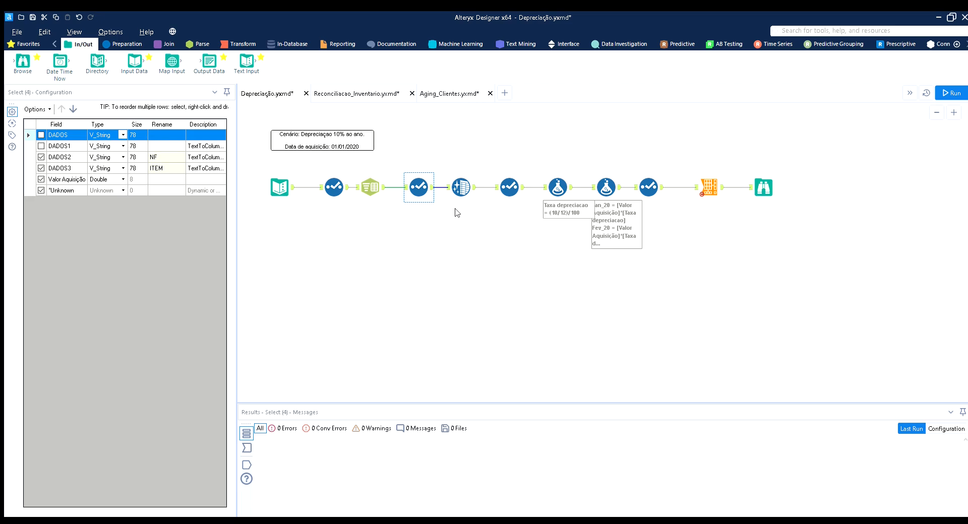
left_click(336, 180)
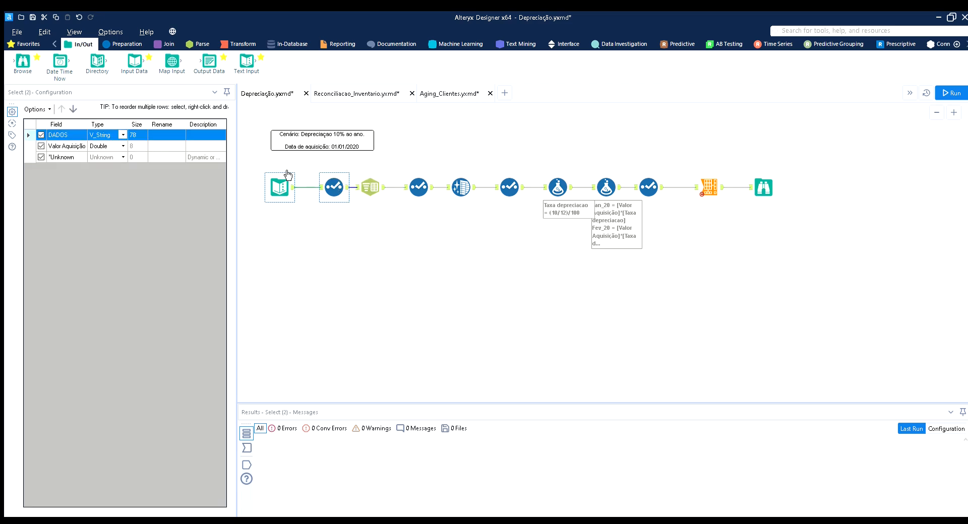
Examine the configuration and output of the Text Input, Text To Columns, second Select and Data Cleansing tools in turn
left_click(280, 187)
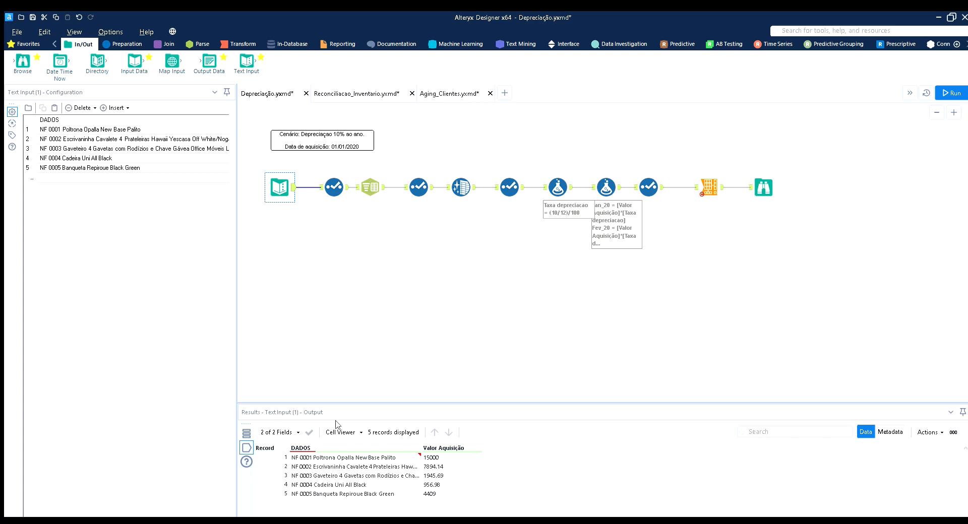
left_click(370, 182)
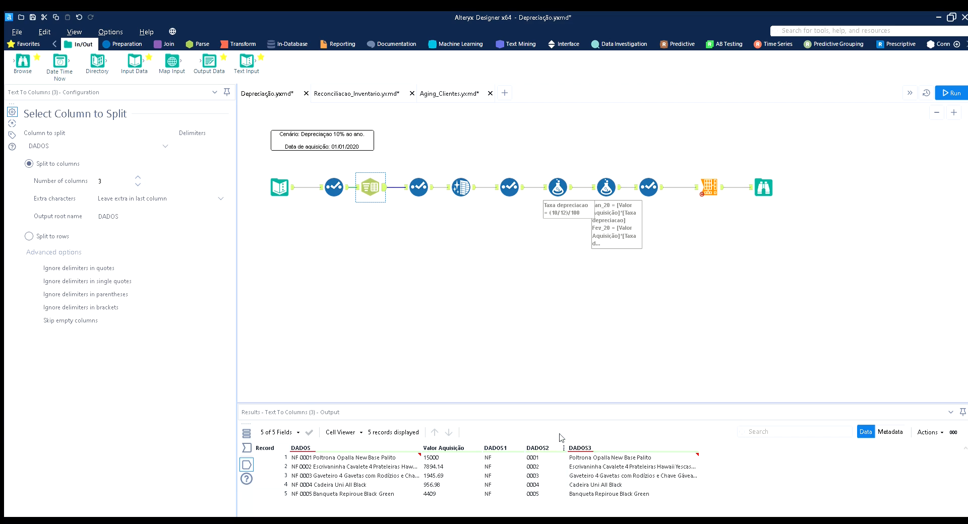
left_click(421, 181)
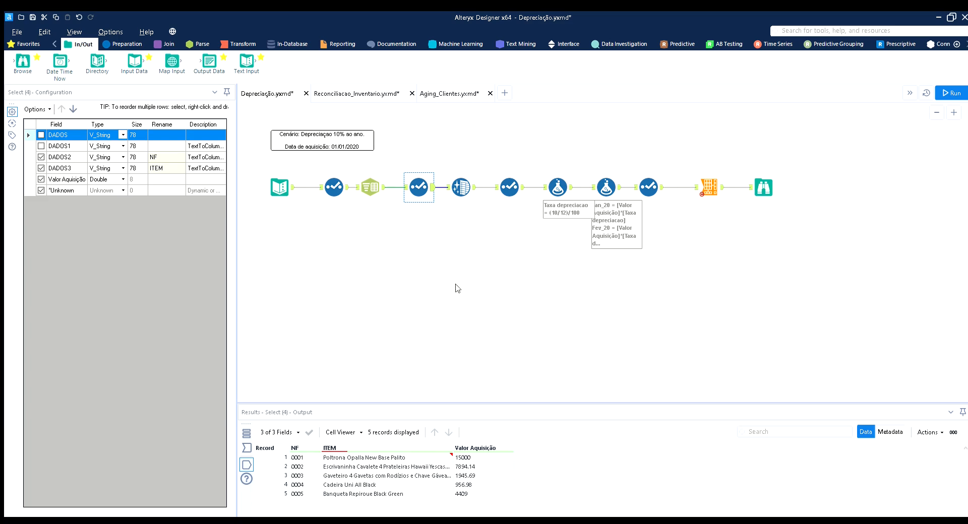
left_click(465, 175)
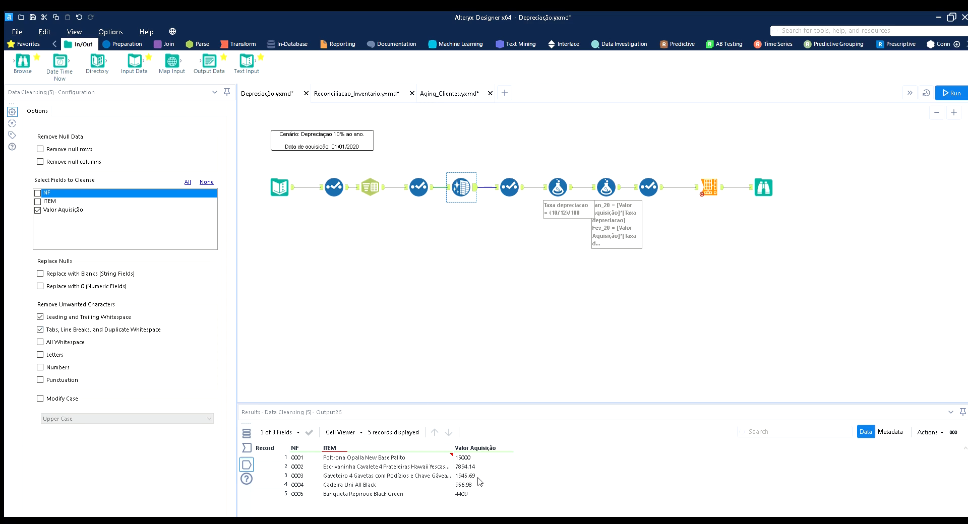
Check the fields and output of the Select tool after Data Cleansing against the earlier Select tools
left_click(503, 174)
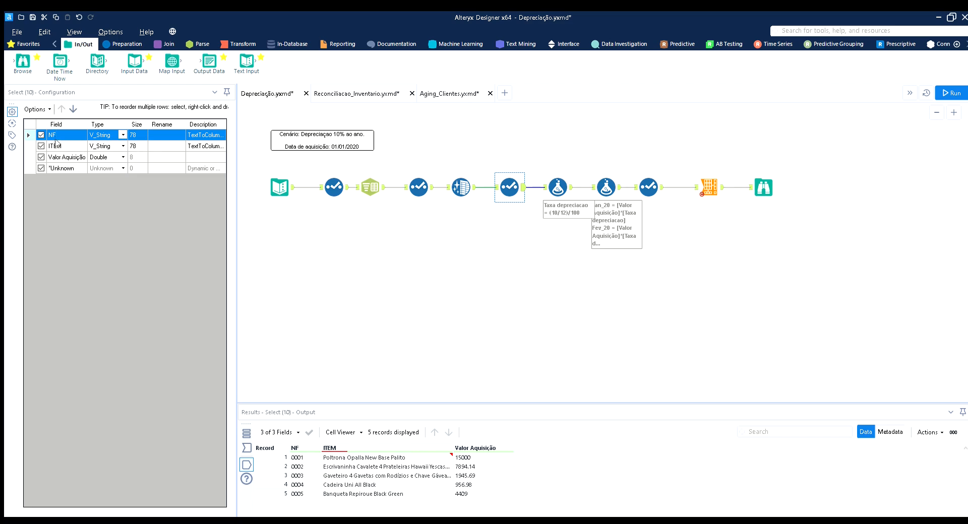
left_click(419, 180, "ctrl")
left_click(419, 181, "ctrl")
left_click(332, 180)
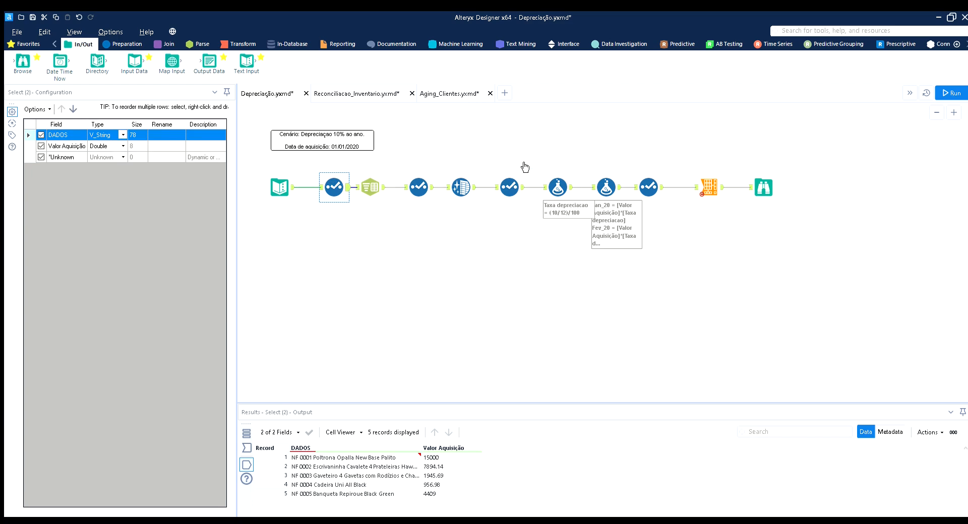
left_click(508, 179)
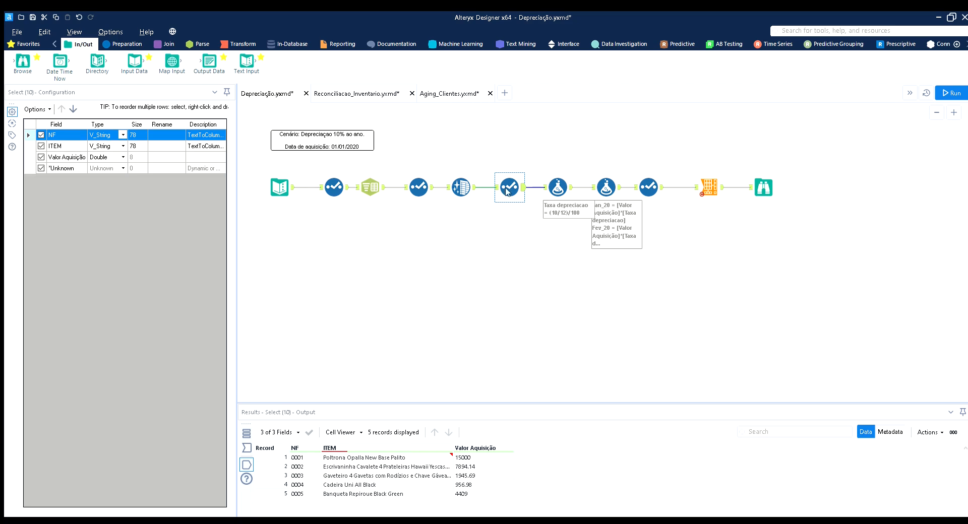
Inspect the Taxa depreciacao expression in the first Formula tool and locate the Formula tool among the Preparation tools
left_click(556, 188)
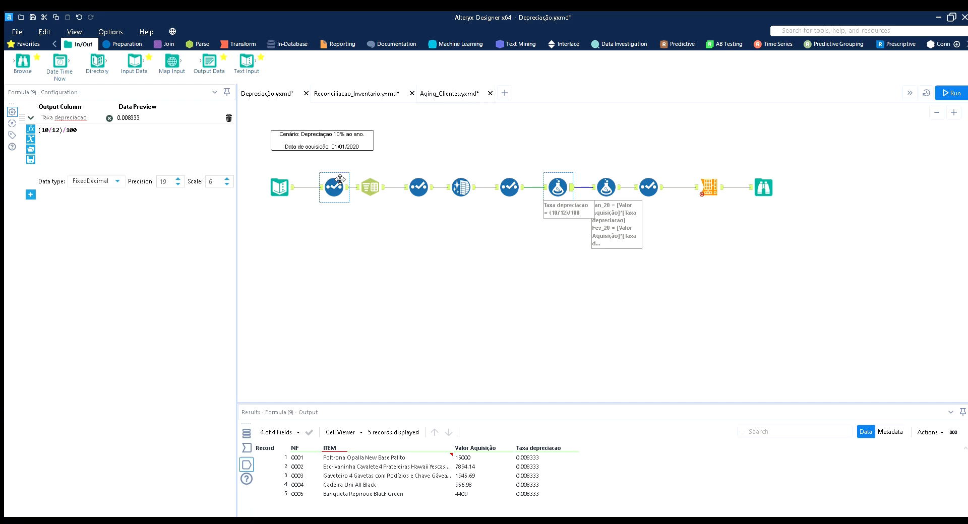
left_click(124, 44)
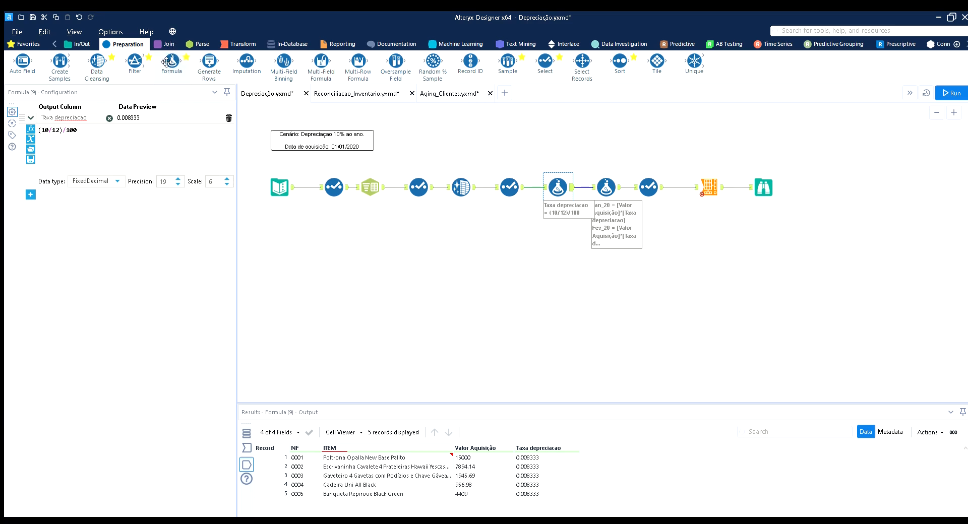
left_click(64, 210)
Browse the Formula tool's function library, including the Conditional, Conversion and DateTime categories
left_click(31, 128)
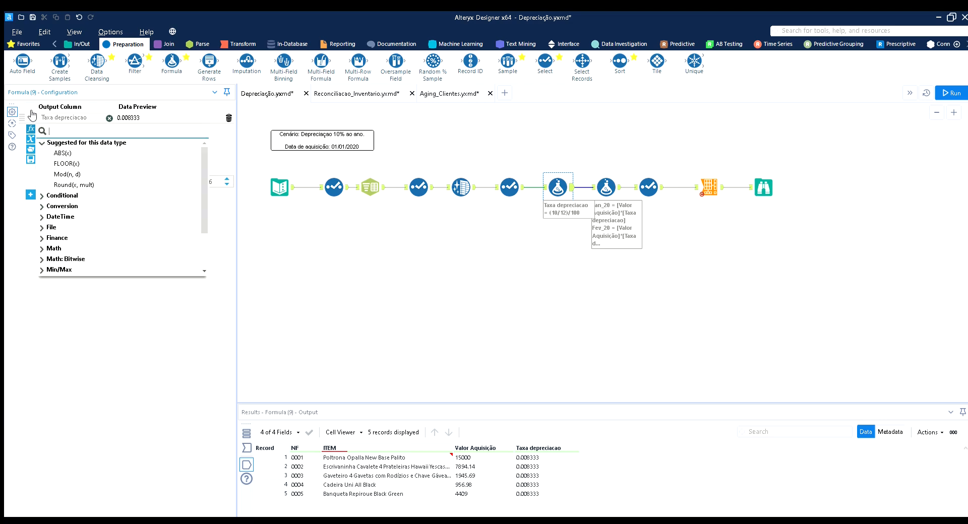
left_click(43, 196)
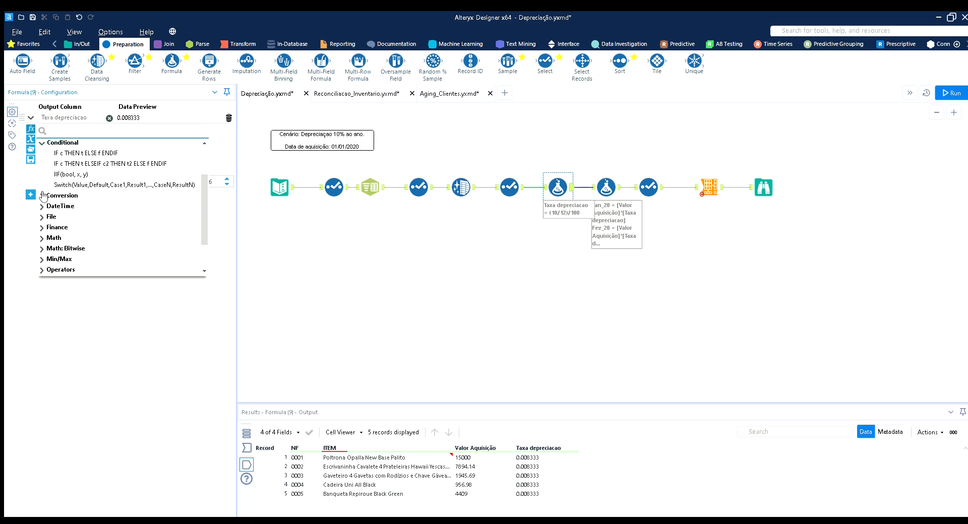
left_click(42, 196)
left_click(43, 252)
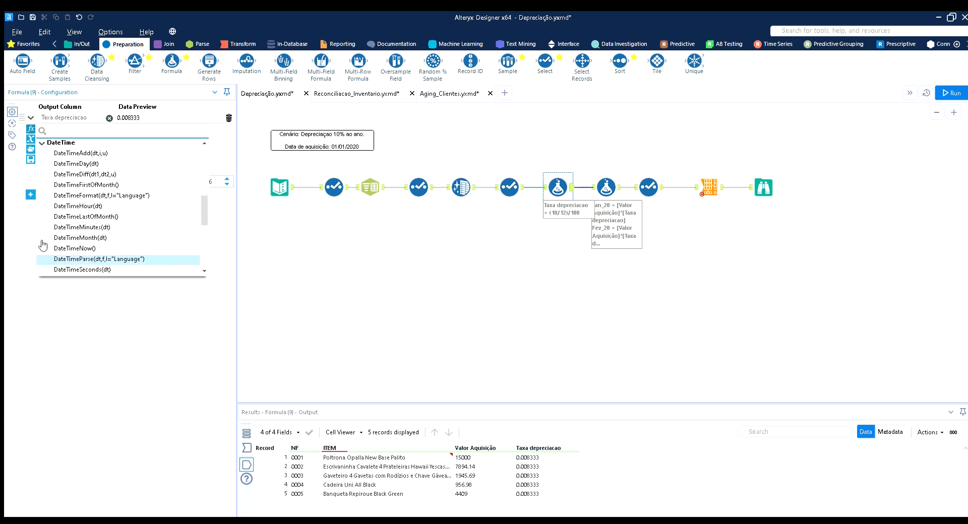
scroll(51, 209, "up", 10)
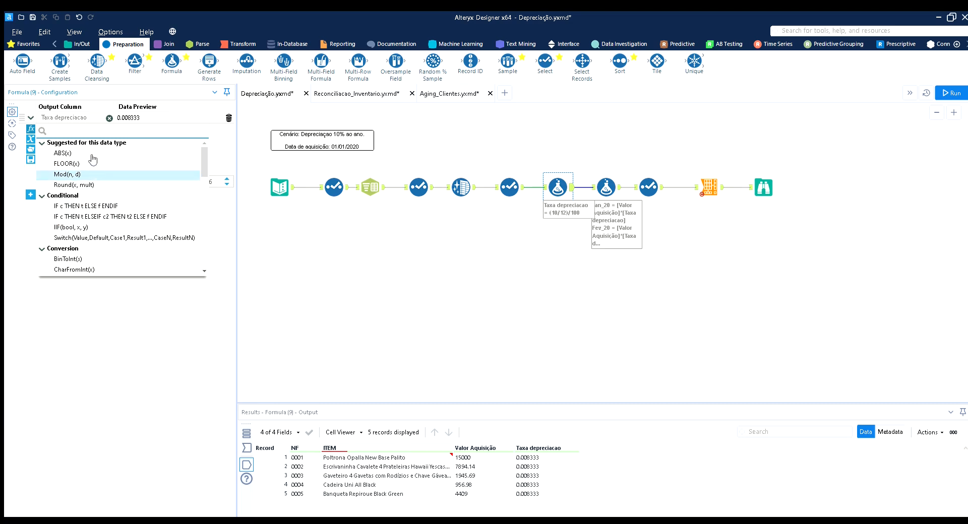
scroll(103, 178, "down", 6)
scroll(103, 177, "down", 5)
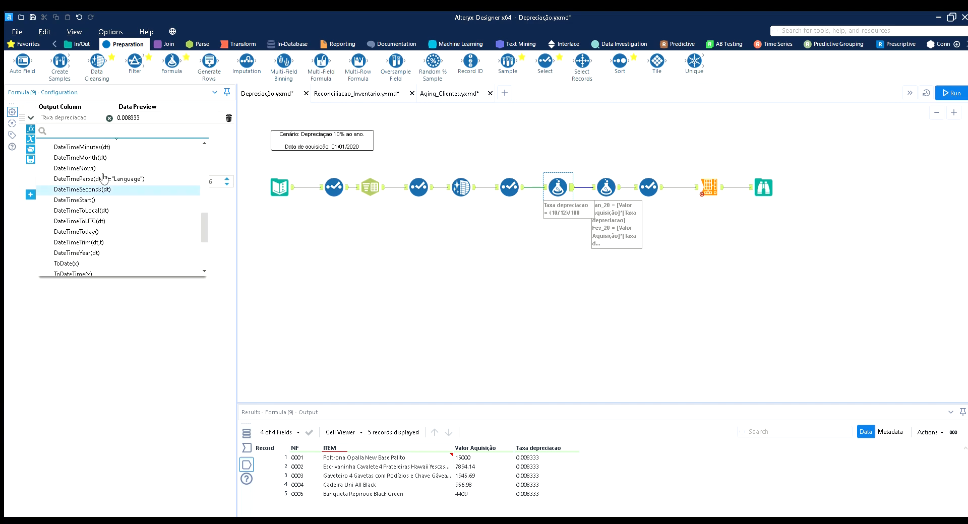
scroll(104, 177, "up", 10)
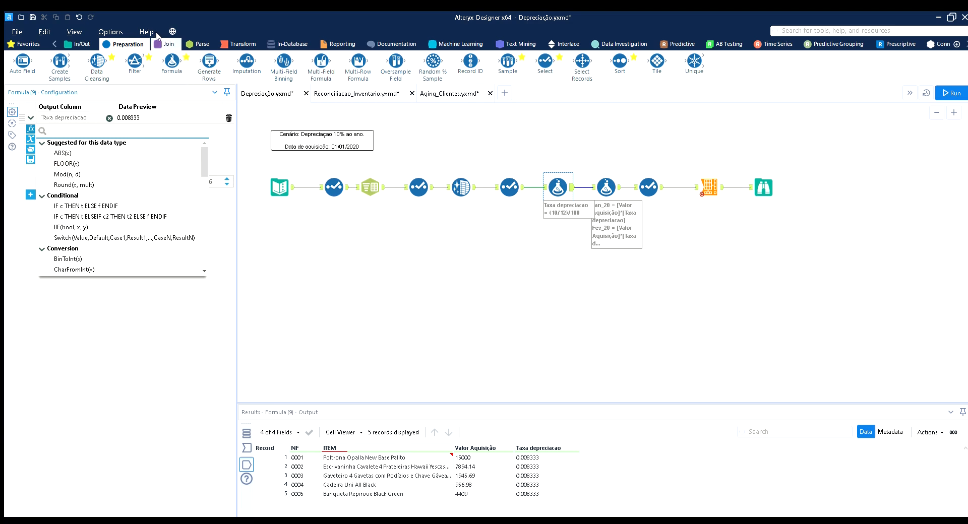
left_click(479, 281)
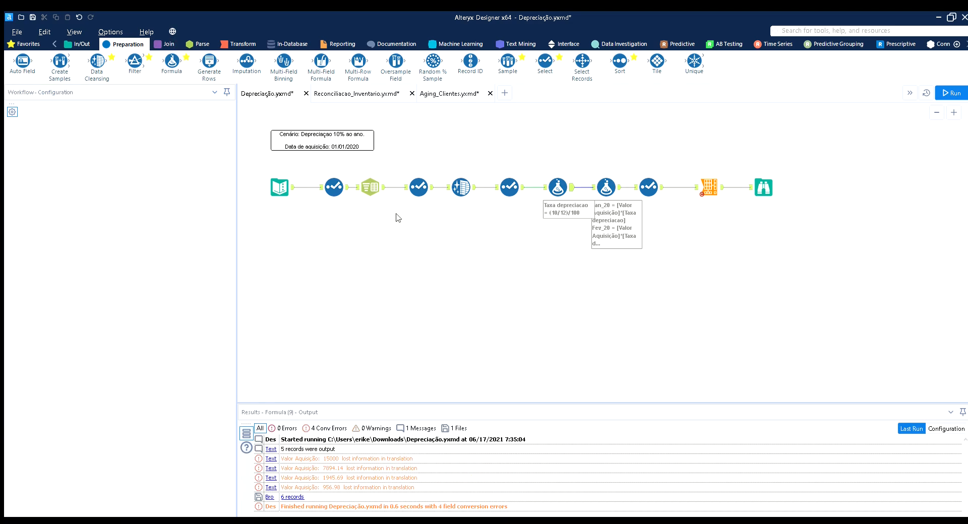
Add three blank output columns to the Formula tool that calculates Taxa depreciacao
left_click(557, 187)
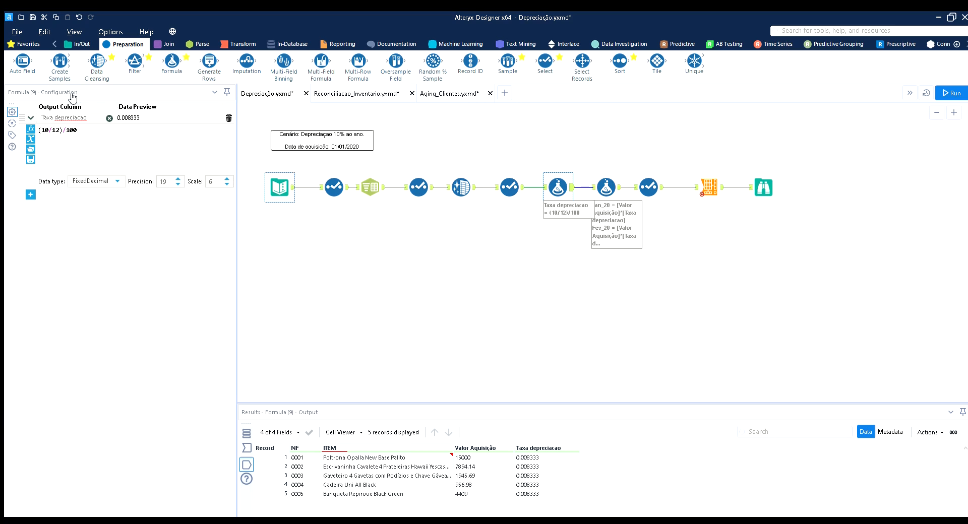
left_click(30, 195)
left_click(31, 271)
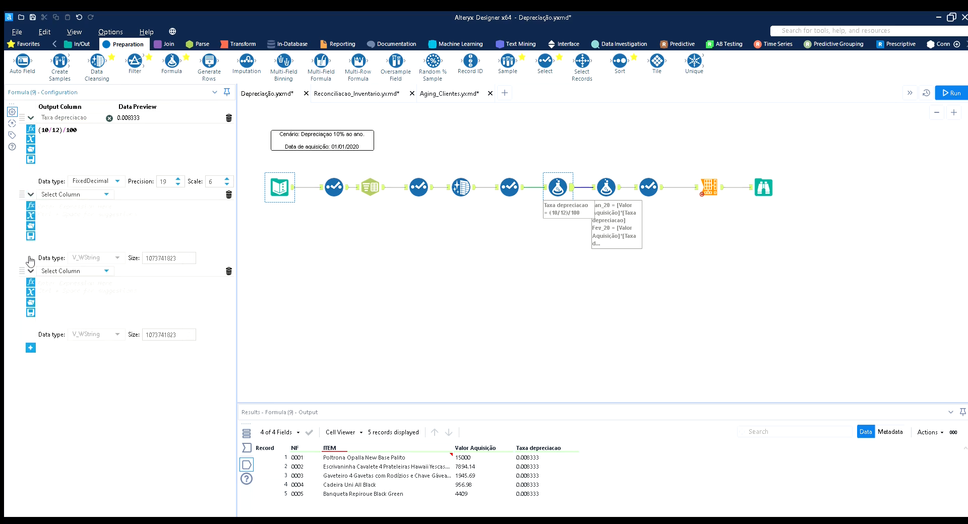
left_click(30, 348)
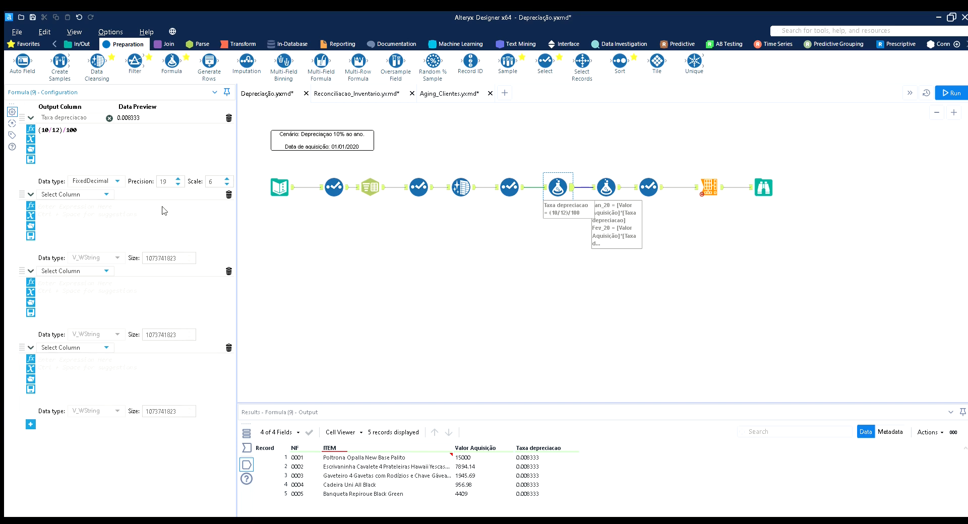
Delete the three blank output columns from the first Formula tool
left_click(229, 194)
left_click(229, 194)
left_click(229, 193)
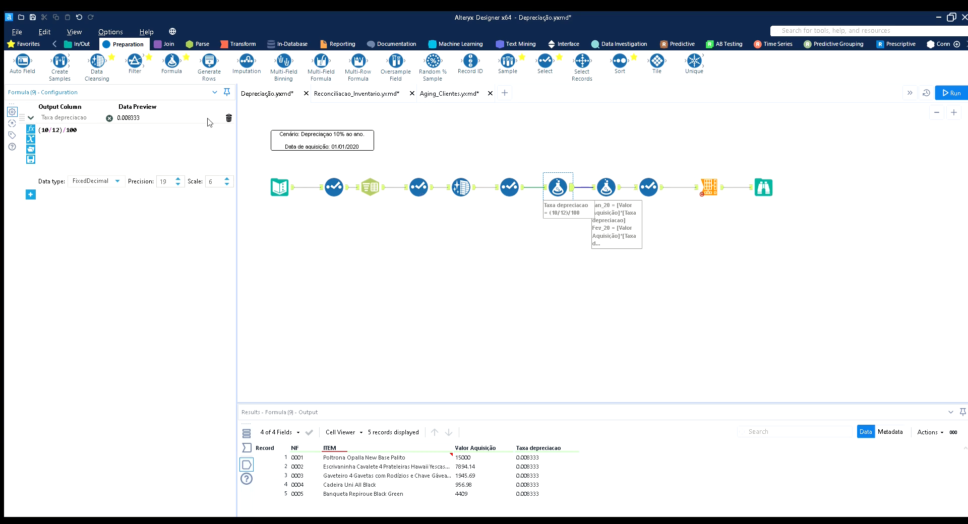
Add four blank output columns below the Taxa depreciacao expression
left_click(31, 195)
left_click(30, 271)
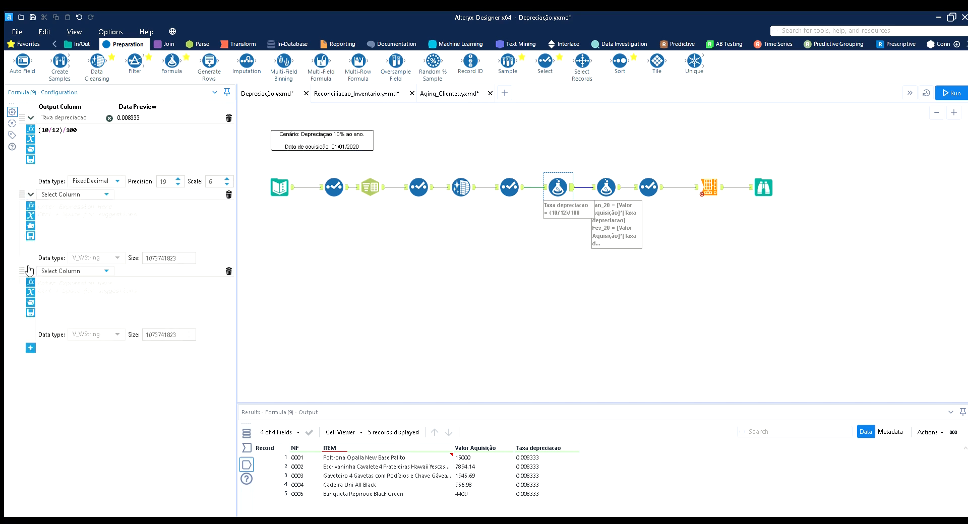
left_click(31, 348)
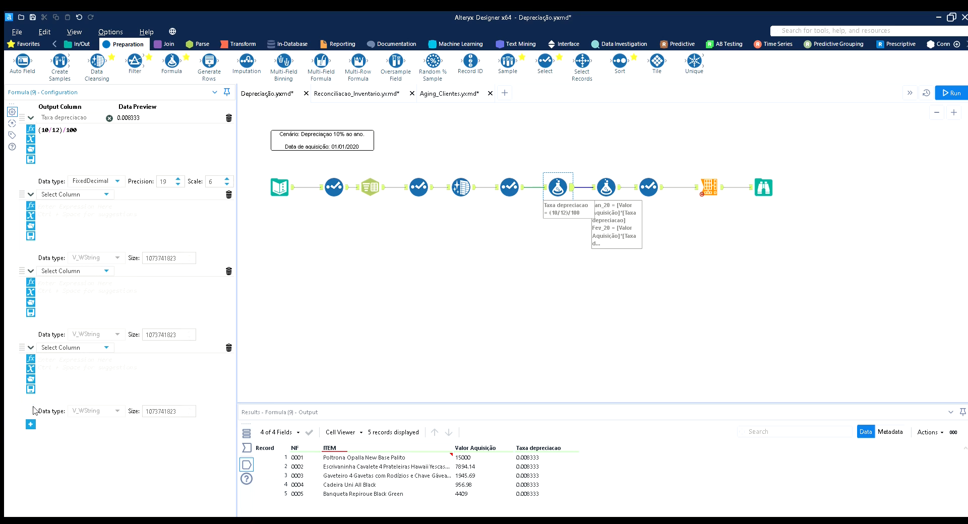
left_click(30, 424)
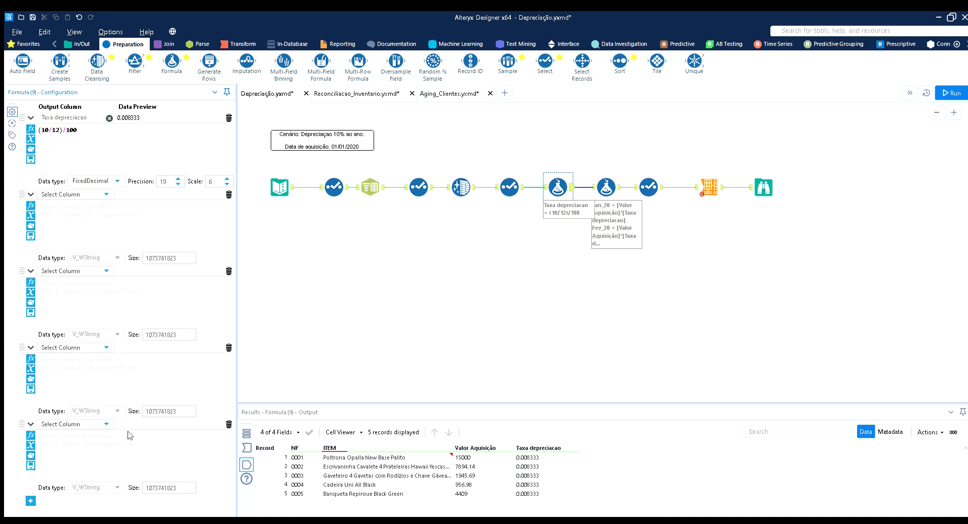
Name the first blank output column teste and set its expression to [Taxa depreciacao]
left_click(65, 195)
left_click(65, 203)
type("teste")
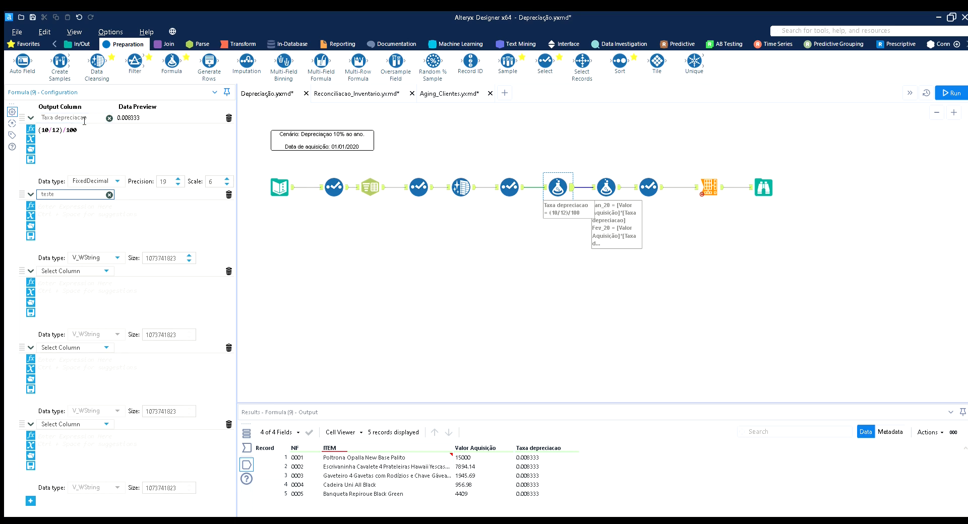
left_click(66, 203)
type("[")
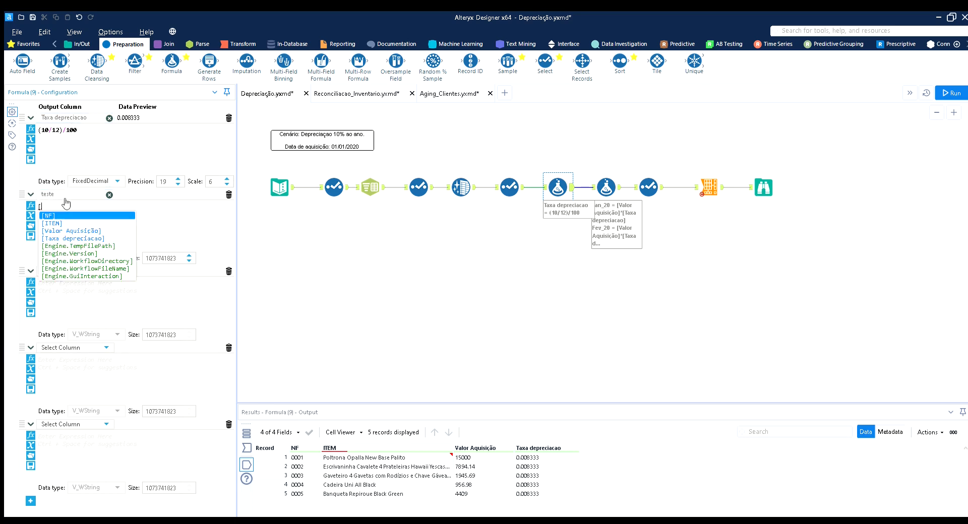
key("Down")
key("Down")
key("Down")
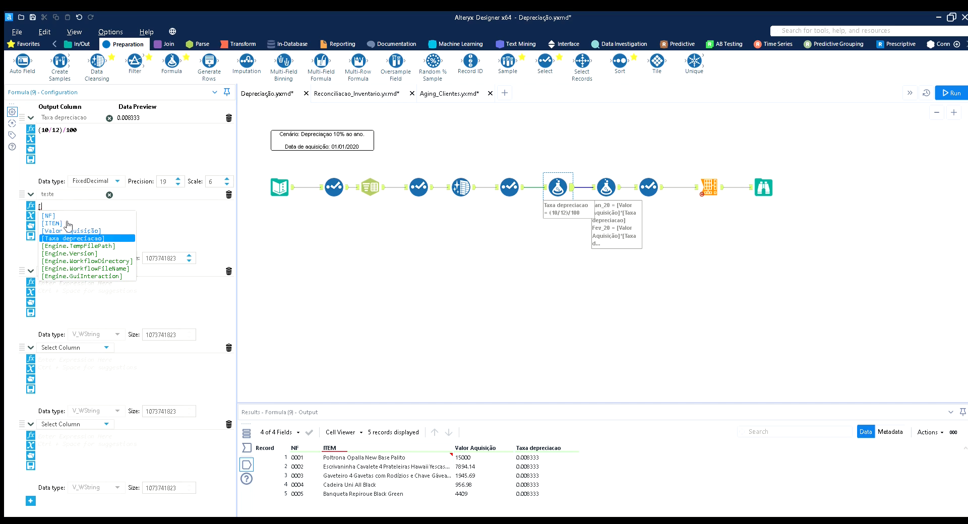
key("Return")
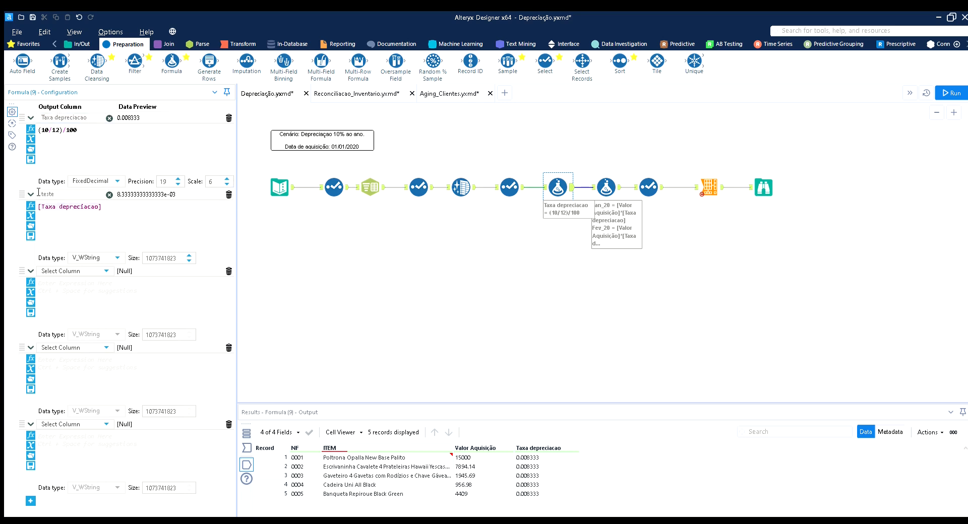
Replace the expression of the teste column with [Valor Aquisição]
type("[")
key("Down")
key("Down")
key("Return")
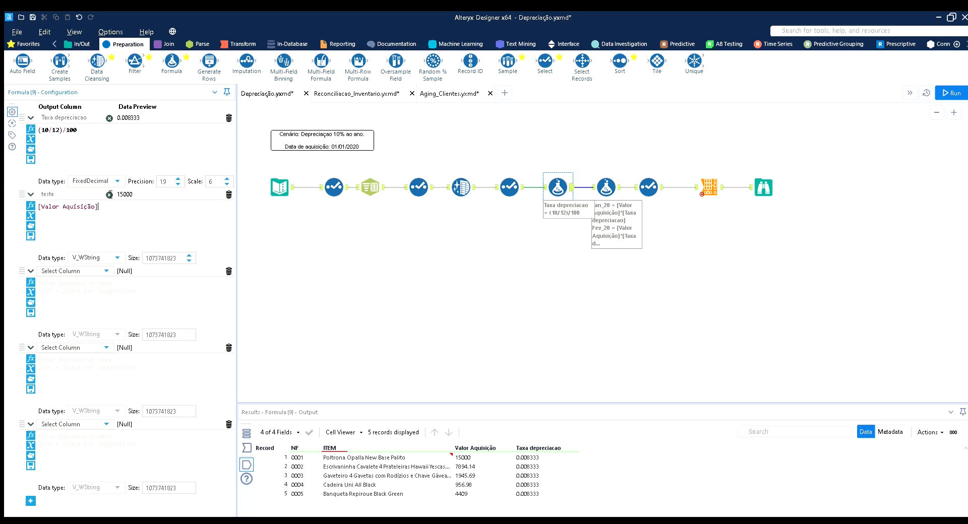
Delete the teste column and the three remaining blank output columns, keeping only the Taxa depreciacao expression
left_click(229, 193)
left_click(228, 192)
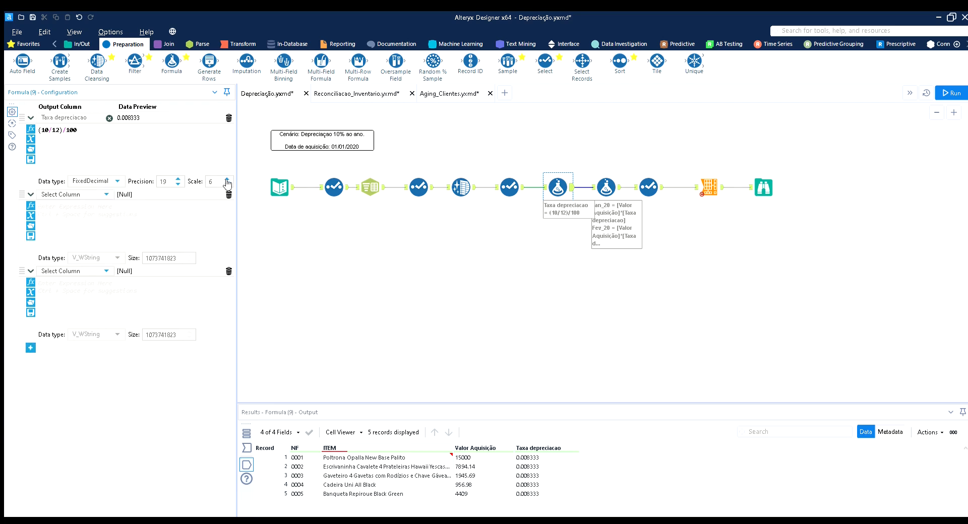
left_click(228, 192)
left_click(229, 192)
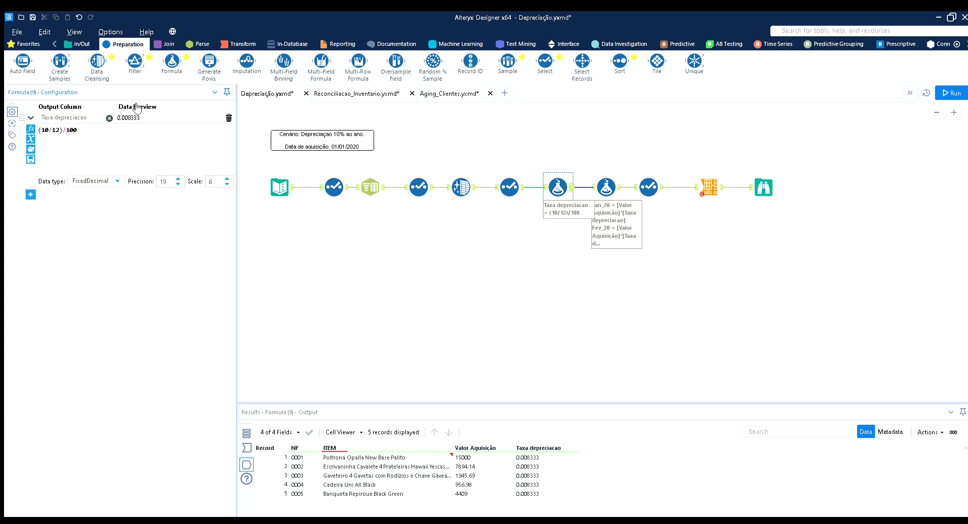
Examine the second Formula tool's monthly depreciation expressions and its output columns from Jan_20 to Dez_20
left_click(611, 173)
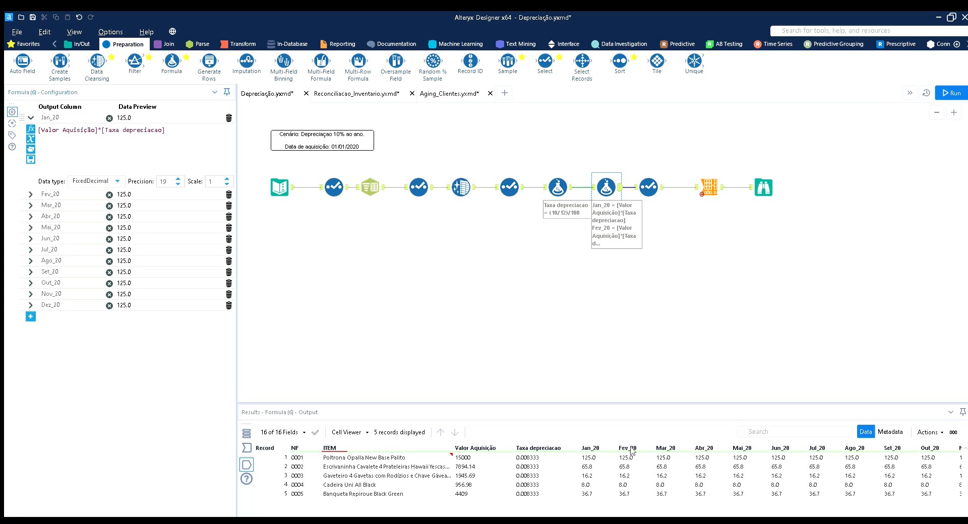
scroll(762, 513, "right", 3)
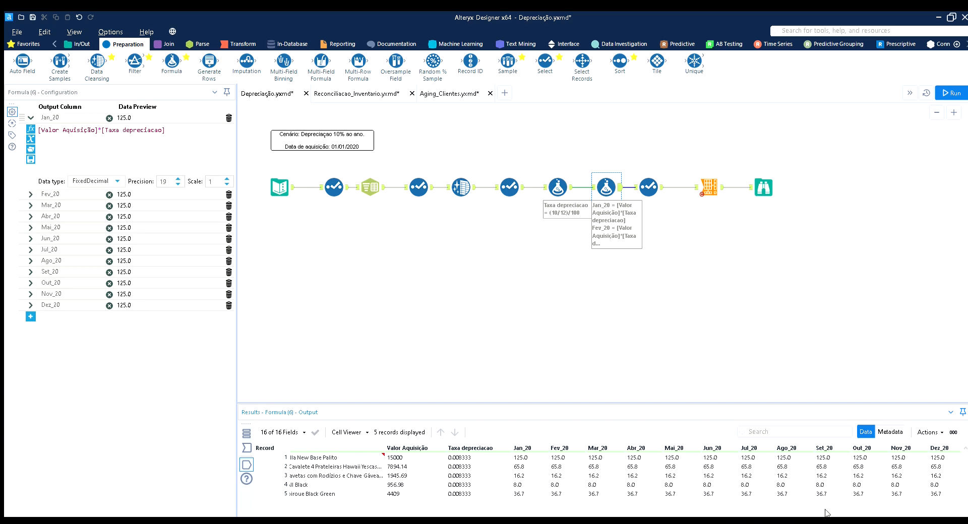
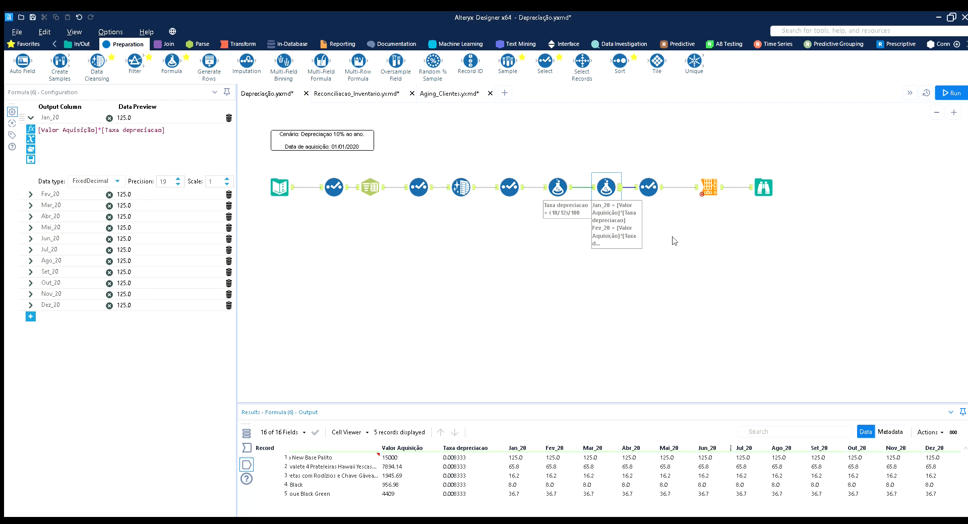
Exclude Valor Aquisição from the fields summed by the Add Totals tool and run the workflow
left_click(699, 189)
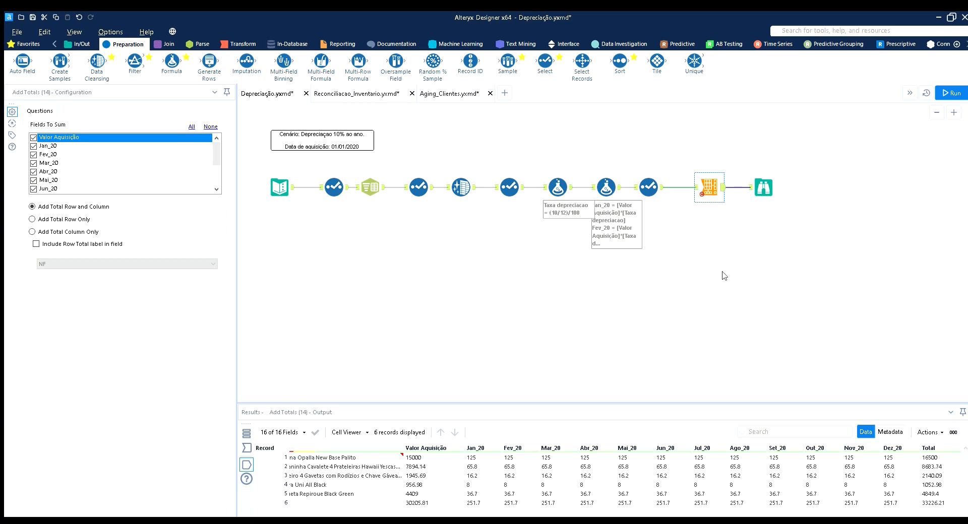
left_click(33, 137)
left_click(951, 92)
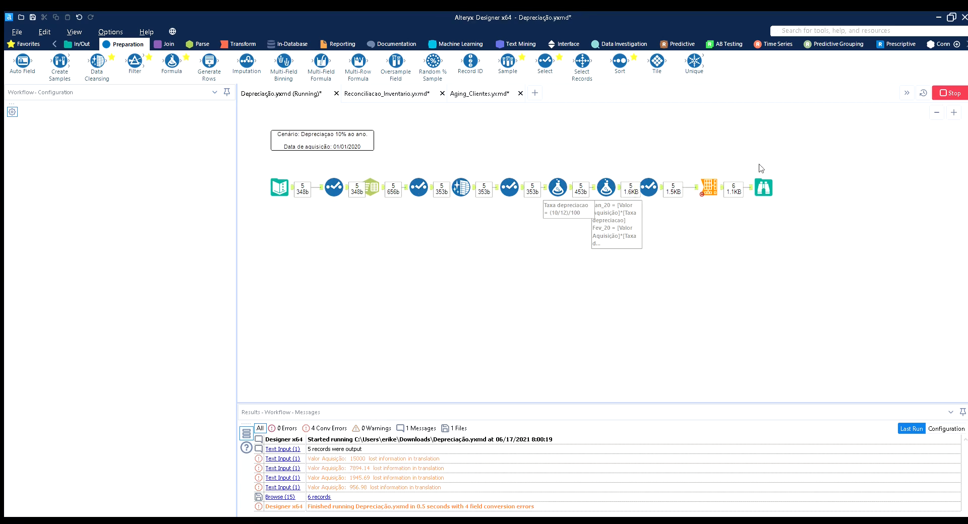
Review the Add Totals tool's fields to sum, toggling Valor Aquisição, and examine the totals in the Browse tool
left_click(709, 188)
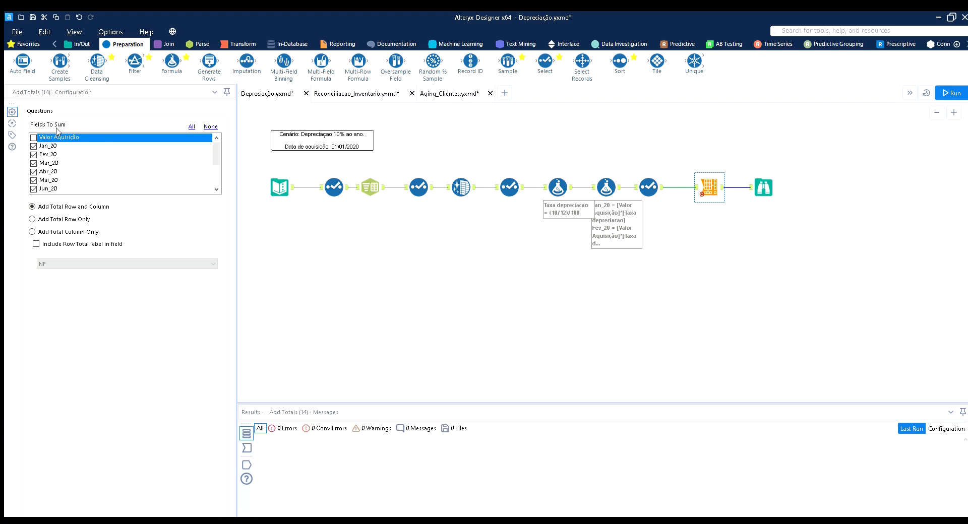
scroll(61, 135, "down", 1)
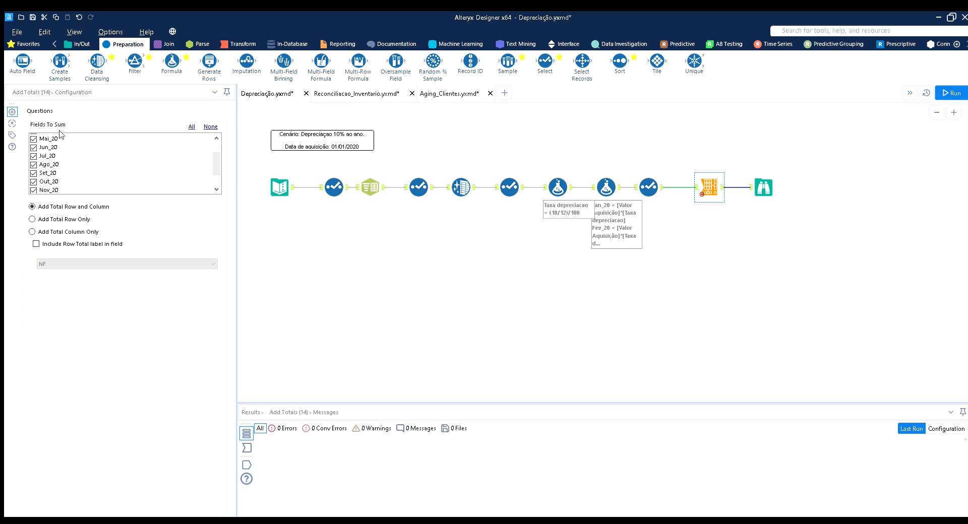
scroll(61, 134, "up", 1)
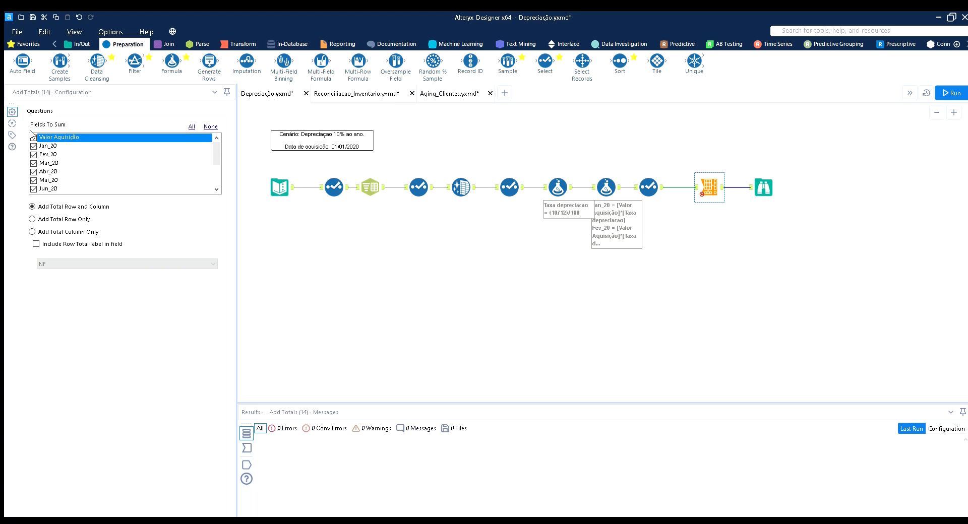
left_click(34, 137)
left_click(761, 173)
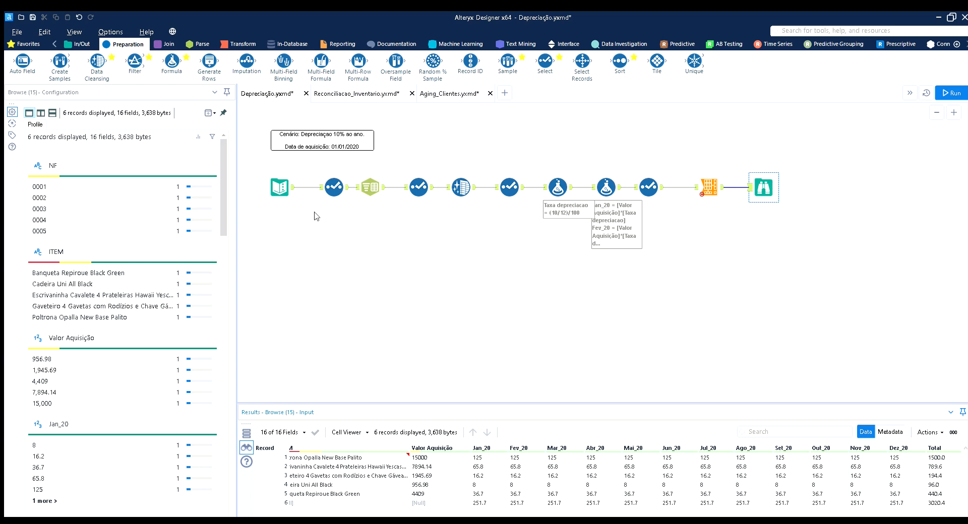
Select the whole chain of tools and move it slightly down and to the right on the canvas
left_click_drag(846, 270, 267, 152)
left_click_drag(329, 180, 340, 198)
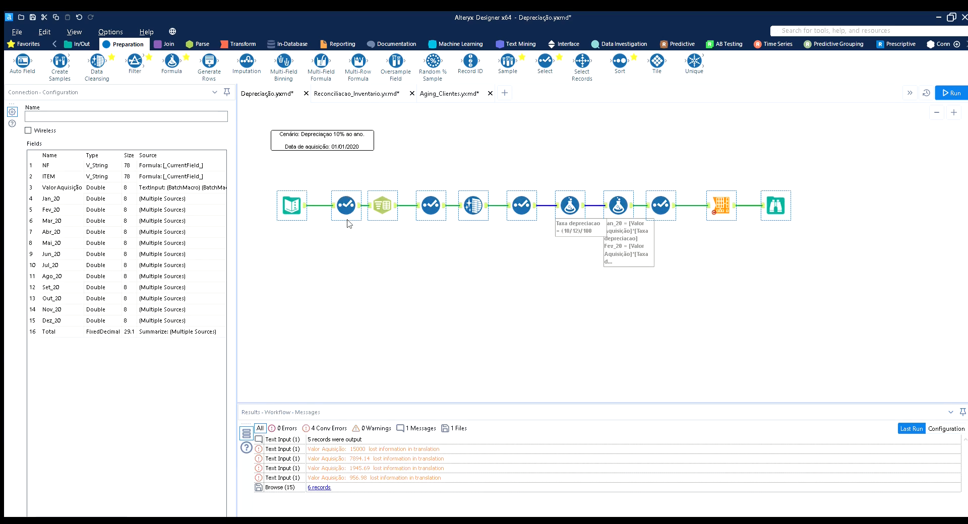
left_click(294, 221)
Check the Text Input tool's configured records and its output data
left_click(288, 202)
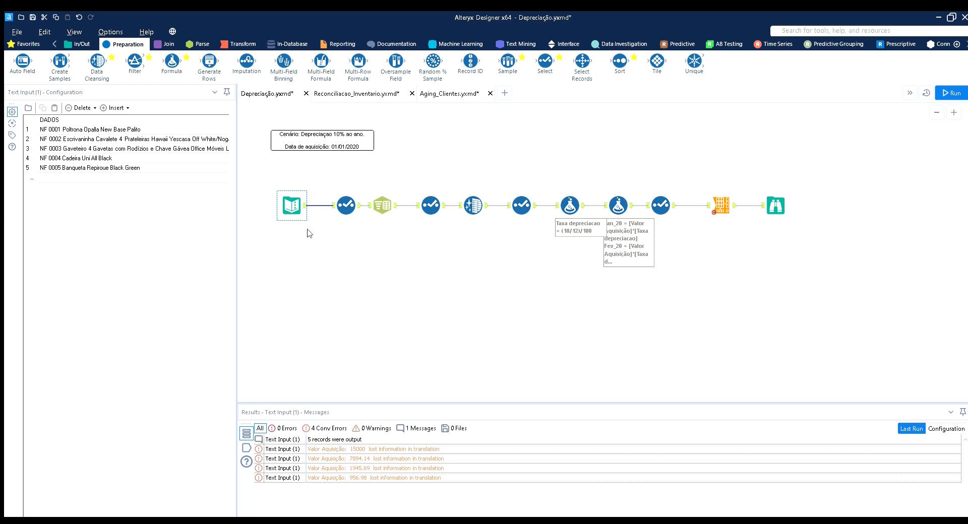
left_click(305, 205)
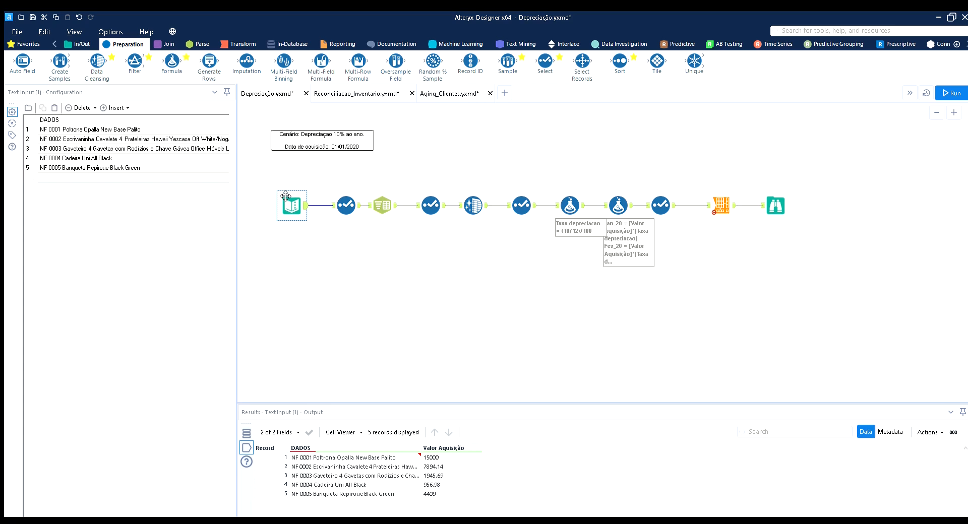
Place an Input Data tool reading Depreciação.xlsx below the Text Input tool, and delete it again
left_click(79, 44)
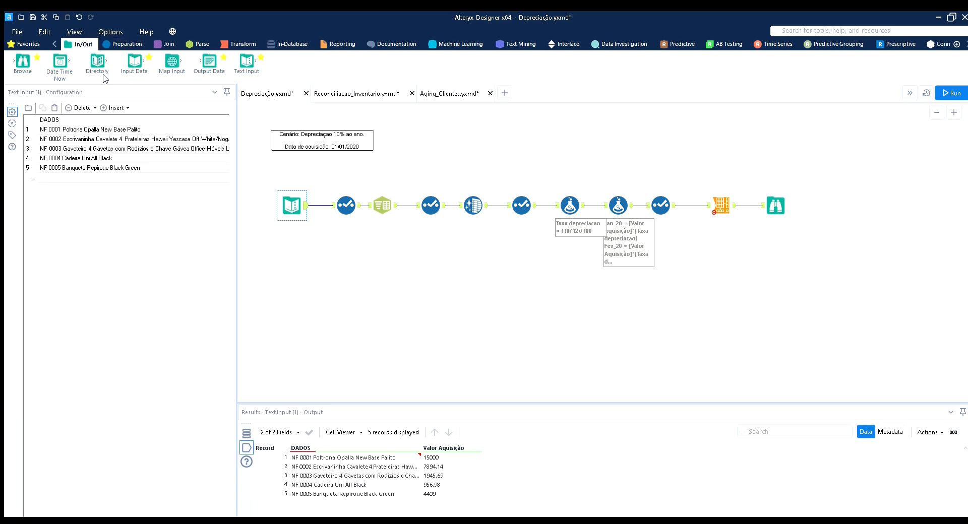
left_click_drag(143, 61, 299, 253)
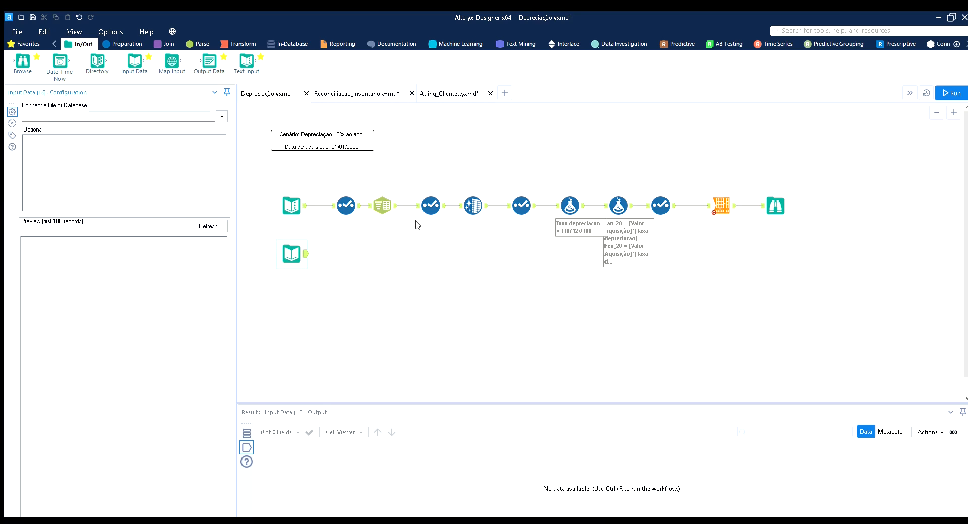
left_click(597, 355)
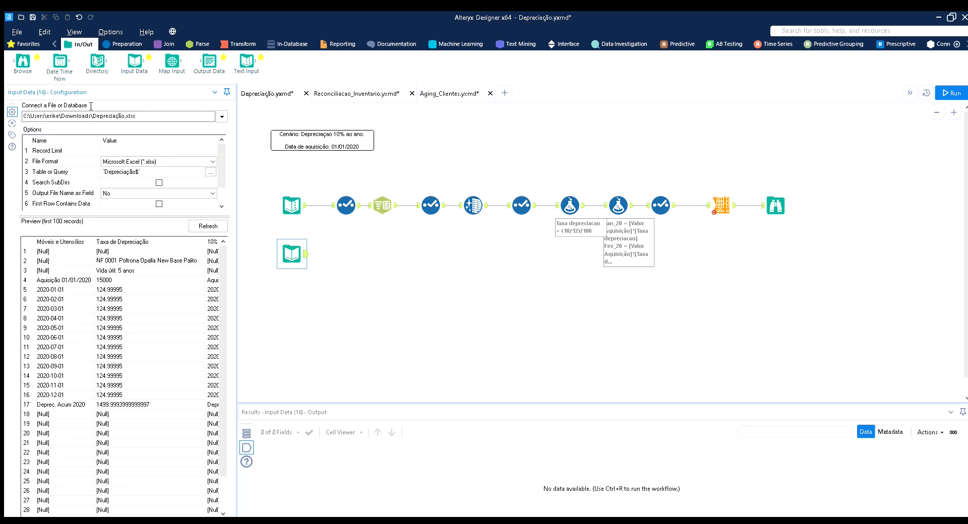
left_click_drag(93, 116, 139, 102)
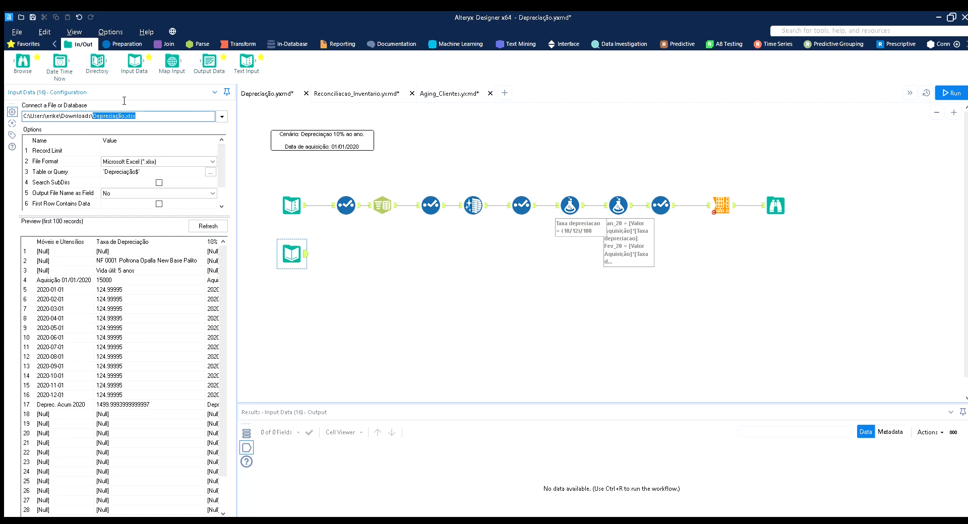
left_click_drag(326, 295, 268, 237)
key("Delete")
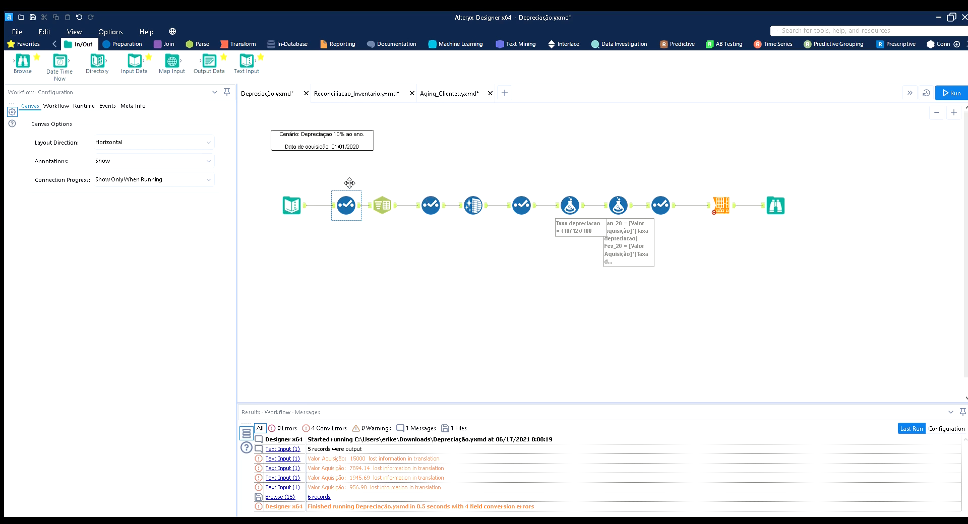
Examine the Browse tool's final depreciation table, from the monthly columns through to the Total column
left_click_drag(330, 174, 739, 244)
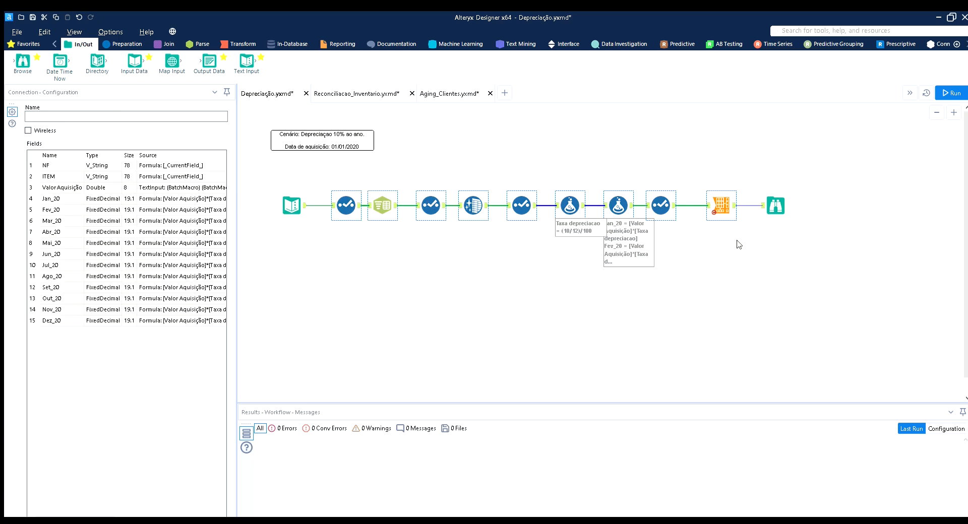
left_click(767, 211)
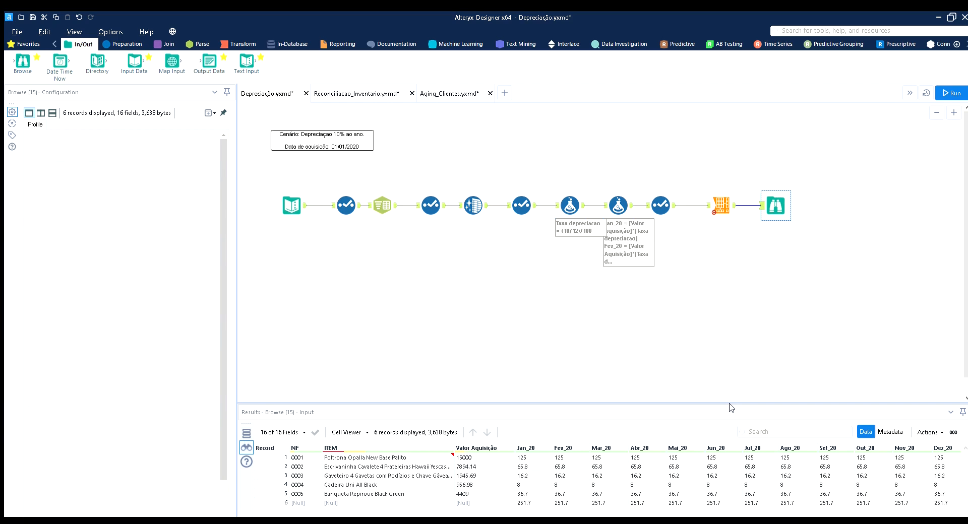
scroll(893, 490, "right", 3)
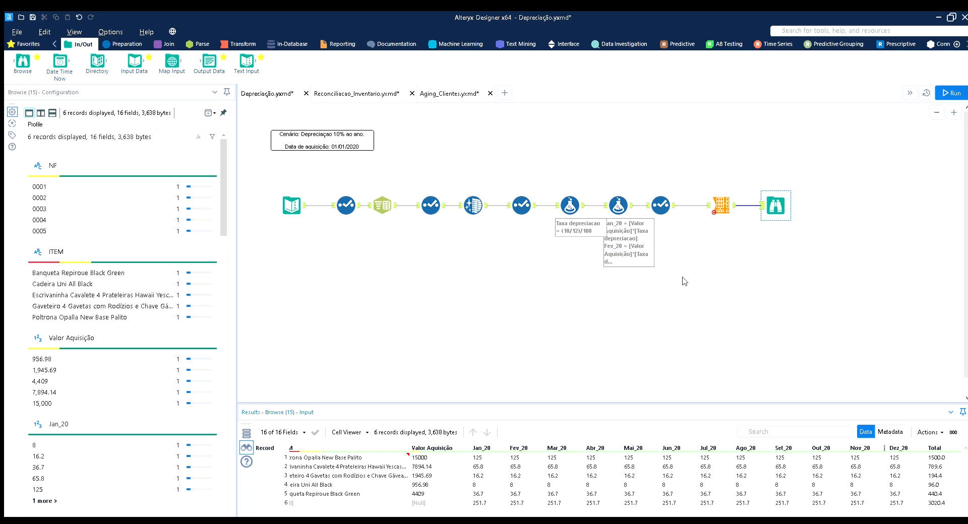
left_click(757, 267)
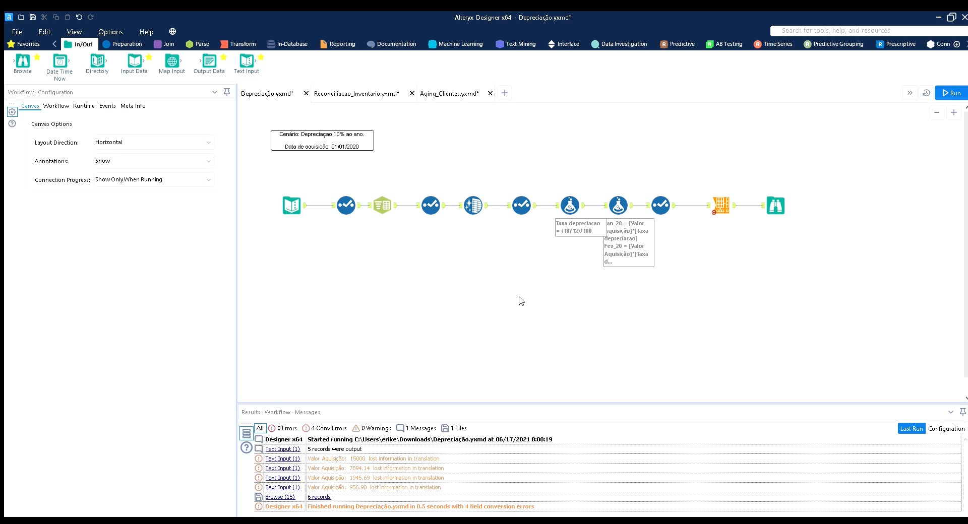
Compare the Text Input tool's raw records with the Browse tool's monthly depreciation and Total columns
left_click(301, 193)
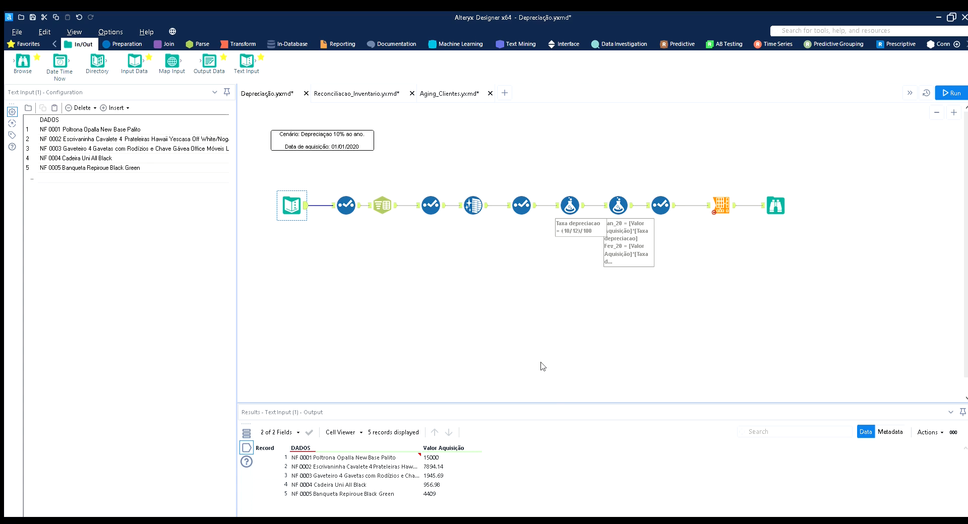
left_click(774, 197)
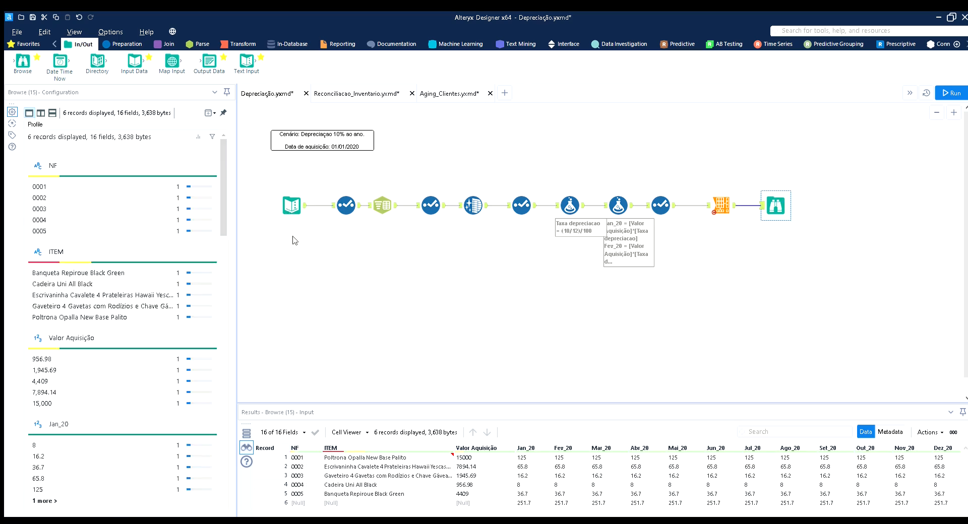
left_click(746, 261)
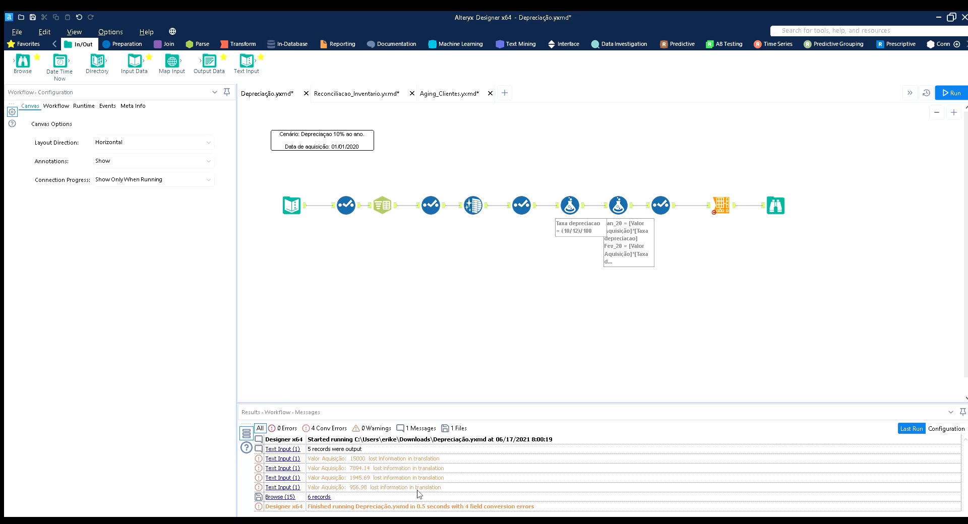
left_click(773, 204)
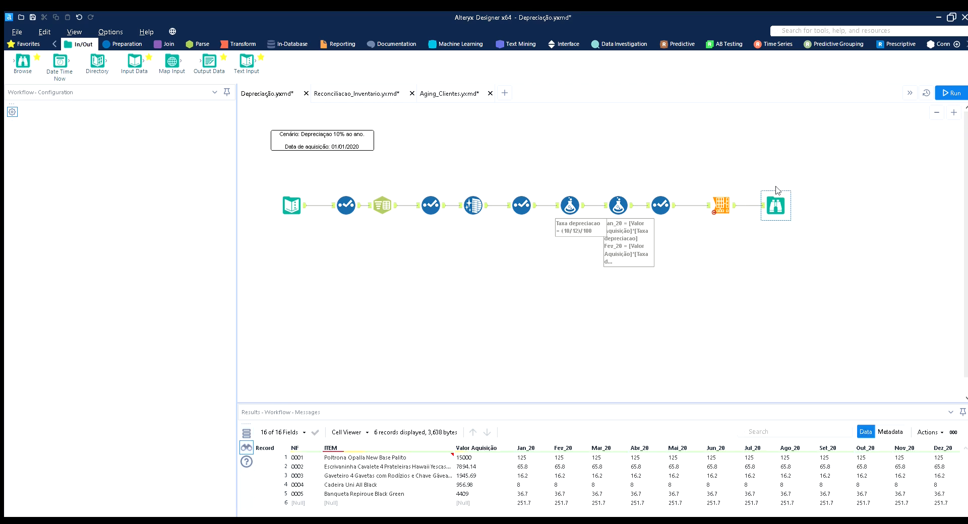
left_click_drag(711, 515, 827, 514)
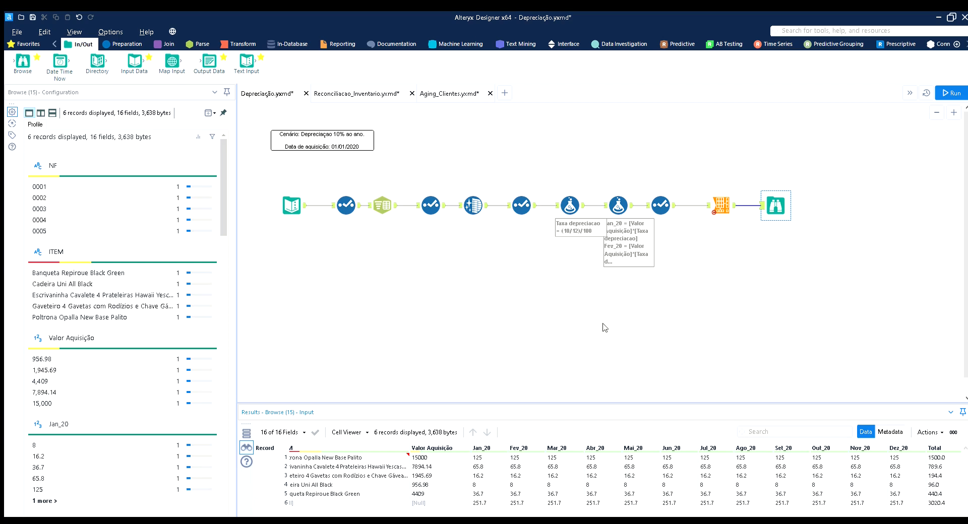
scroll(587, 504, "left", 3)
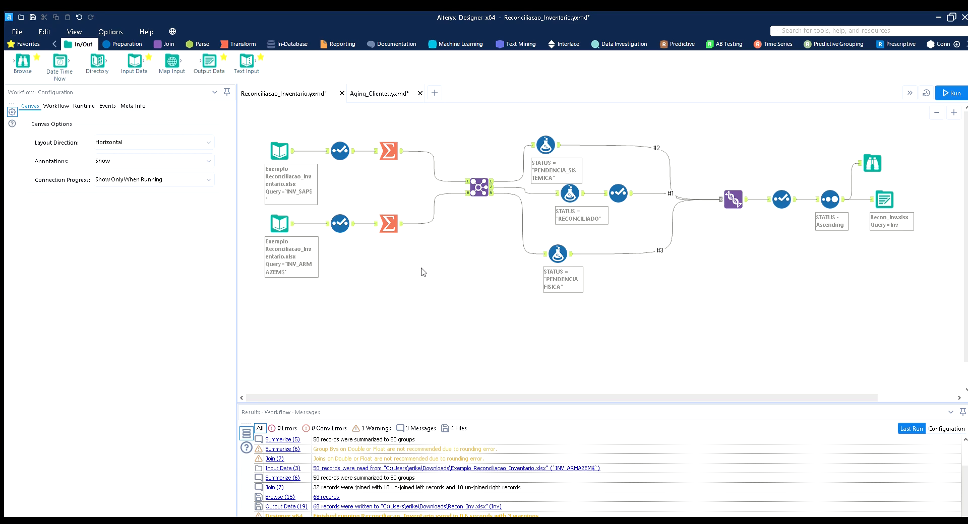
In the Reconciliacao_Inventario workflow, check the source file, sheet and preview records of both Input Data tools
left_click(279, 150)
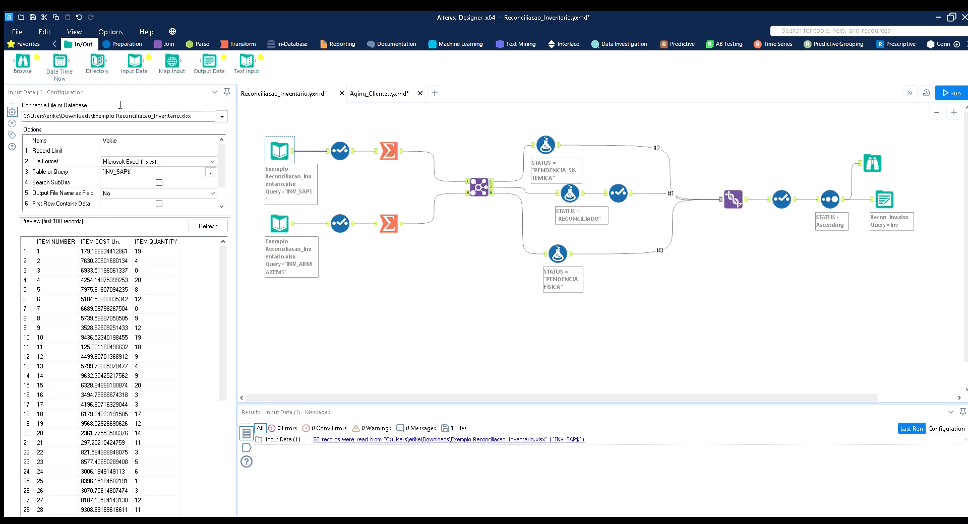
left_click_drag(93, 116, 196, 121)
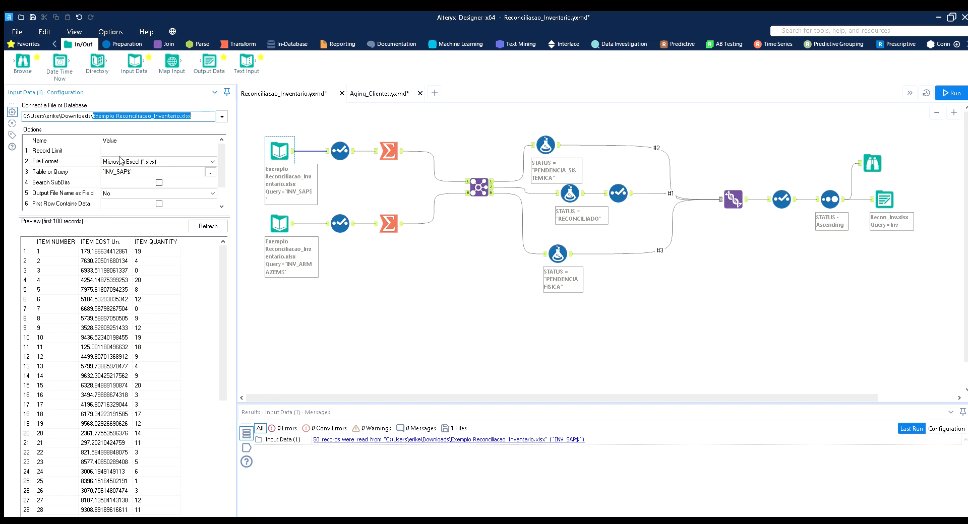
left_click(285, 209)
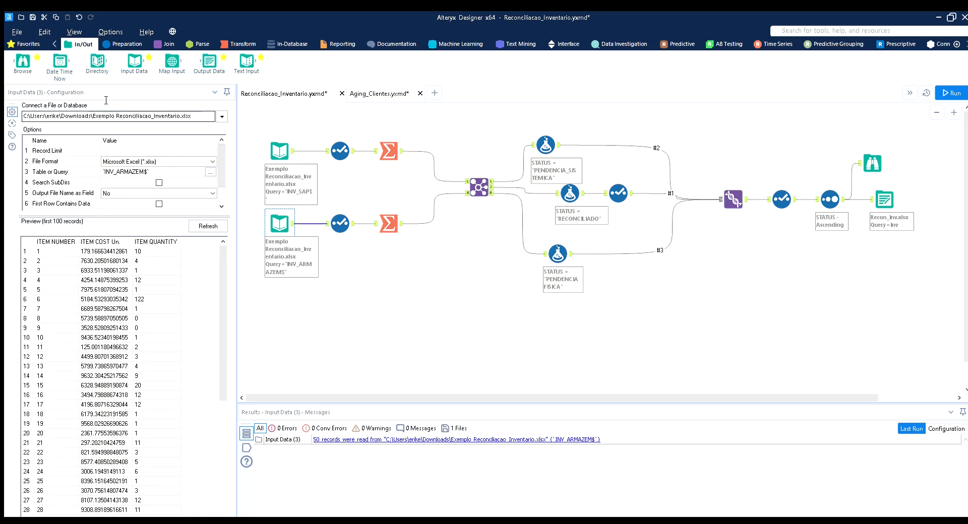
left_click_drag(96, 116, 168, 116)
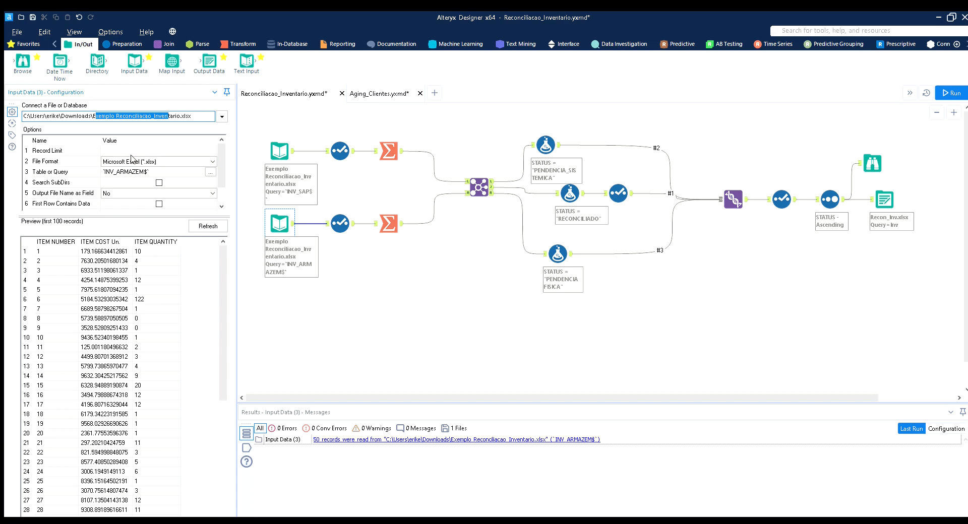
left_click(254, 108)
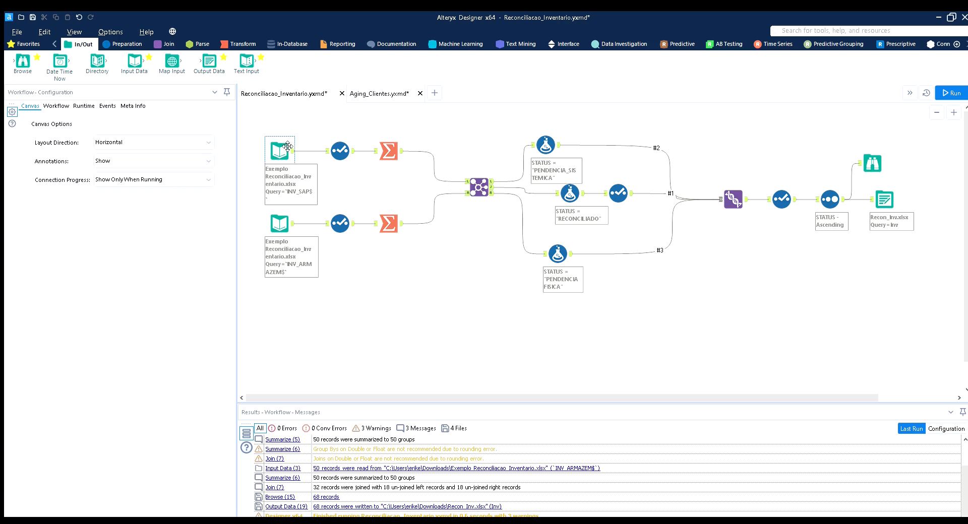
left_click(283, 147)
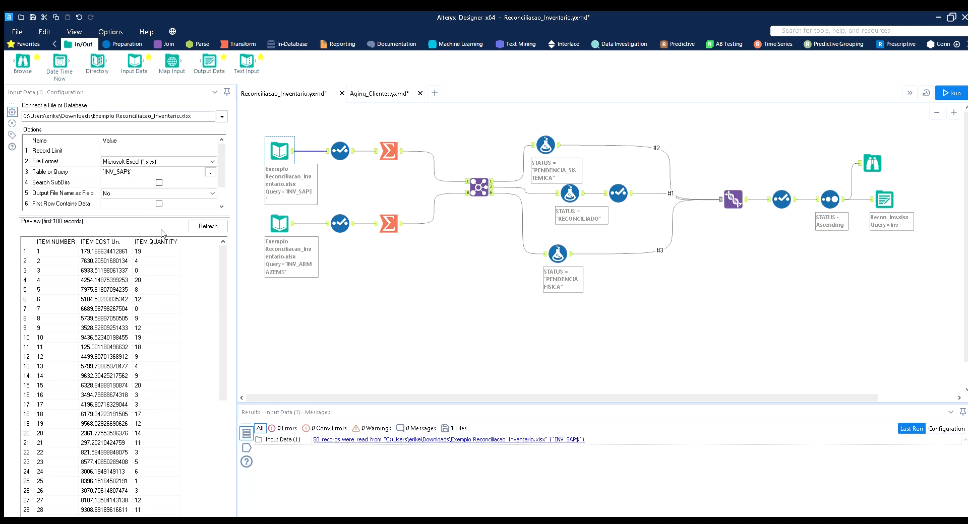
left_click(278, 222)
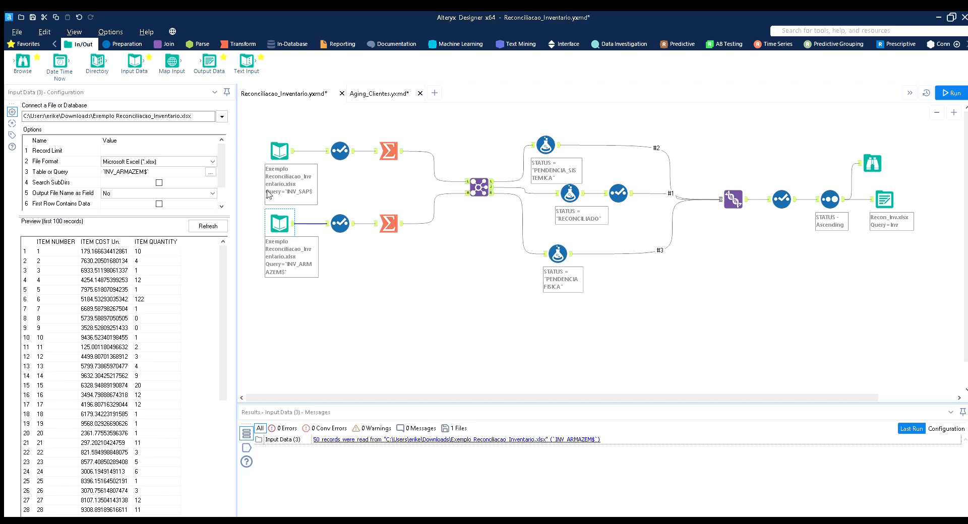
Check the fields and data types in the Select tools that follow the two inventory inputs
left_click(335, 143)
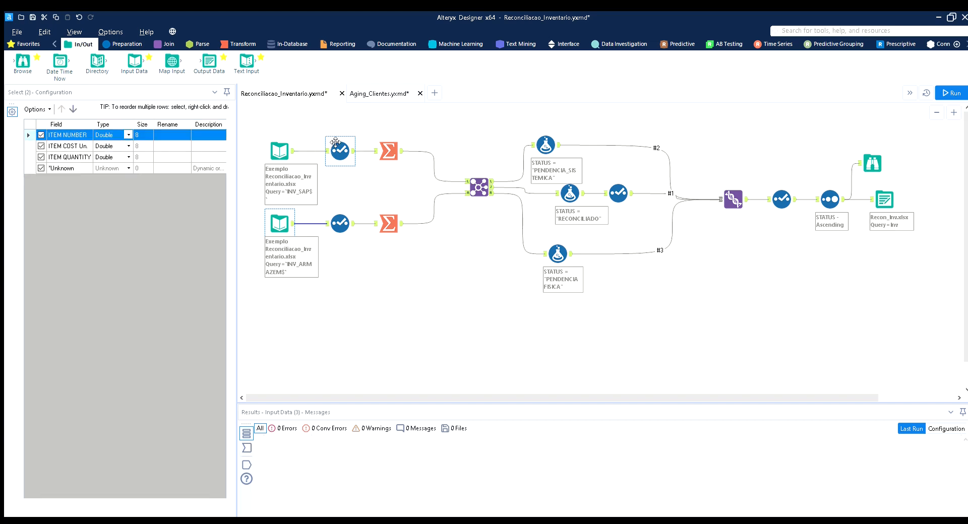
left_click(347, 211)
left_click(343, 140)
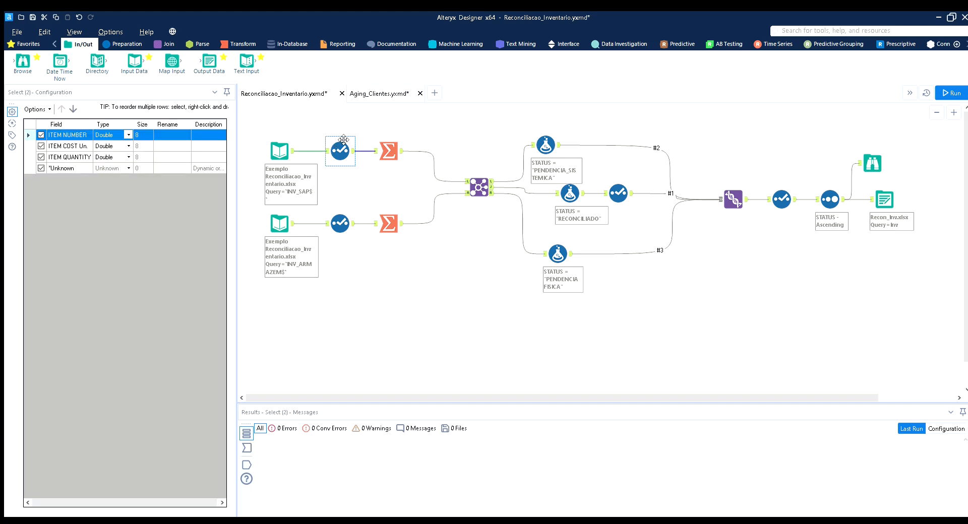
left_click(342, 214)
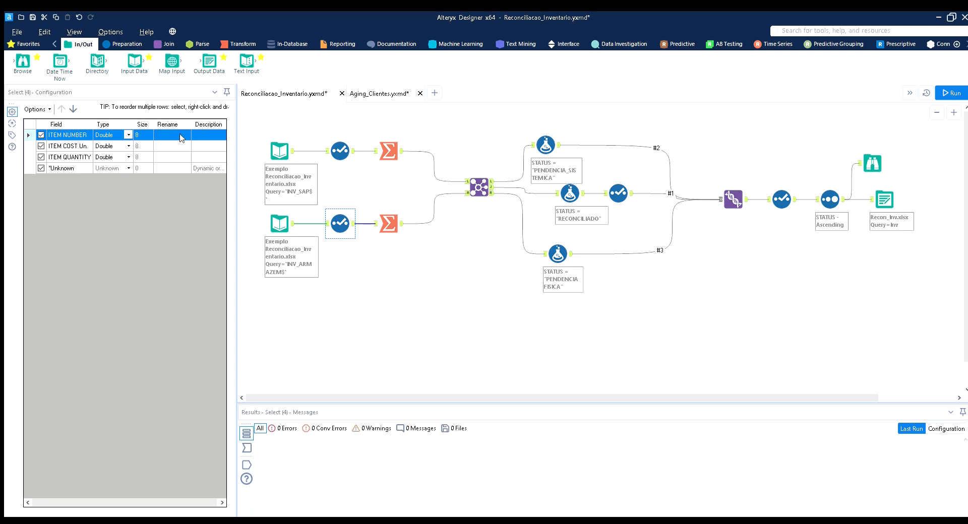
left_click(128, 134)
left_click(128, 135)
Review the INV_SAP$ input records and the group-by and sum actions in both Summarize tools
left_click(291, 138)
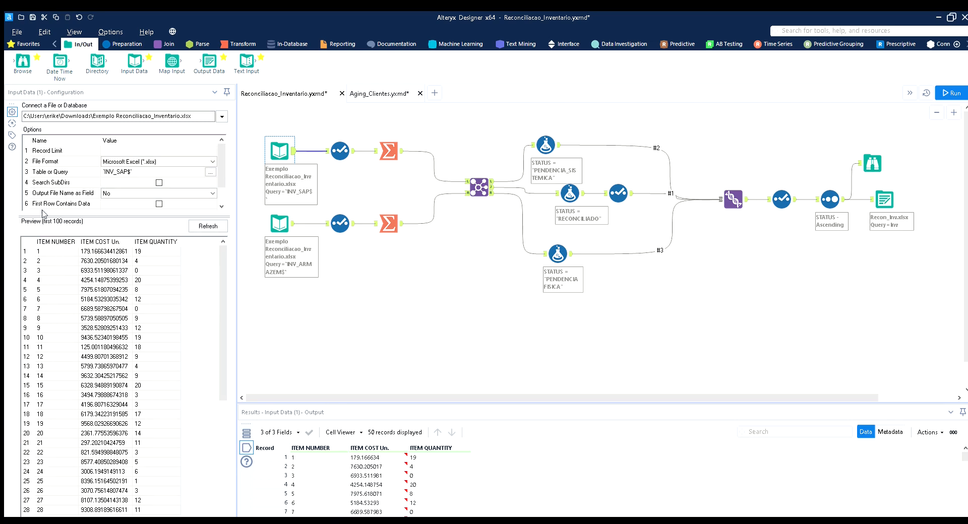
left_click(37, 235)
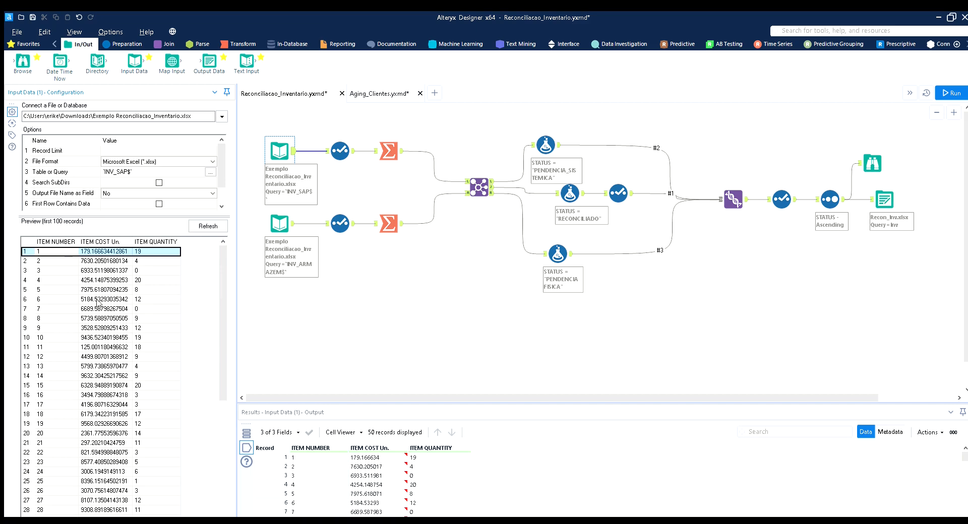
left_click(384, 147)
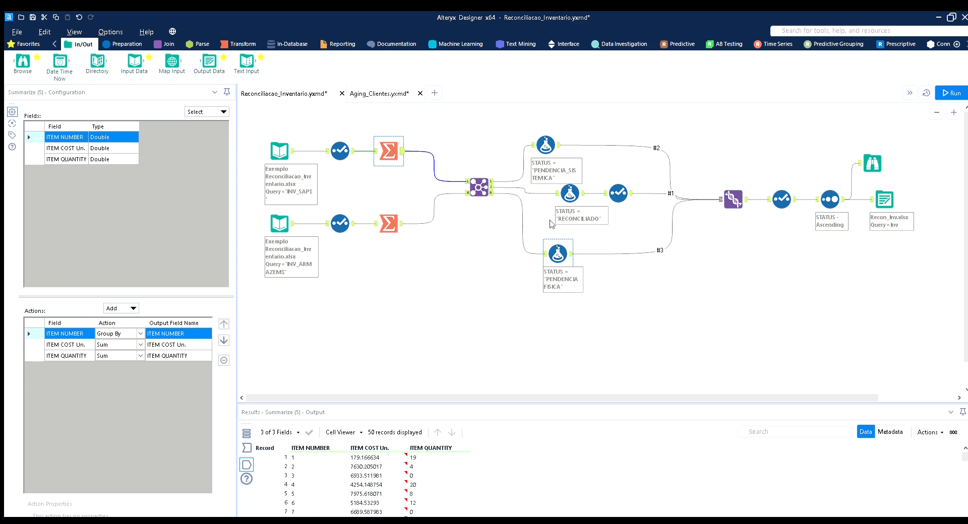
left_click(389, 212)
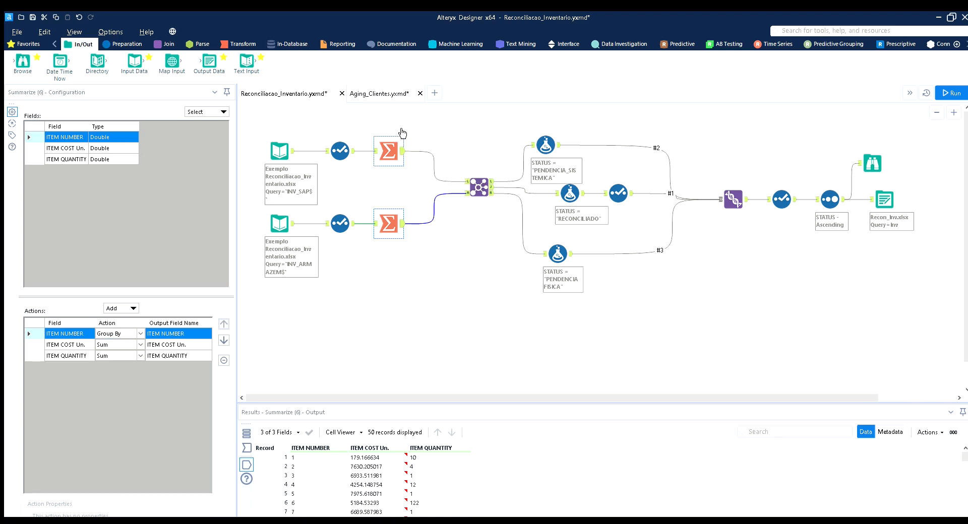
Remove the ITEM QUANTITY and ITEM COST Un. pairs from the Join tool's matching fields and run the workflow
left_click(481, 177)
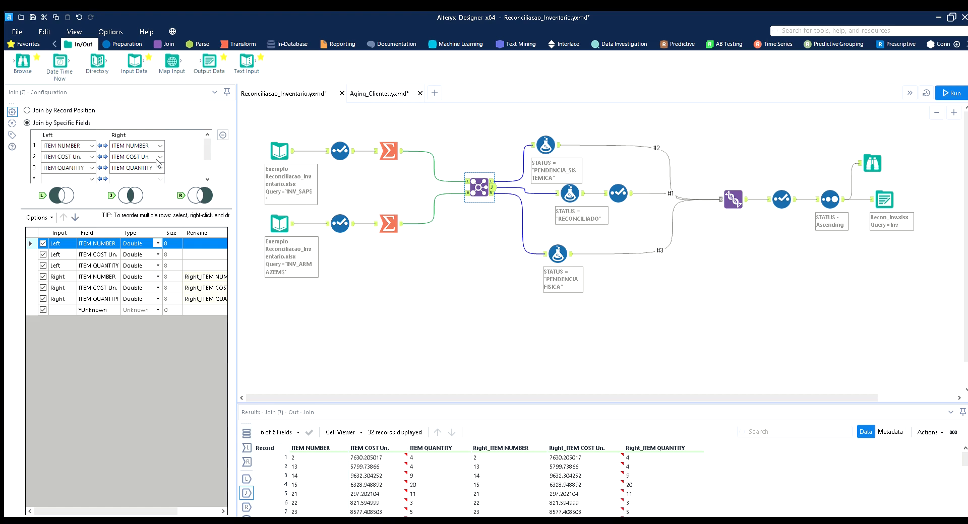
left_click(101, 165)
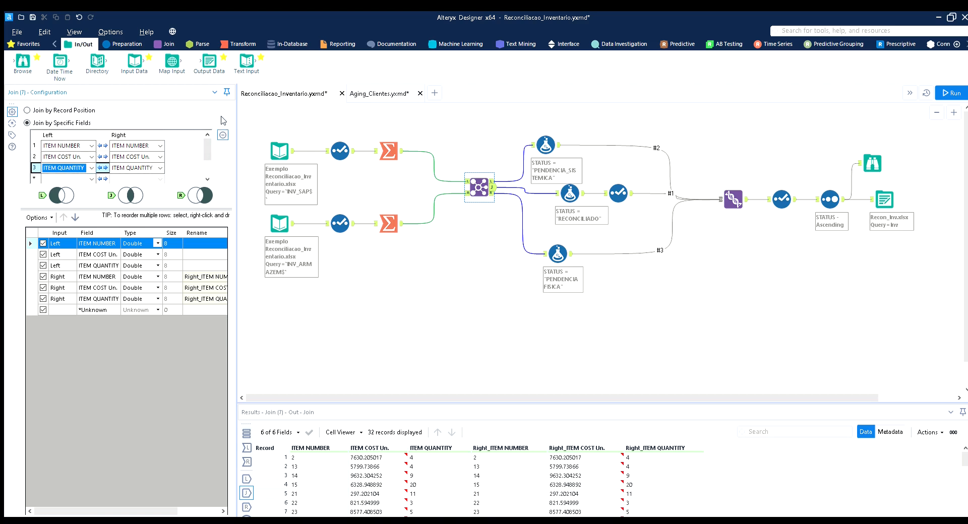
left_click(223, 135)
left_click(129, 155)
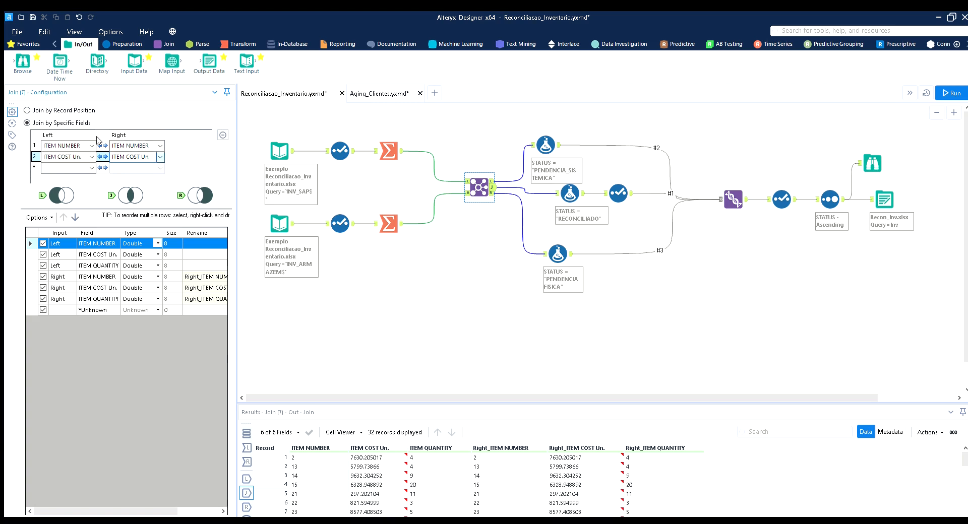
left_click(223, 135)
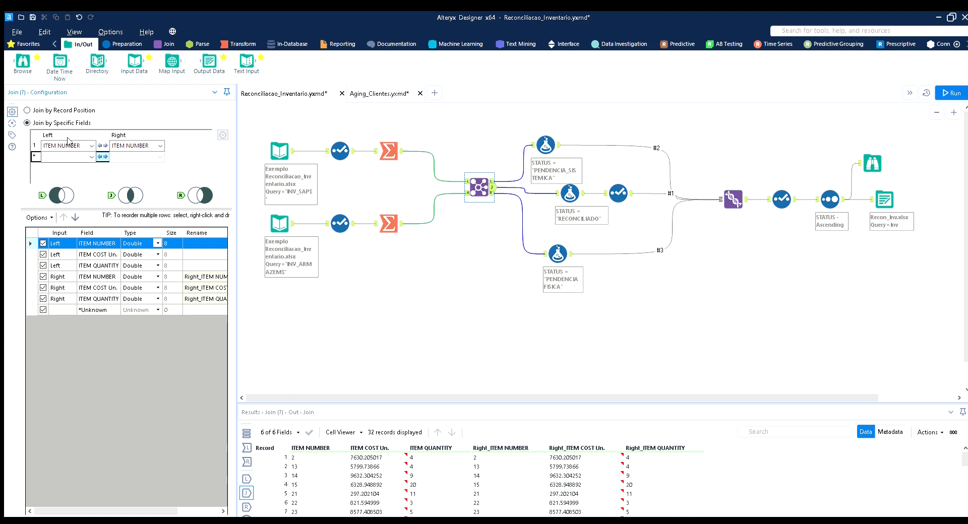
left_click(951, 93)
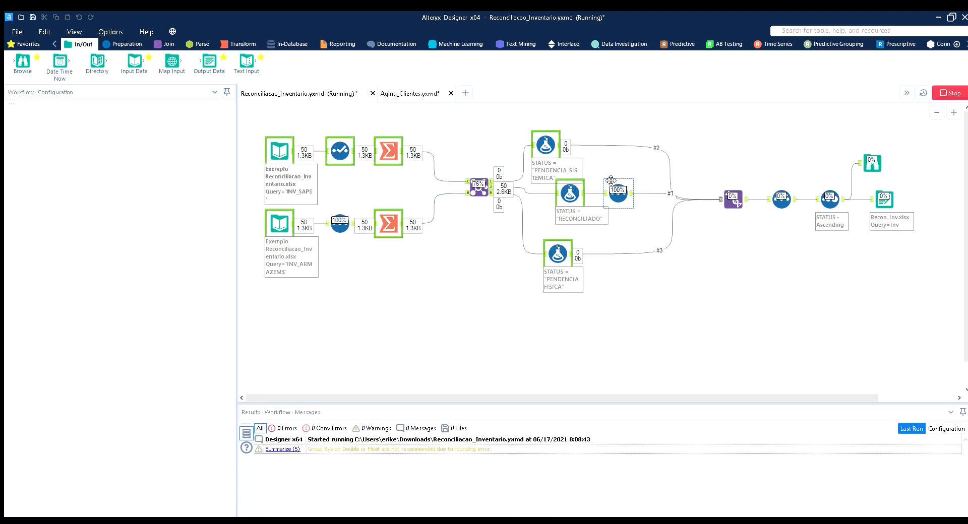
left_click(483, 185)
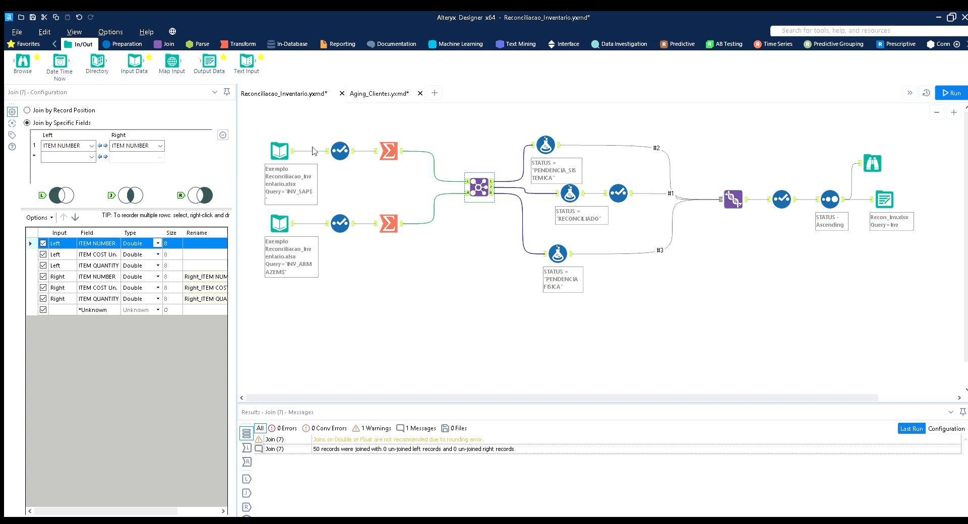
Examine the two inventory branches and the Join tool's left, joined and right output records with ITEM NUMBER as the only matching field
left_click_drag(246, 125, 408, 272)
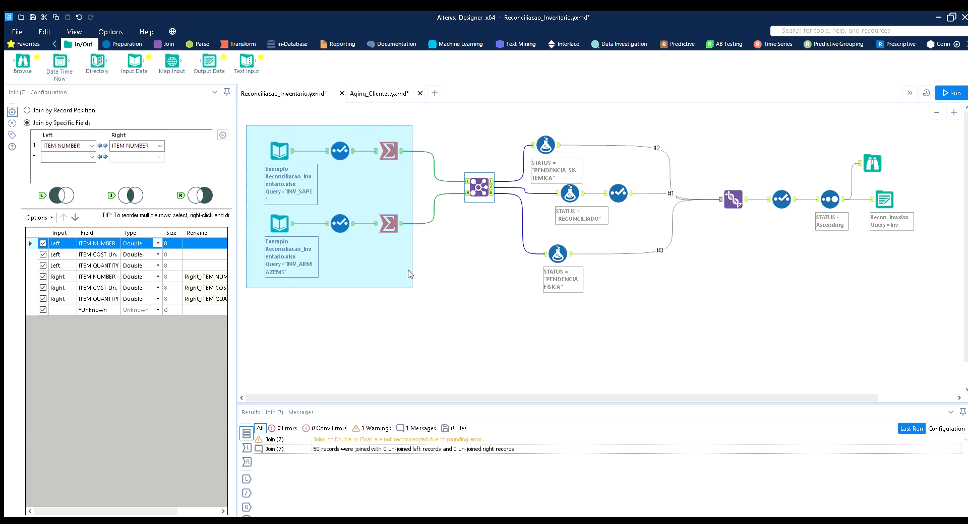
left_click_drag(408, 271, 410, 272)
left_click(478, 184)
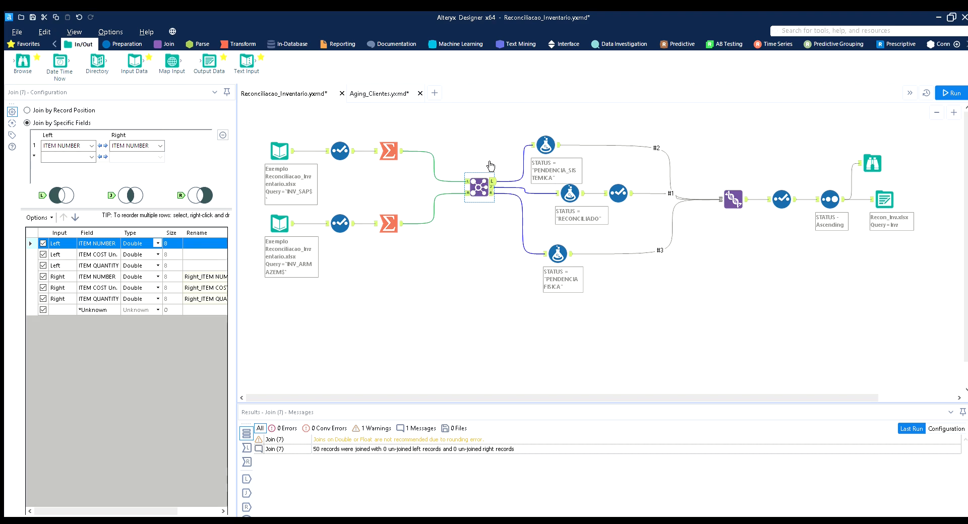
left_click(492, 170)
left_click(491, 187)
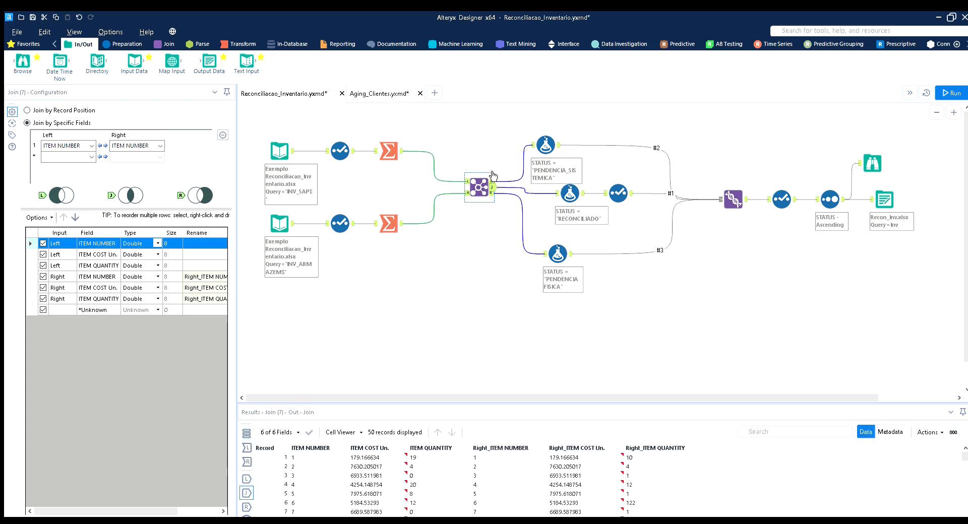
left_click(492, 193)
left_click(494, 168)
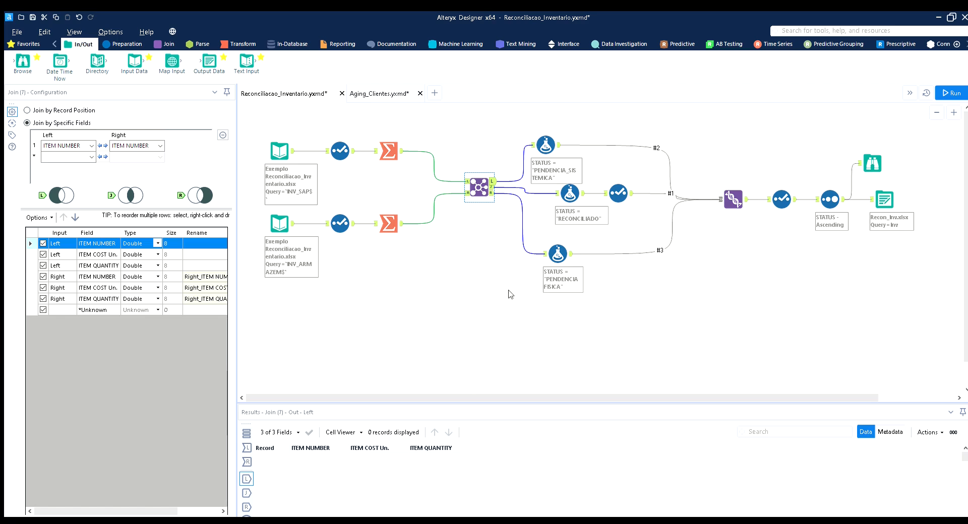
left_click(491, 193)
left_click(491, 186)
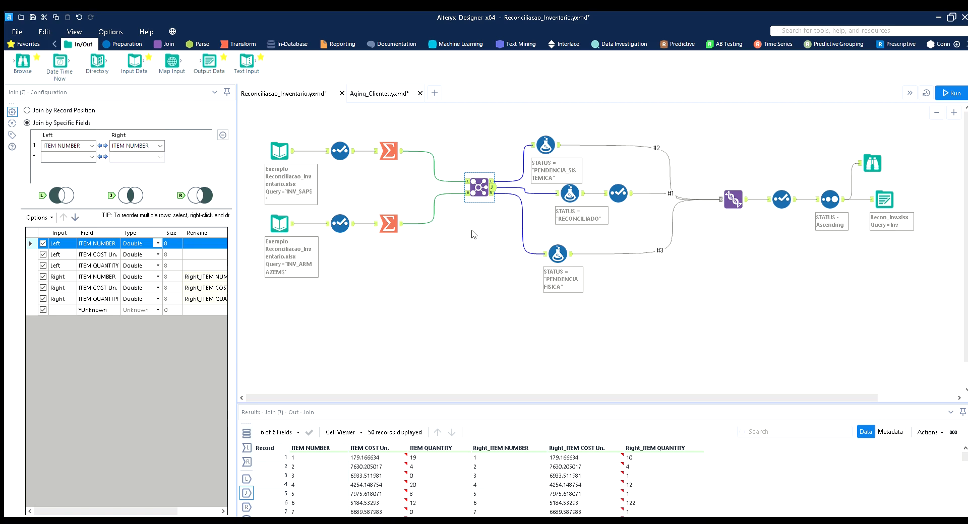
left_click(493, 181)
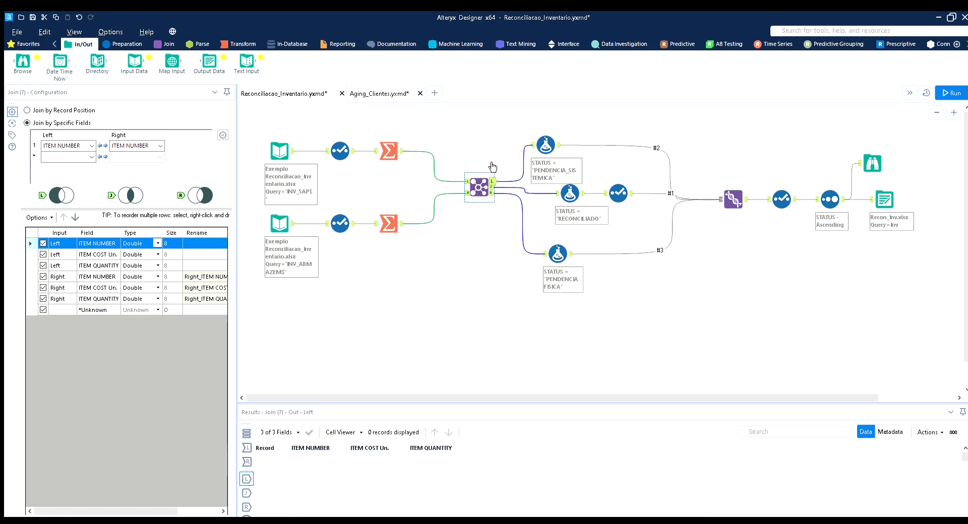
left_click(491, 193)
left_click(492, 187)
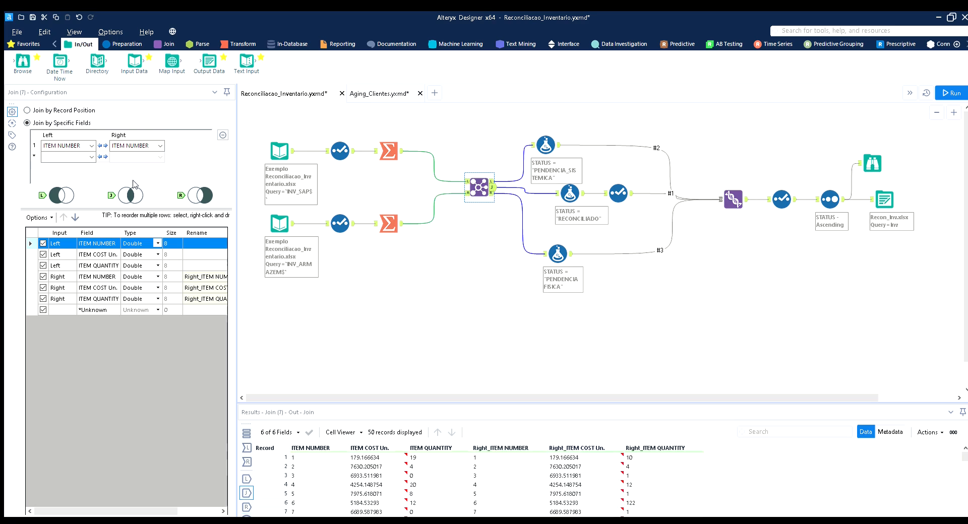
Add the ITEM COST Un. pair to the Join tool's matching fields and run the workflow
left_click(86, 141)
left_click(84, 161)
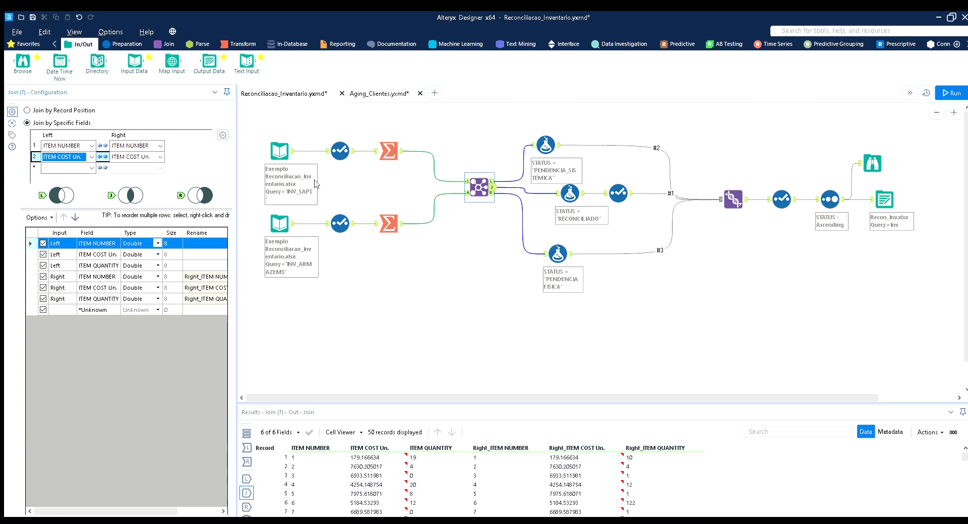
left_click(952, 93)
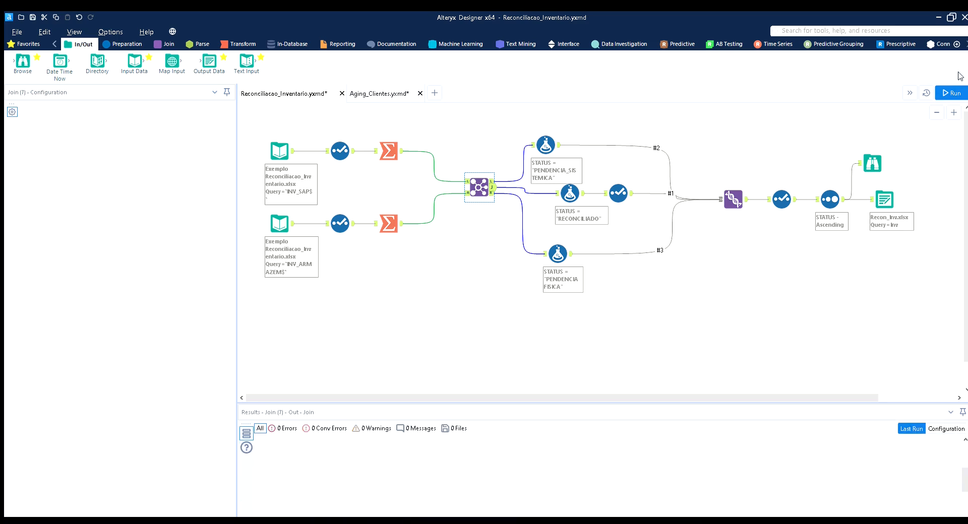
left_click(488, 118)
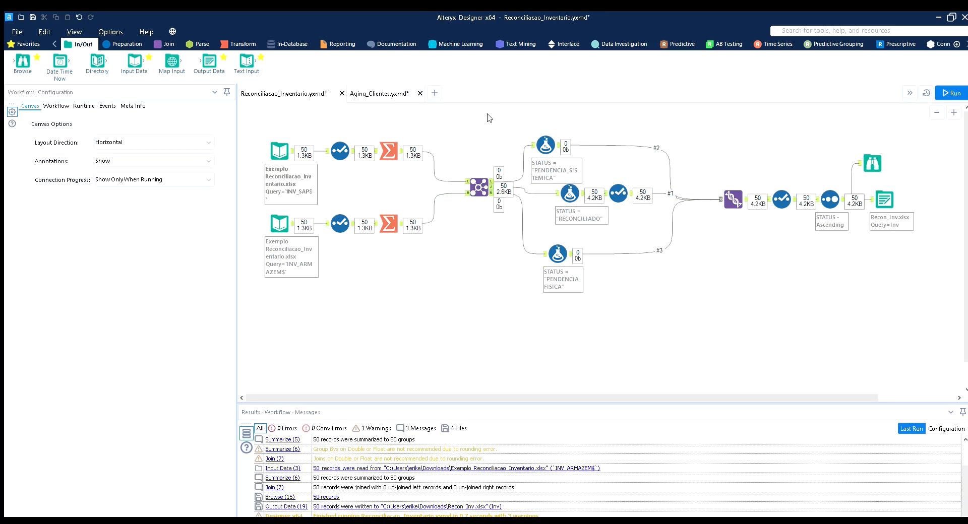
Check the Join tool's left, right and joined outputs after matching on ITEM NUMBER and ITEM COST Un
left_click(485, 177)
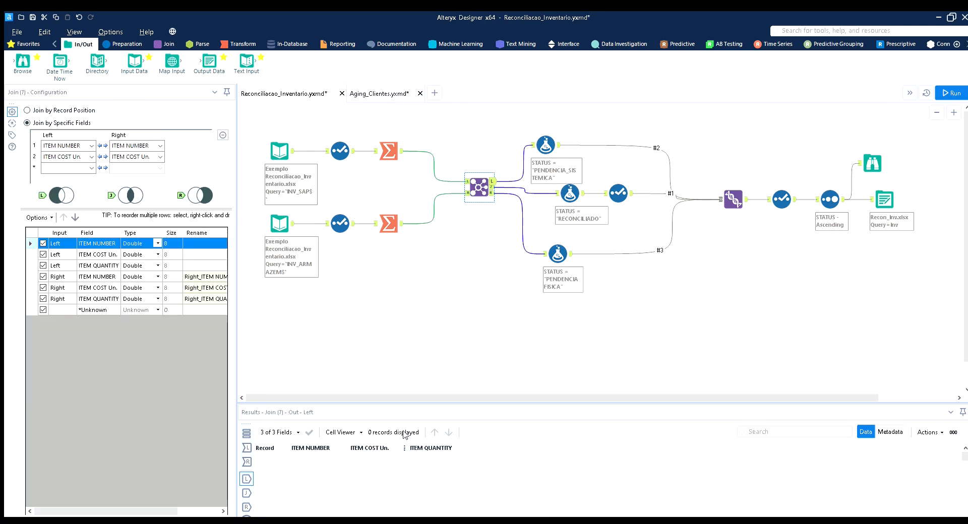
left_click(492, 193)
left_click(492, 187)
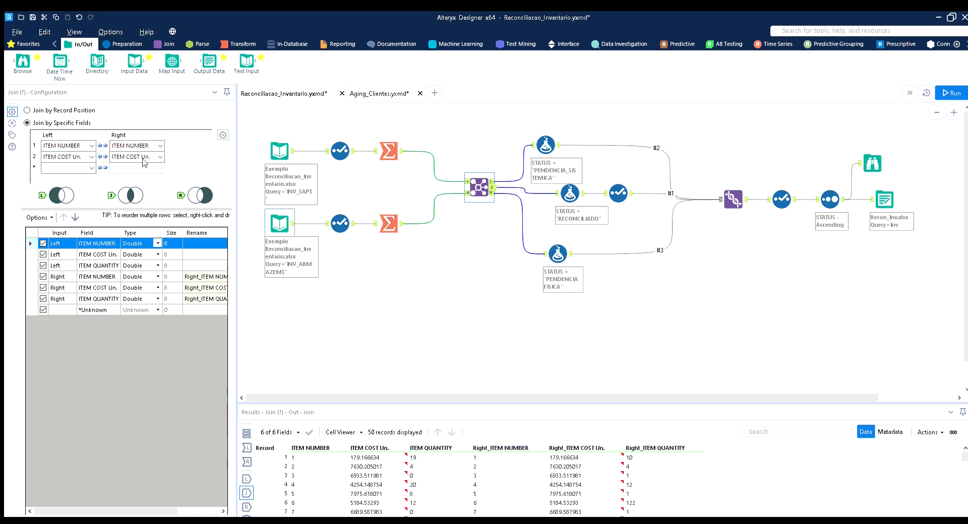
Add the ITEM QUANTITY pair as the third matching field of the Join tool and run the workflow
left_click(80, 168)
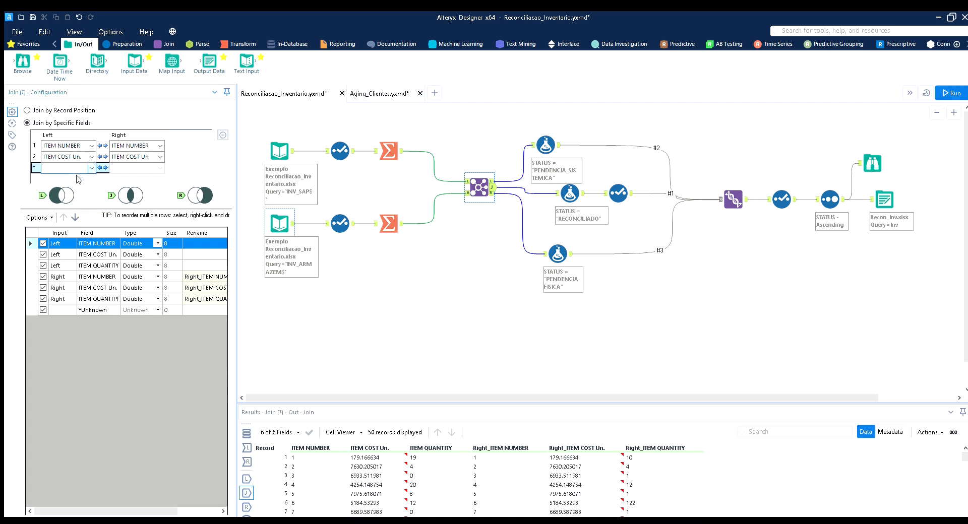
left_click(77, 176)
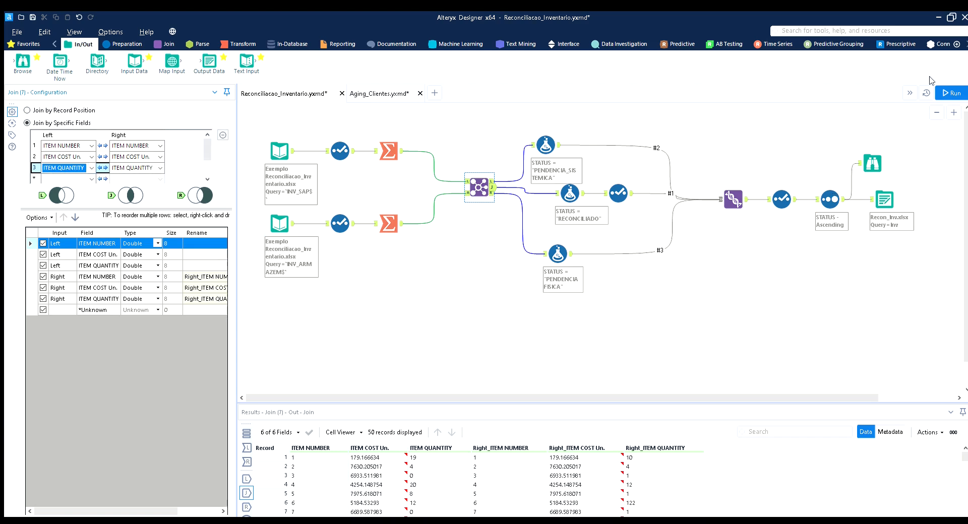
left_click(952, 92)
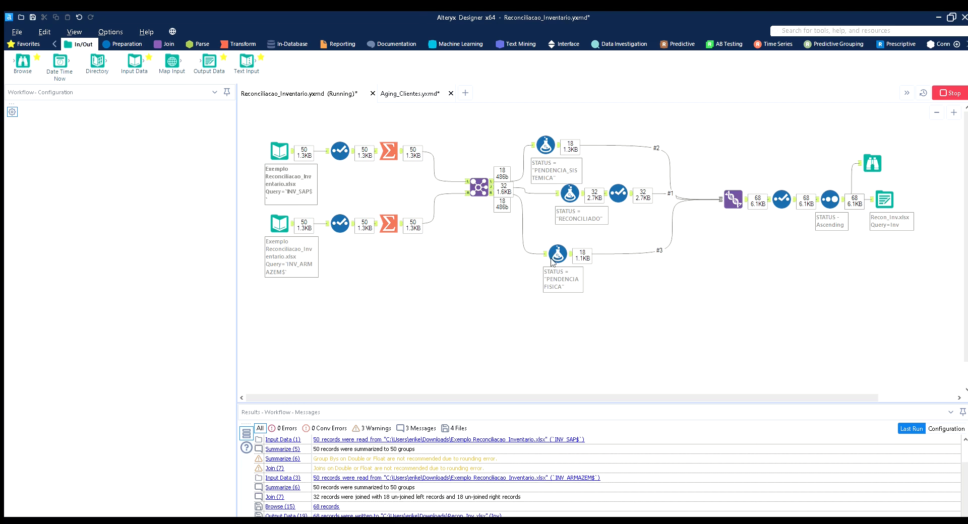
Review the Join tool's left, right and joined output records after matching on all three fields
left_click(492, 177)
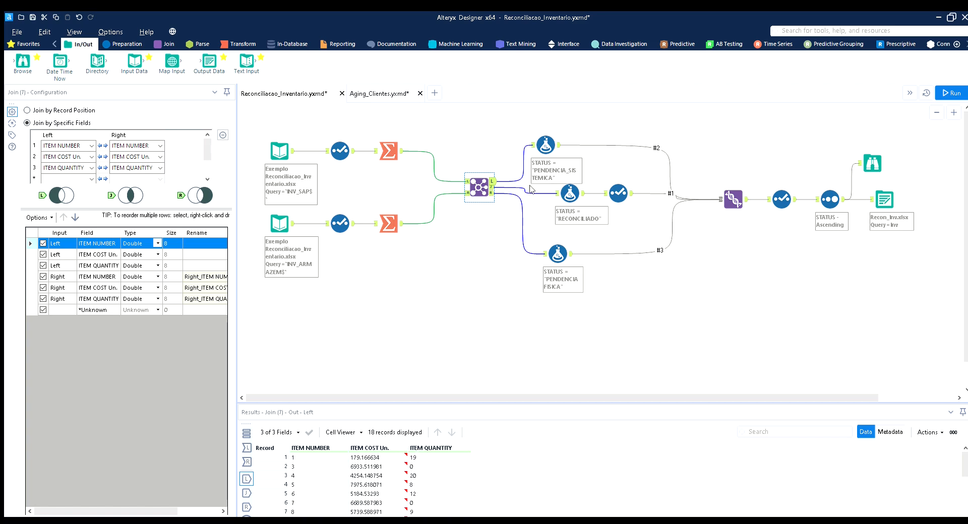
left_click(492, 193)
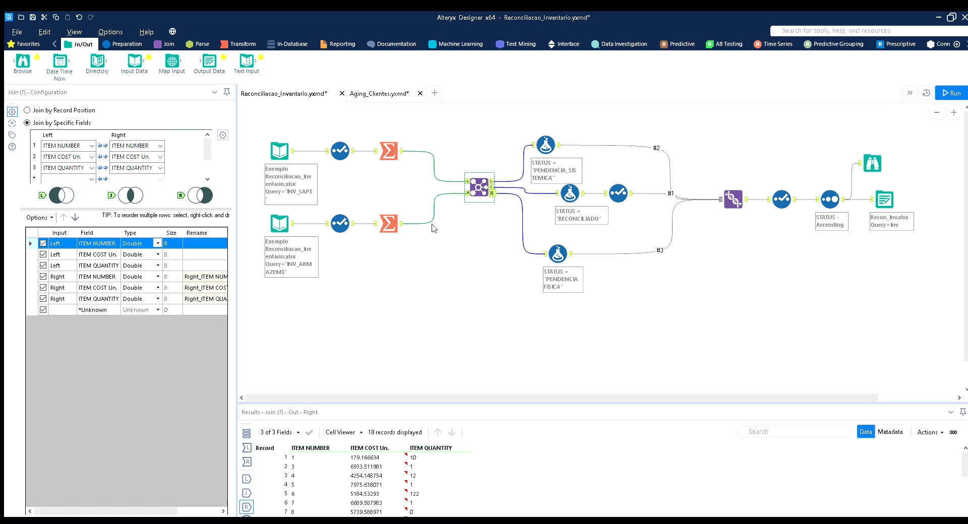
left_click(493, 172)
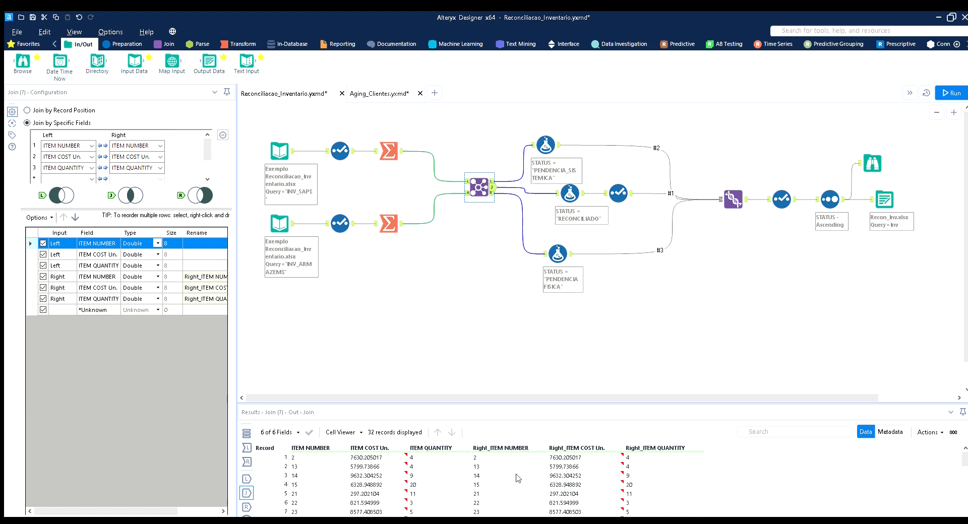
Check the STATUS expression and output records of the three Formula tools against the Join outputs feeding them
left_click(546, 131)
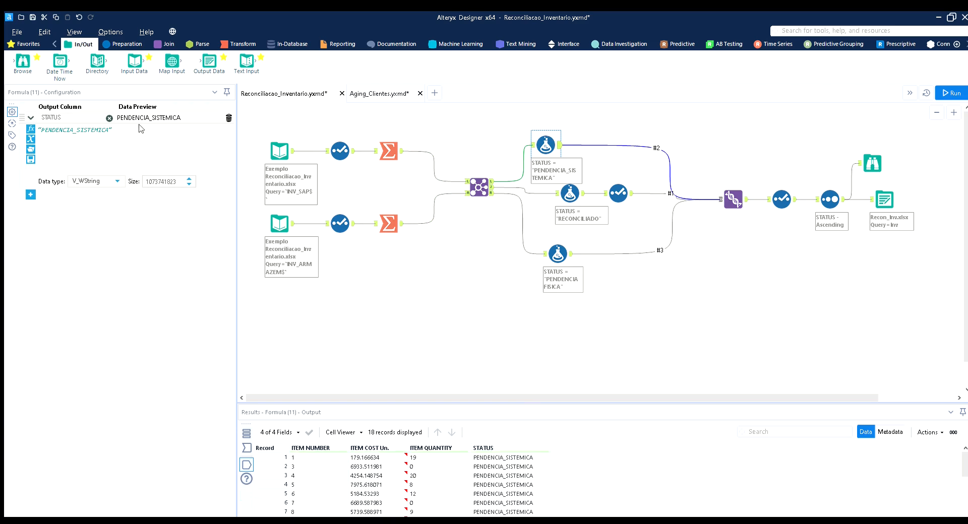
left_click(489, 168)
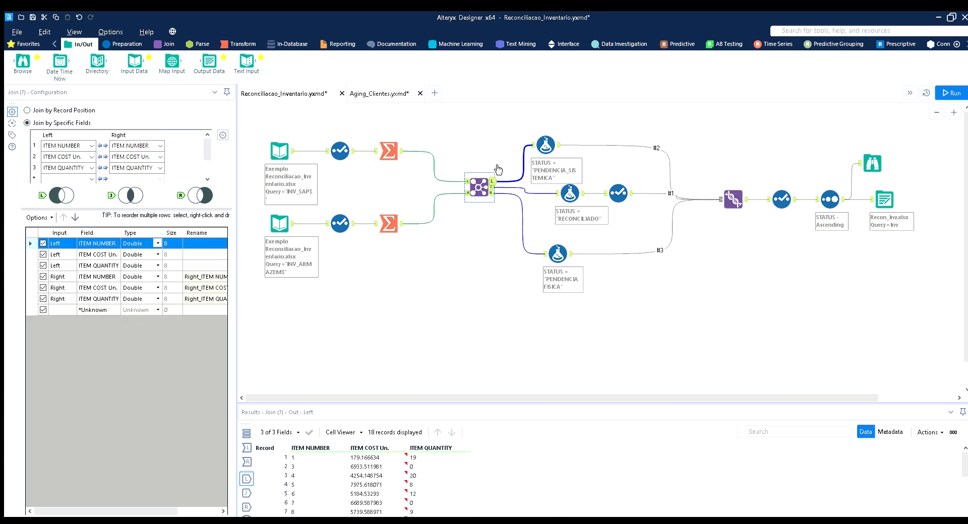
left_click(545, 242)
left_click(494, 185)
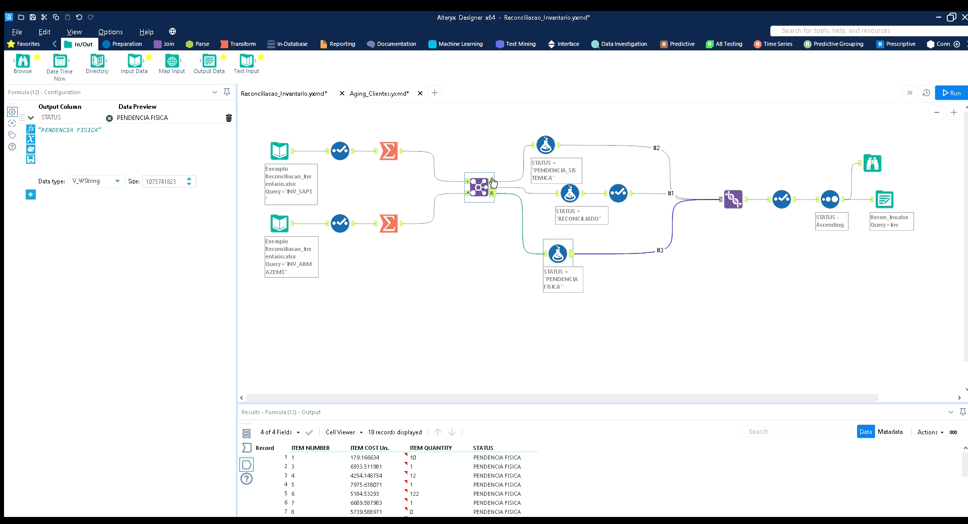
left_click(564, 187)
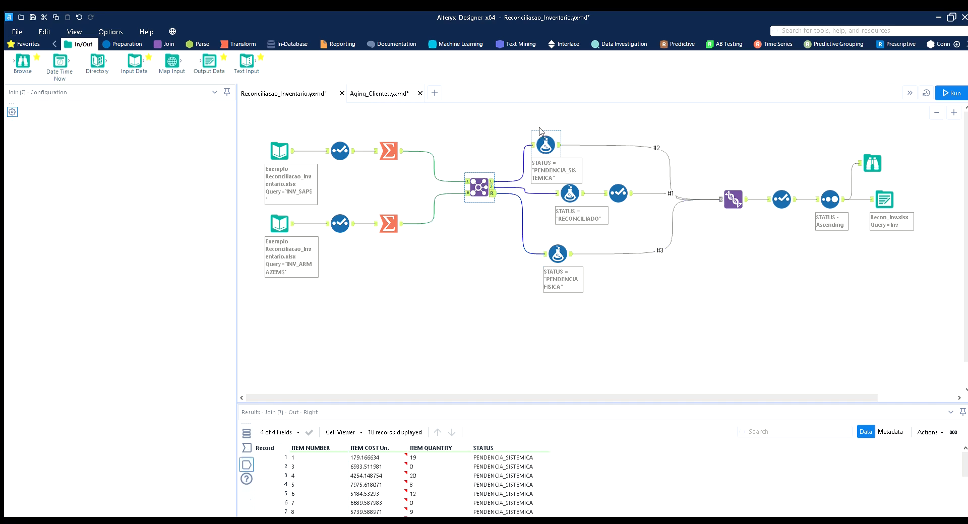
left_click(565, 187)
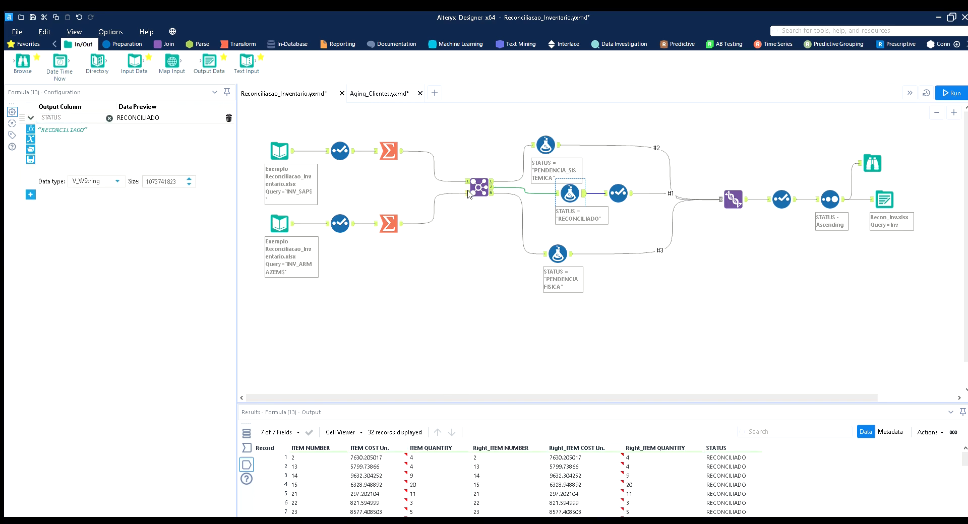
Align the PENDENCIA_SISTEMICA and PENDENCIA FISICA Formula tools vertically with the RECONCILIADO Formula tool
left_click_drag(545, 146, 570, 146)
left_click_drag(558, 253, 570, 253)
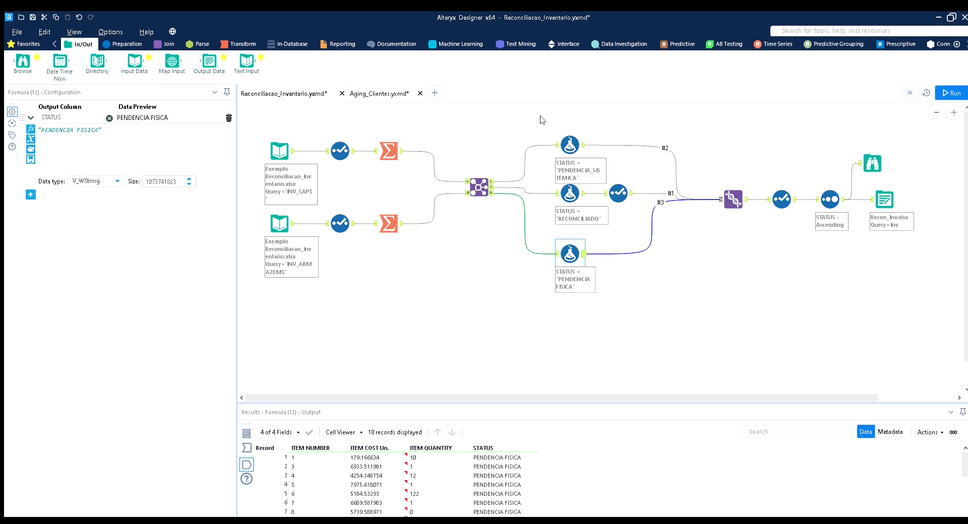
Compare the item quantities in the output records of the PENDENCIA_SISTEMICA and PENDENCIA FISICA Formula tools
left_click(572, 131)
left_click(573, 239)
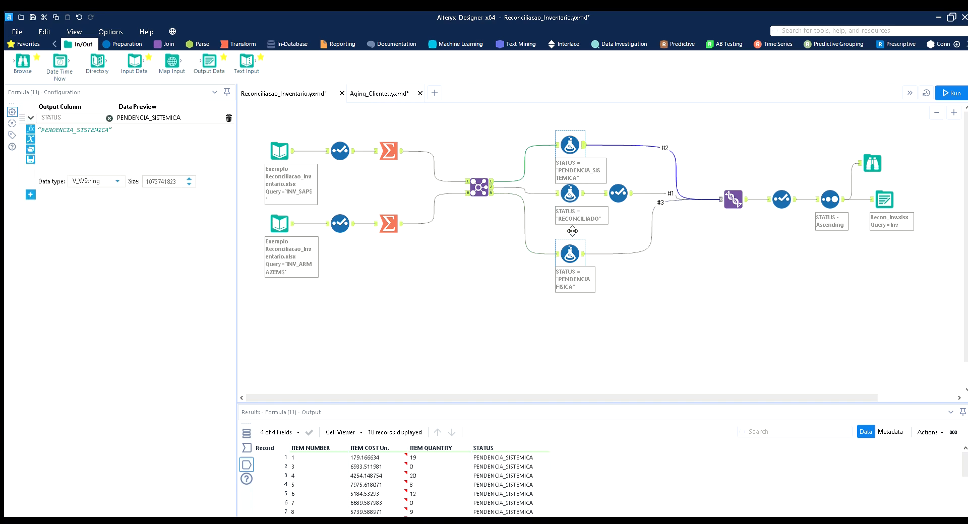
left_click(571, 133)
left_click(569, 253)
left_click(571, 146)
left_click(570, 252)
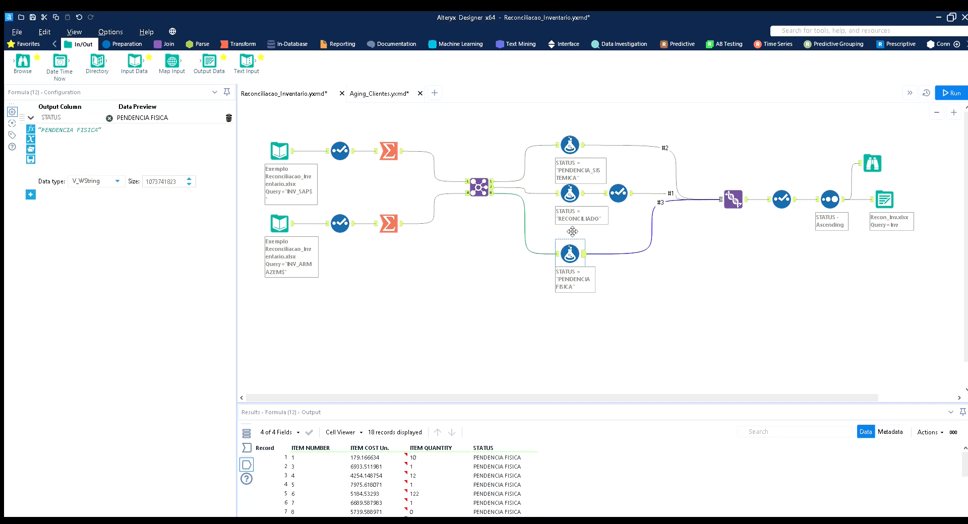
left_click(575, 135)
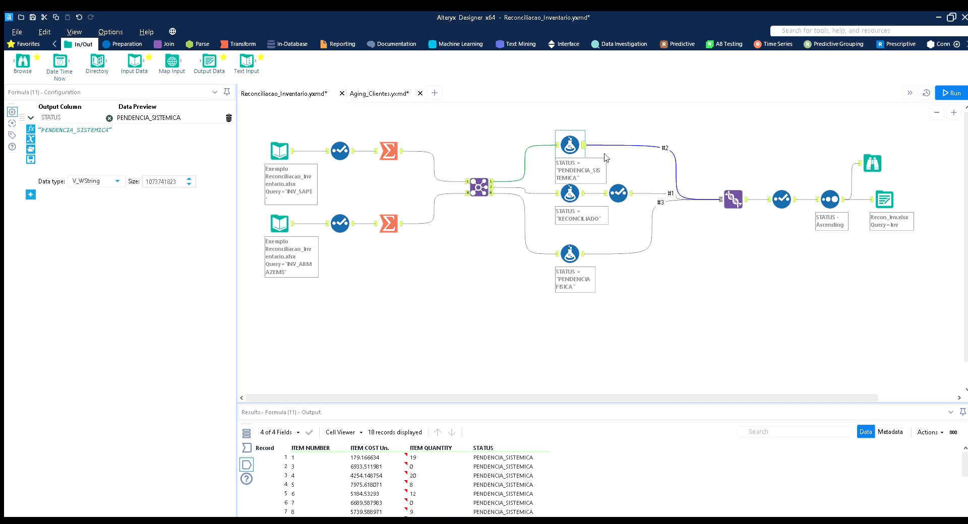
Move the Union tool closer to the three status branches
left_click(726, 189)
left_click_drag(706, 176, 678, 161)
Review the two pending-status Formula tools and the fields in the Join tool's left and right outputs
left_click(570, 144)
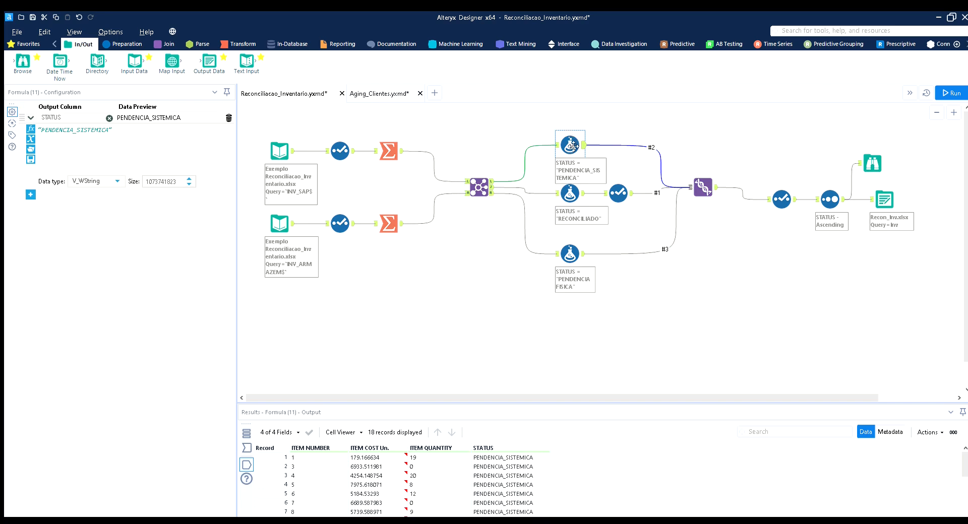
left_click(563, 246, "ctrl")
left_click(492, 177)
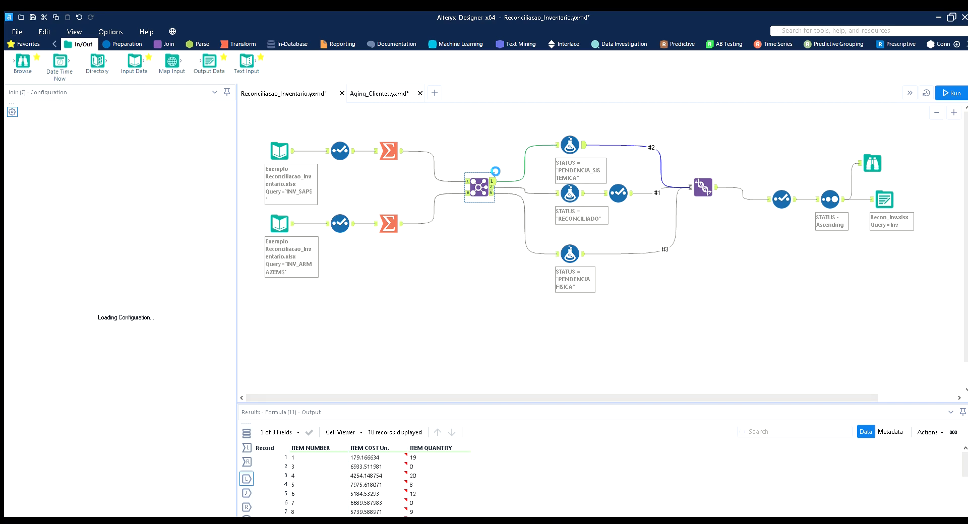
left_click(493, 192)
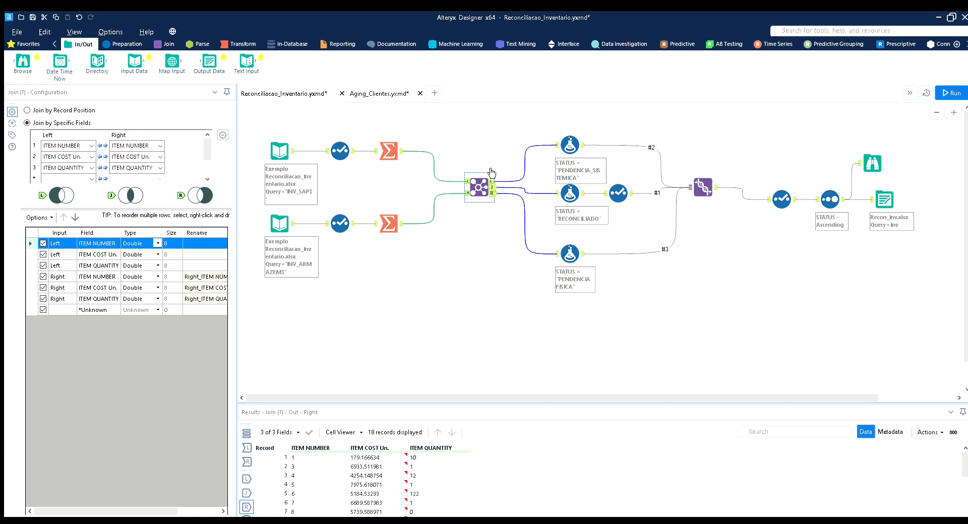
Check the Union tool's configuration and combined records, and show the Join tool category that contains it
left_click(707, 180)
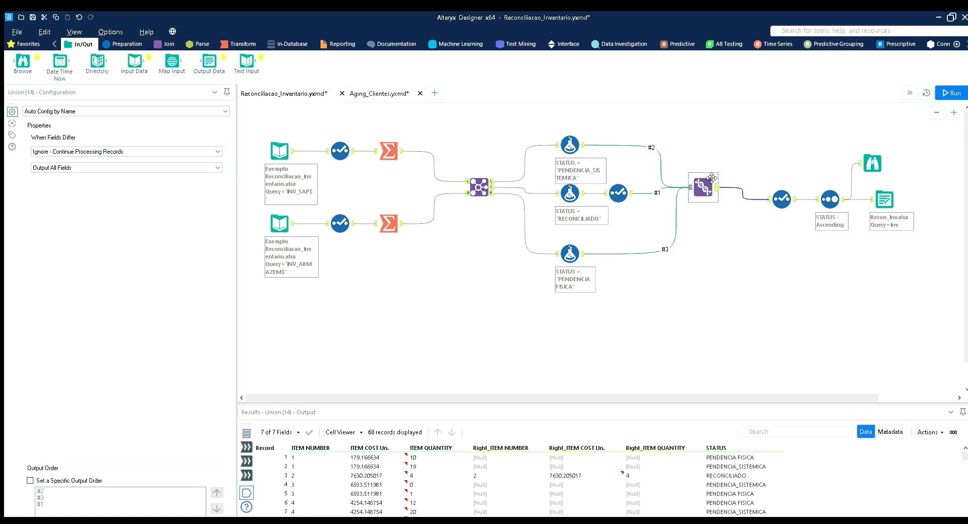
left_click(167, 44)
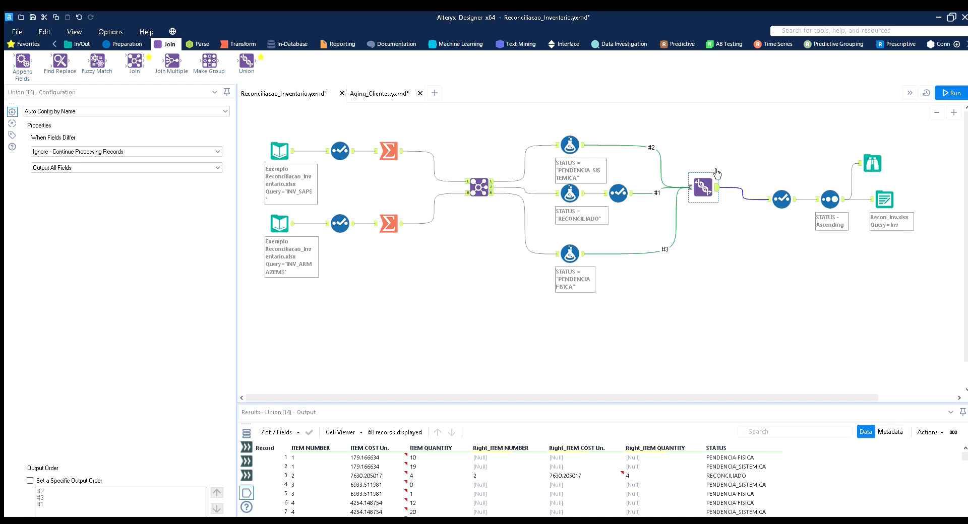
Move the Select tool that follows the Union beside it and compare its fields with the Join tool's field list
left_click(780, 185)
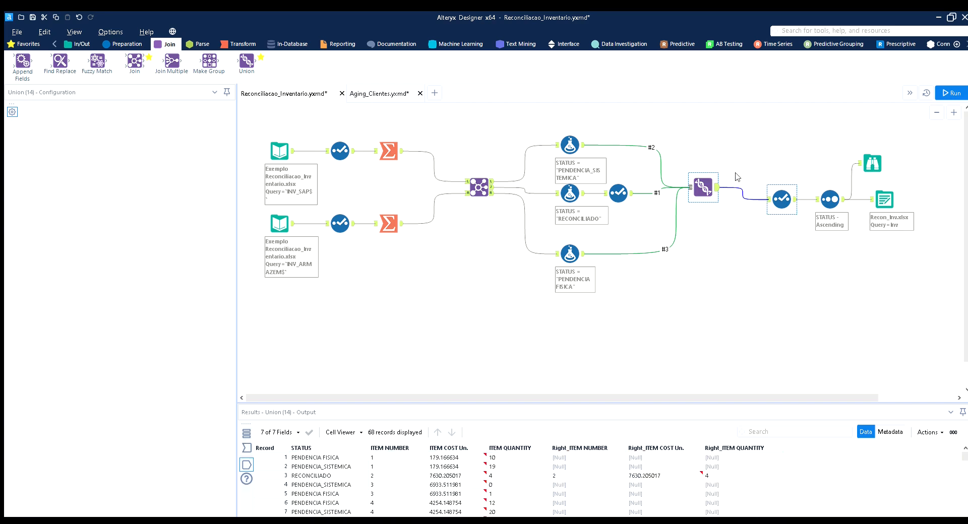
left_click_drag(780, 185, 737, 173)
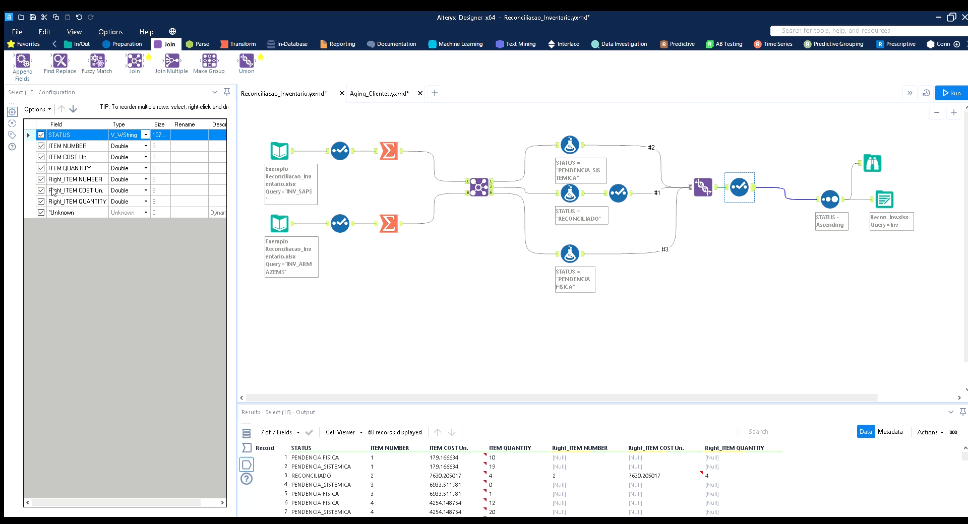
left_click(476, 182)
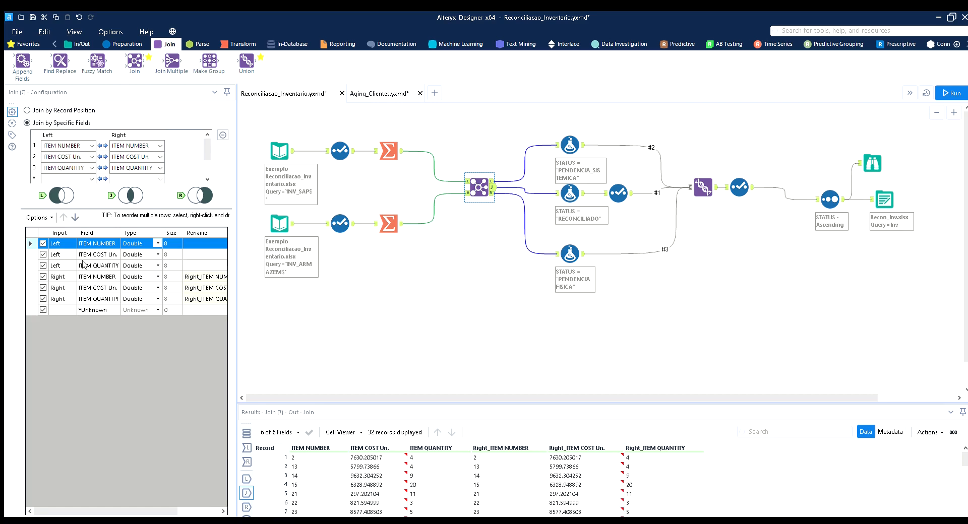
Check the fields in the Select tools before and after the Union, and move the Sort tool beside the last Select
left_click(738, 186)
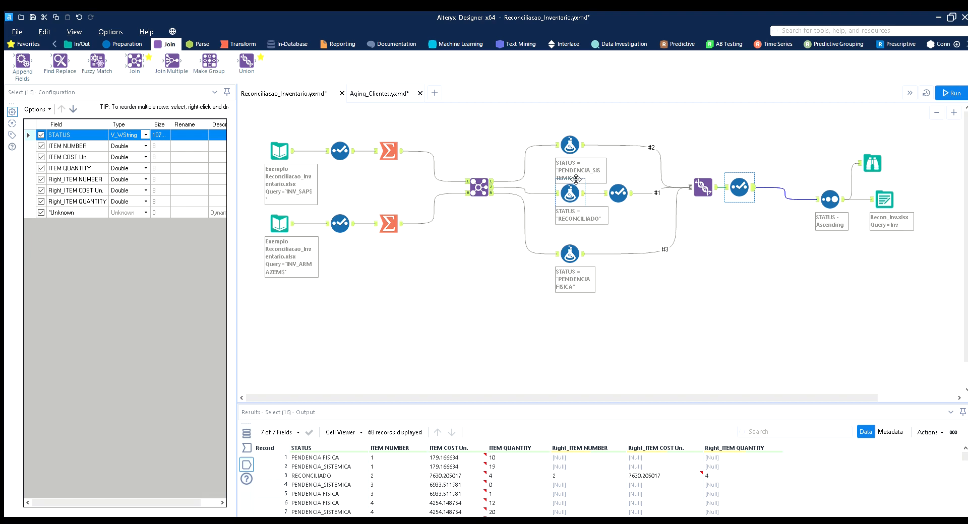
left_click(625, 189)
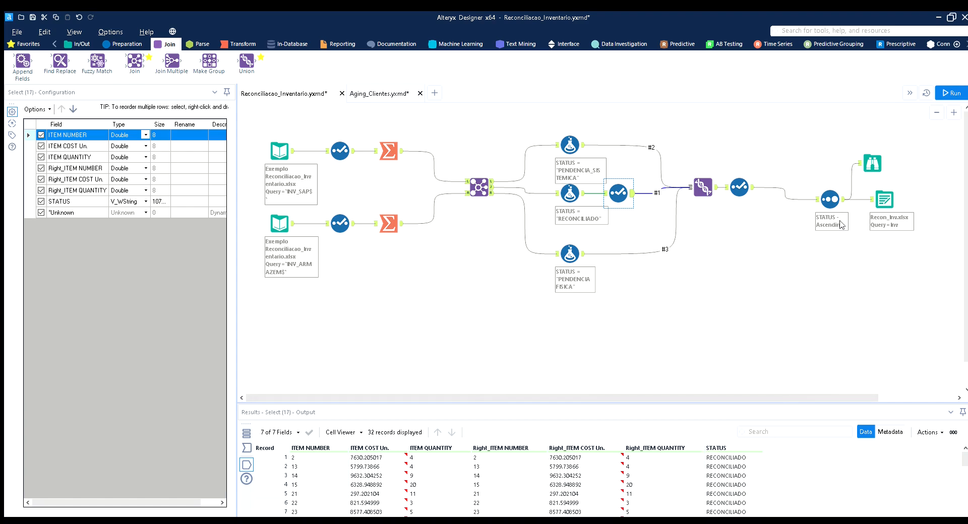
left_click(831, 197)
left_click_drag(834, 192, 779, 180)
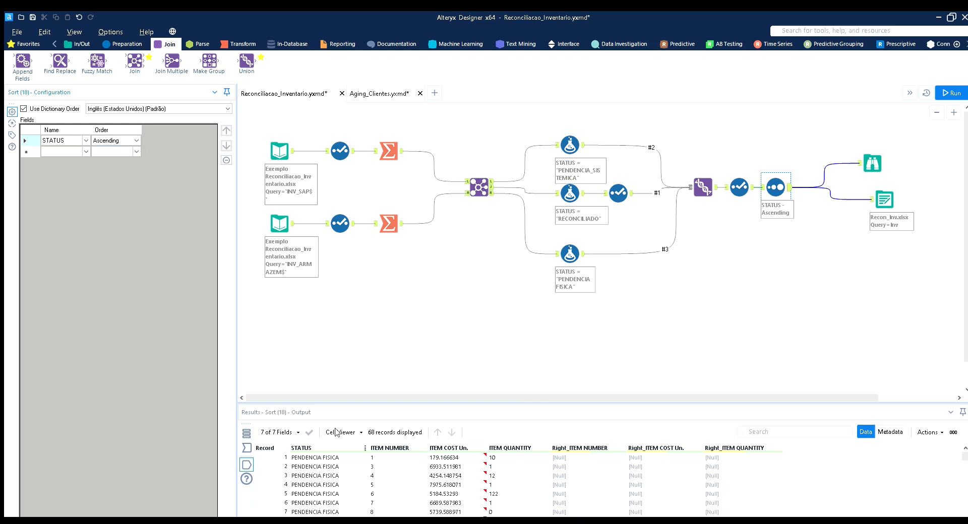
Compare the record order by STATUS in the Sort tool's output with the output of the Select tool before it
scroll(318, 444, "down", 4)
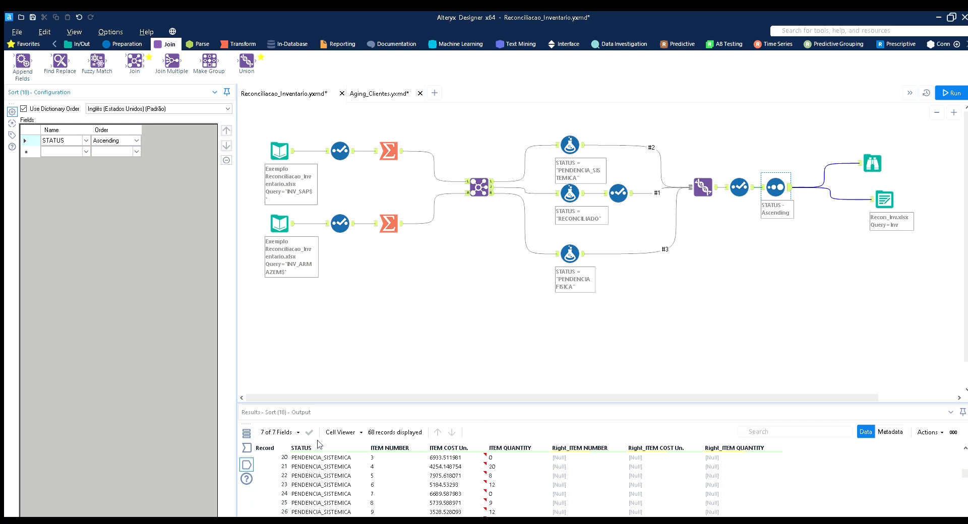
scroll(318, 443, "up", 4)
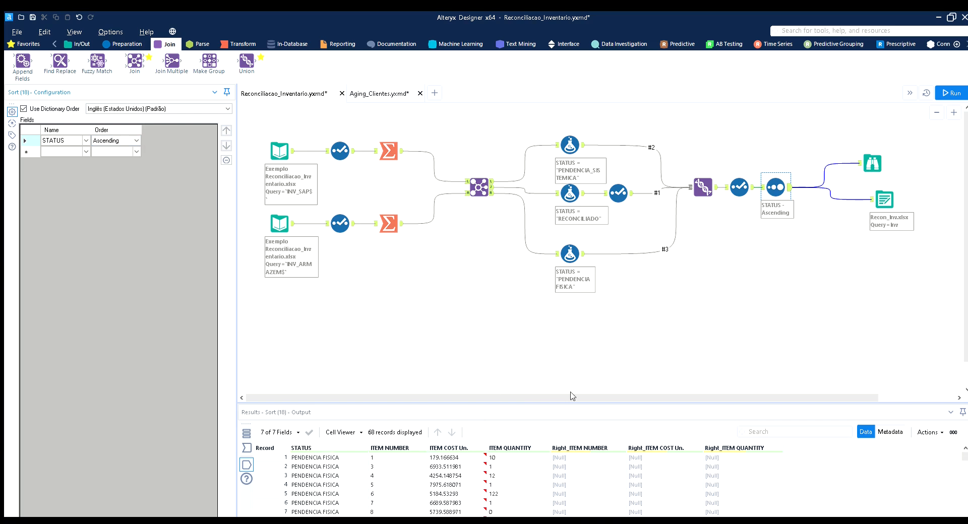
left_click(752, 176)
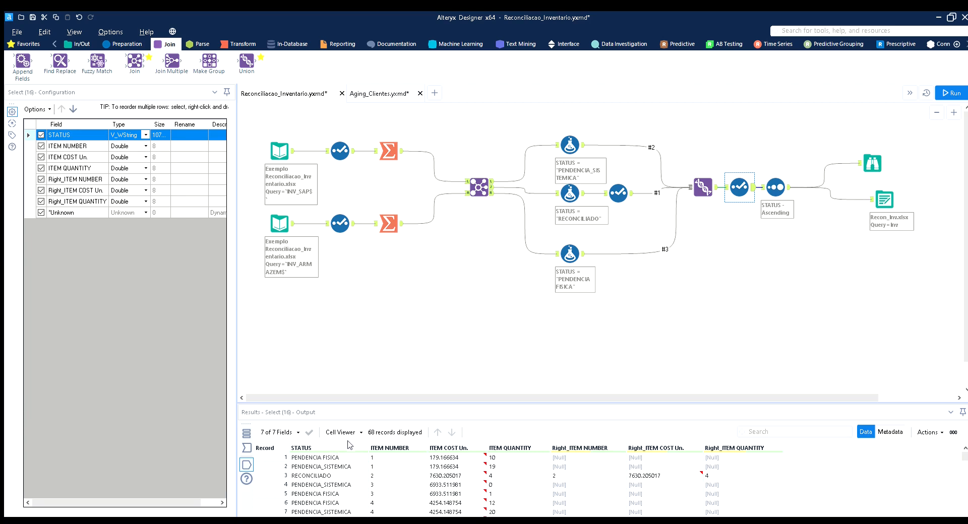
scroll(335, 461, "down", 8)
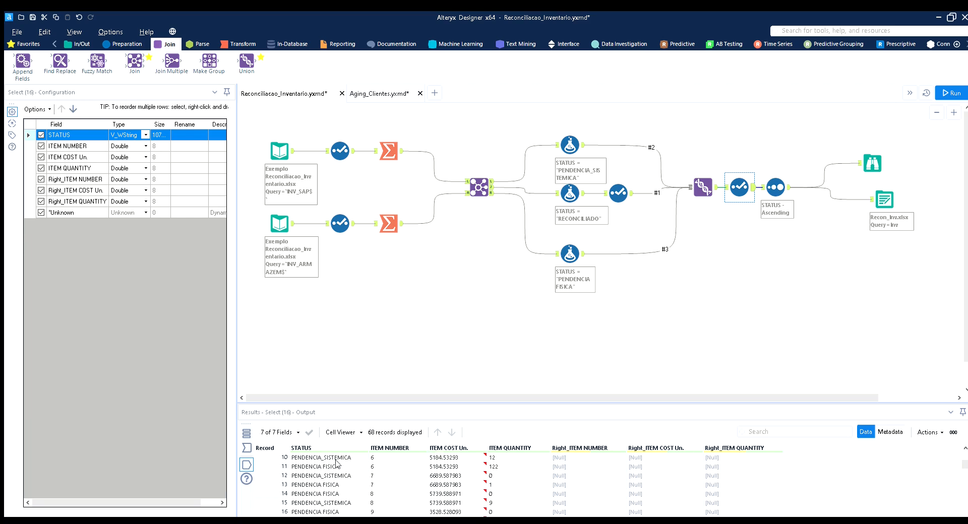
scroll(338, 463, "down", 1)
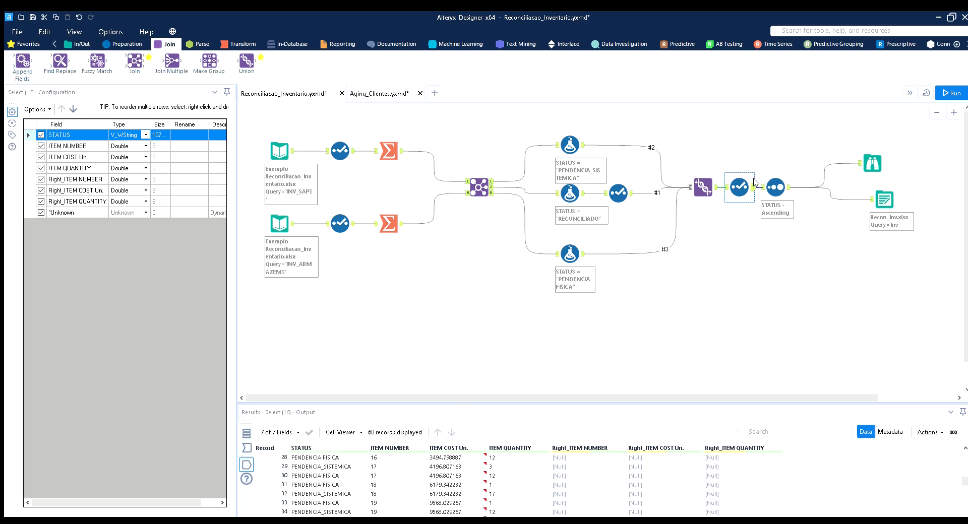
left_click(788, 177)
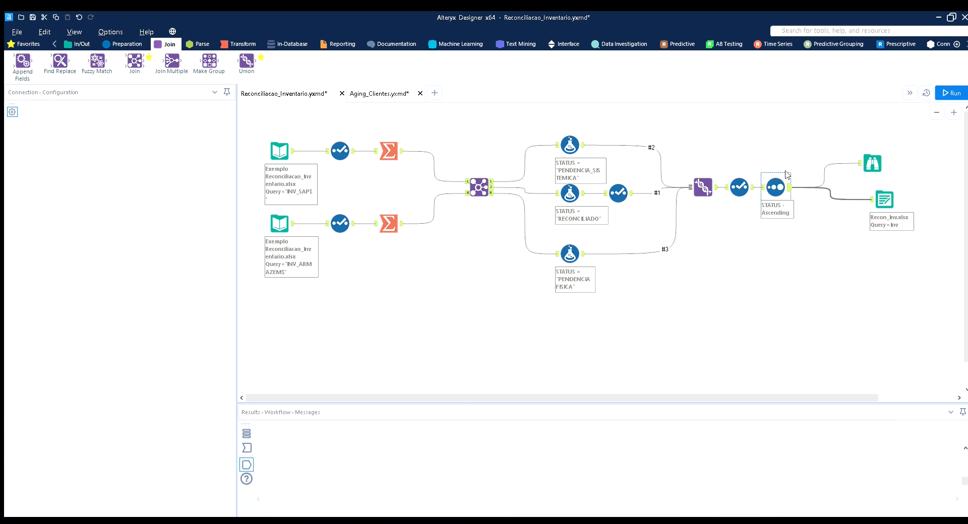
scroll(341, 469, "up", 6)
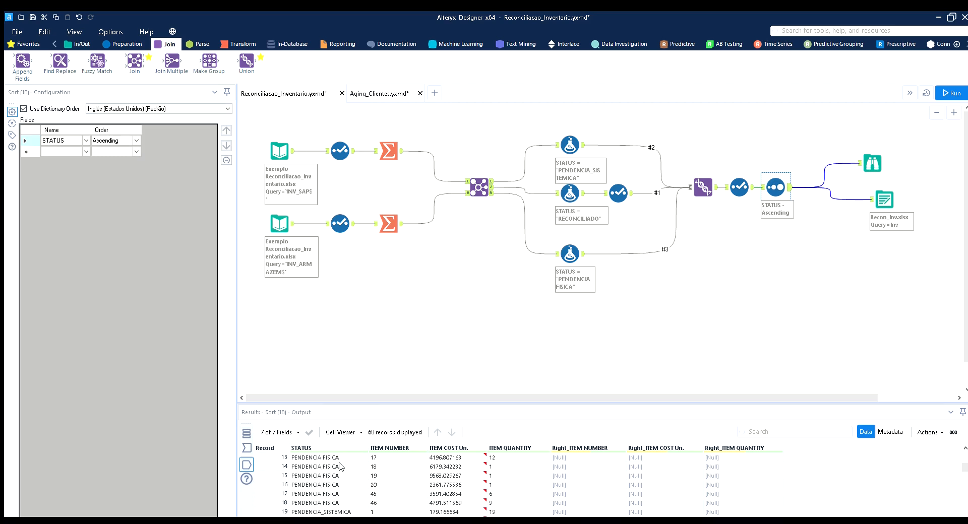
scroll(339, 465, "down", 14)
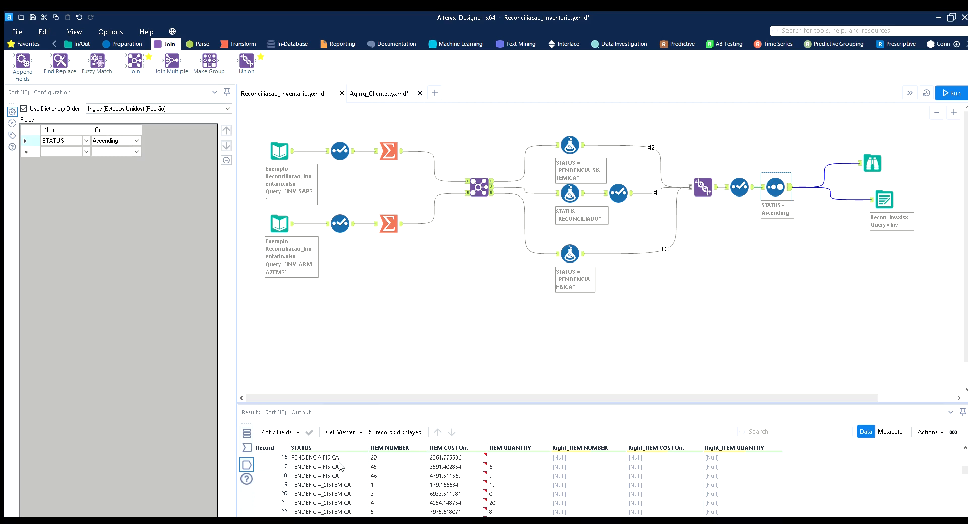
scroll(341, 466, "down", 3)
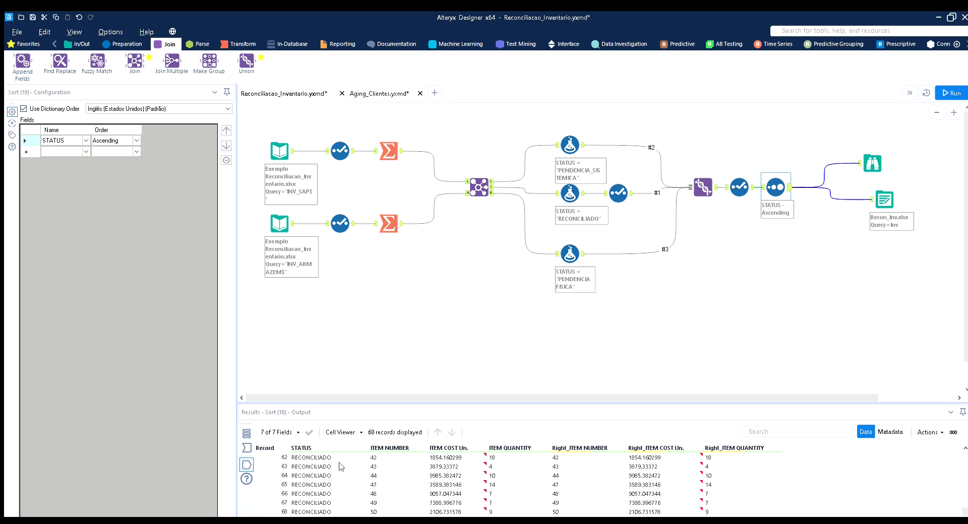
Move the Recon_Inv.xlsx Output Data tool beside the Sort tool
left_click(884, 198)
left_click_drag(885, 191, 836, 179)
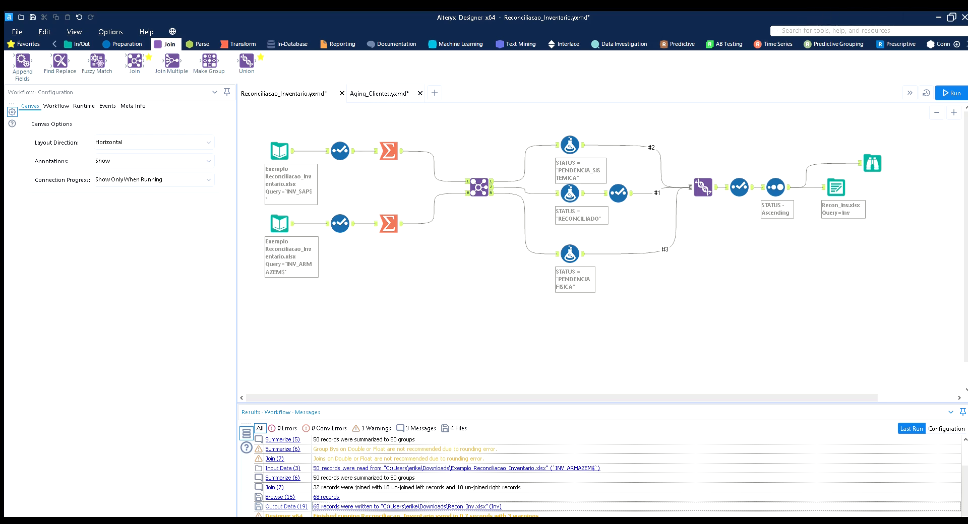
left_click(479, 269)
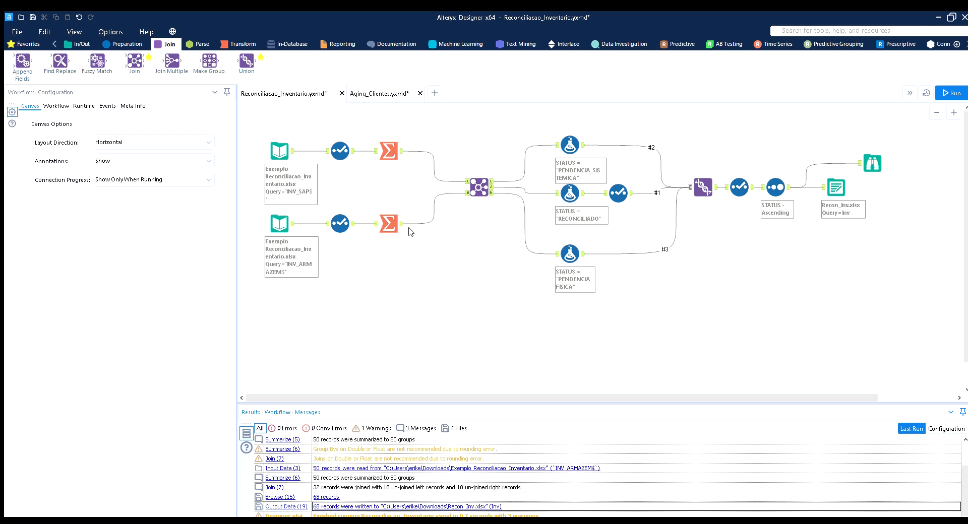
Examine the source file path and connection setting of the Input Data tool that reads the INV_SAP$ sheet
left_click(268, 151)
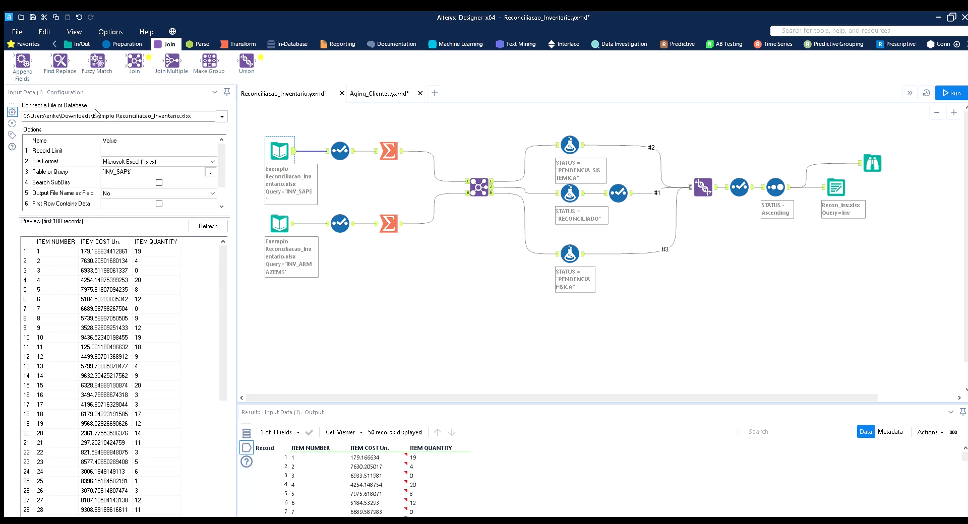
left_click_drag(93, 116, 195, 102)
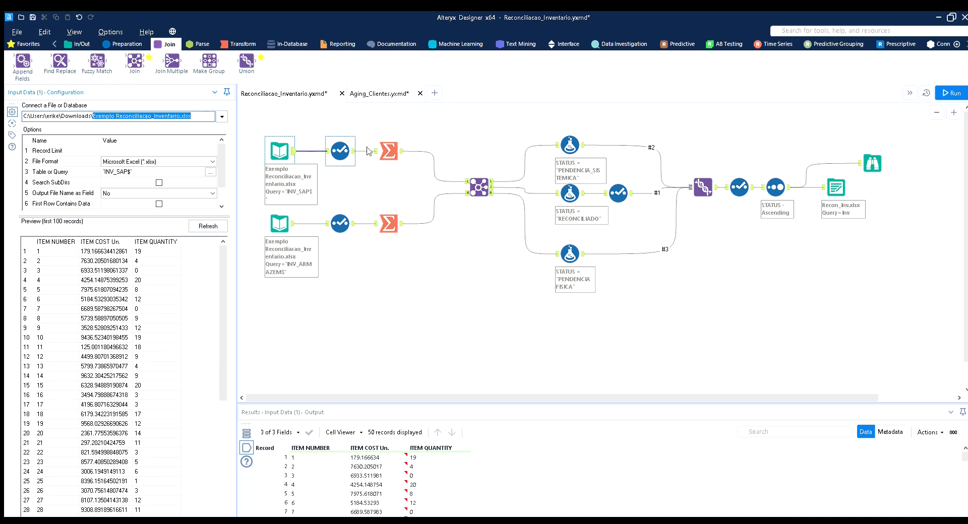
left_click(279, 141)
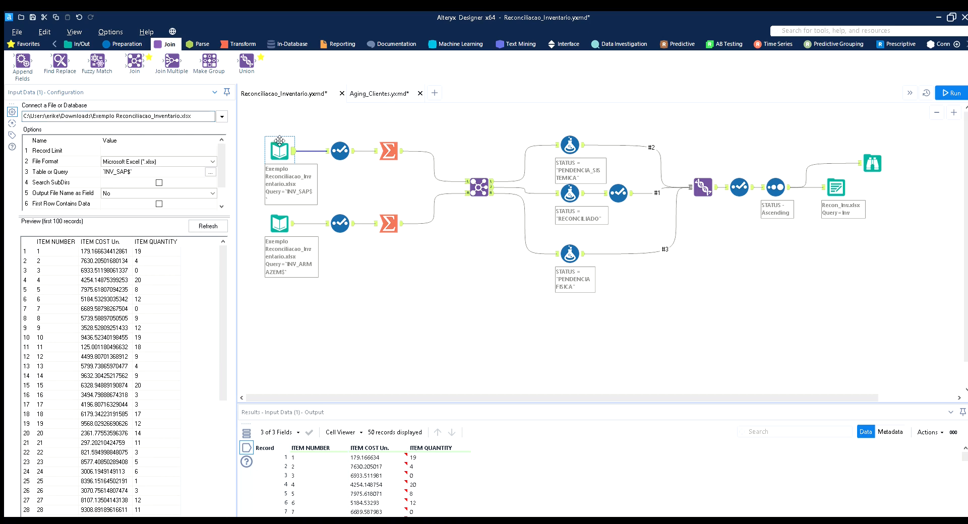
left_click(220, 115)
Highlight the processing tools between the inputs and the output of the inventory workflow, and select its Browse tool
left_click_drag(320, 114, 764, 319)
left_click_drag(864, 311, 739, 130)
left_click_drag(795, 326, 329, 94)
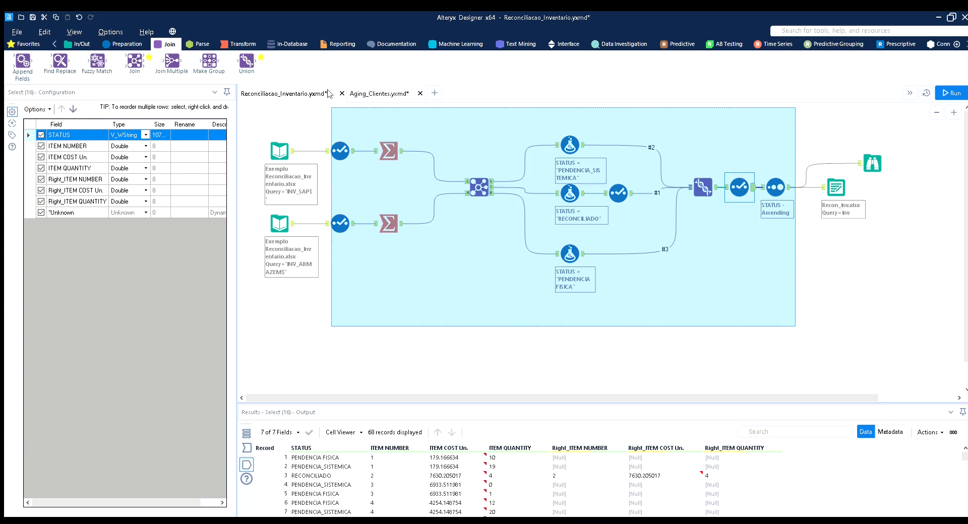
left_click_drag(329, 94, 330, 95)
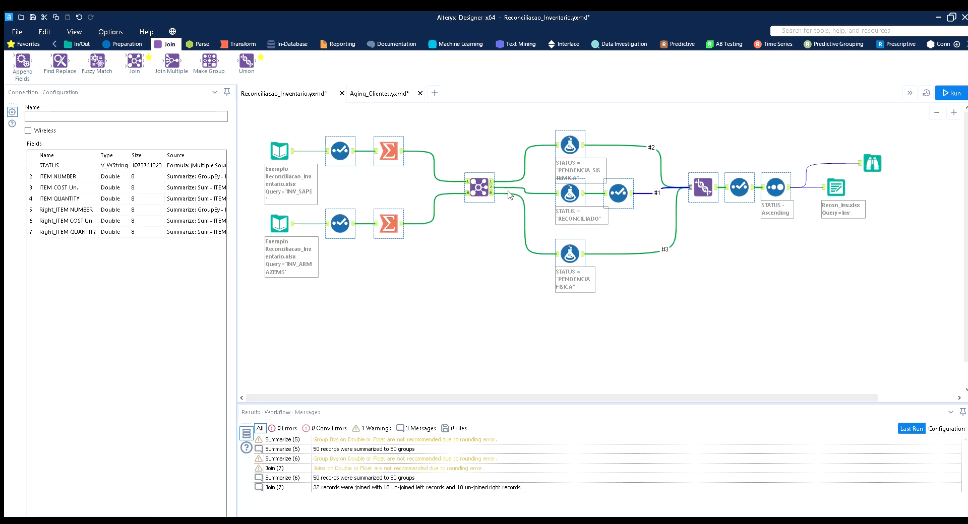
left_click(873, 160, "ctrl")
left_click(872, 161)
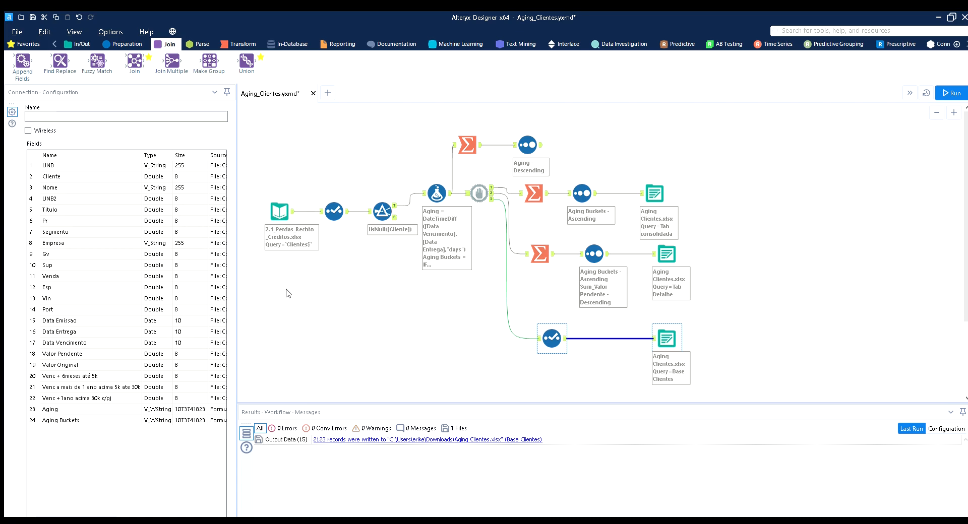
Review the source file path of the Aging_Clientes workflow's Input Data tool and show the In/Out tool category
left_click(278, 217)
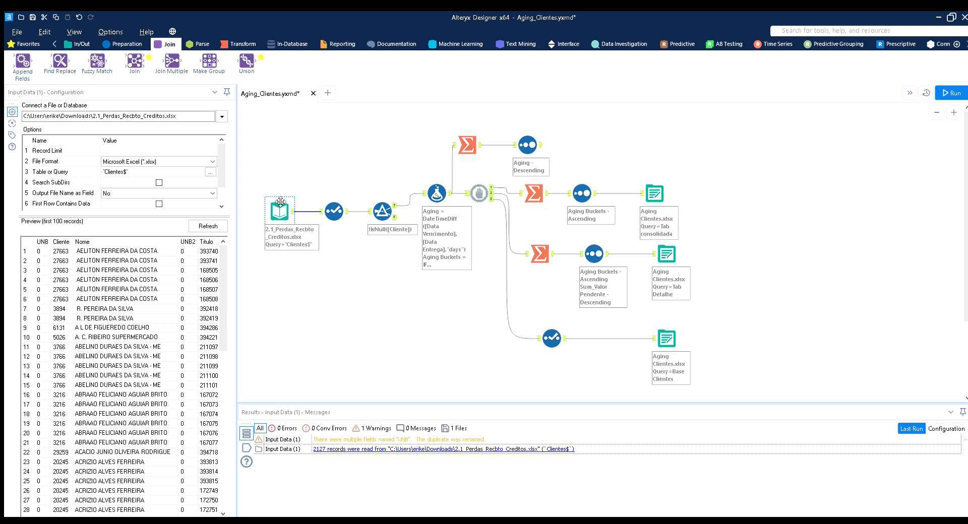
left_click(80, 44)
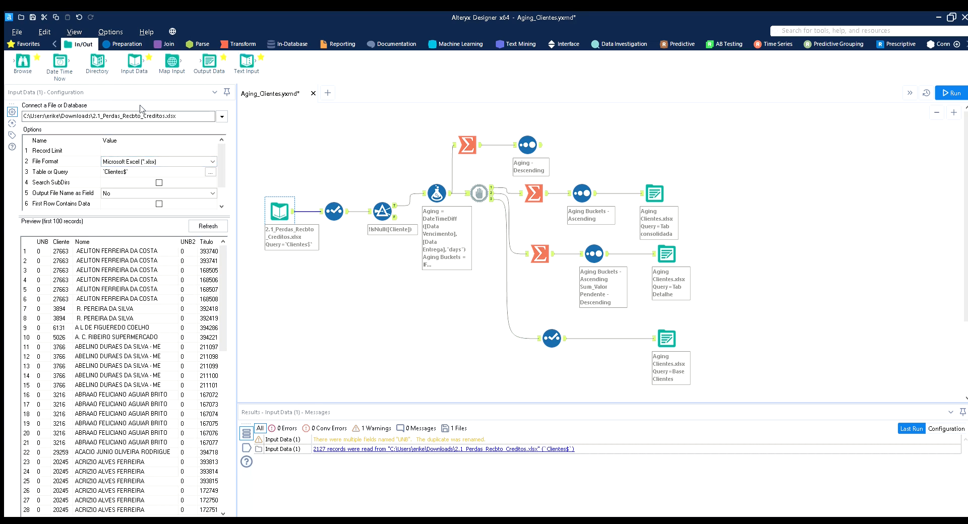
left_click(179, 101)
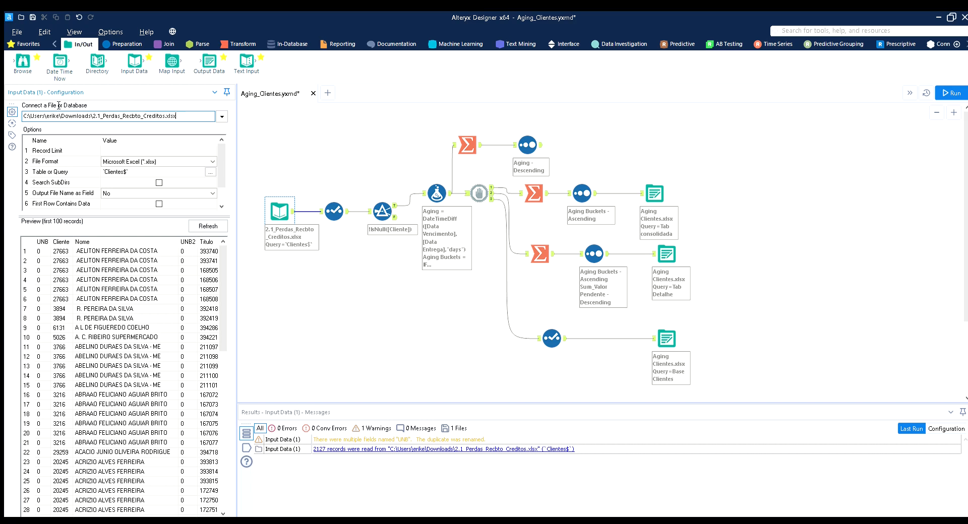
left_click_drag(177, 116, 19, 110)
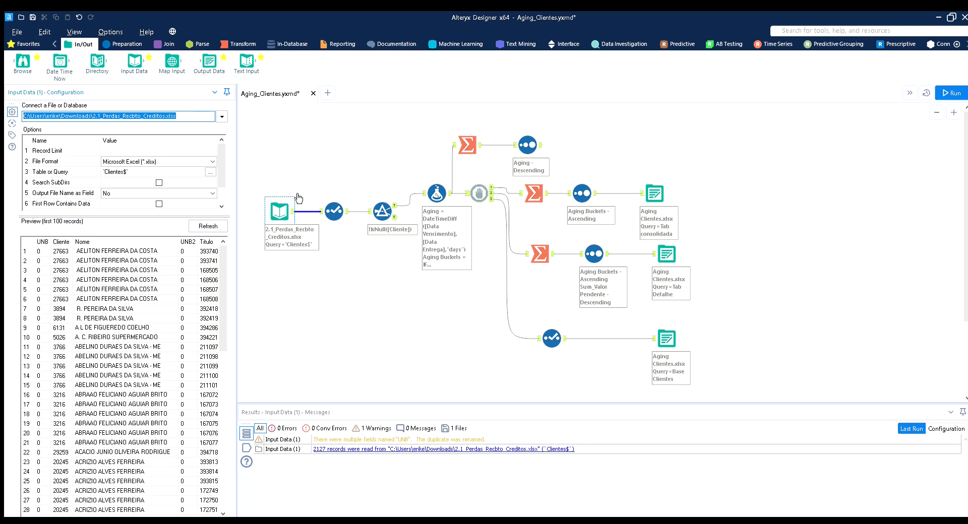
left_click(321, 242)
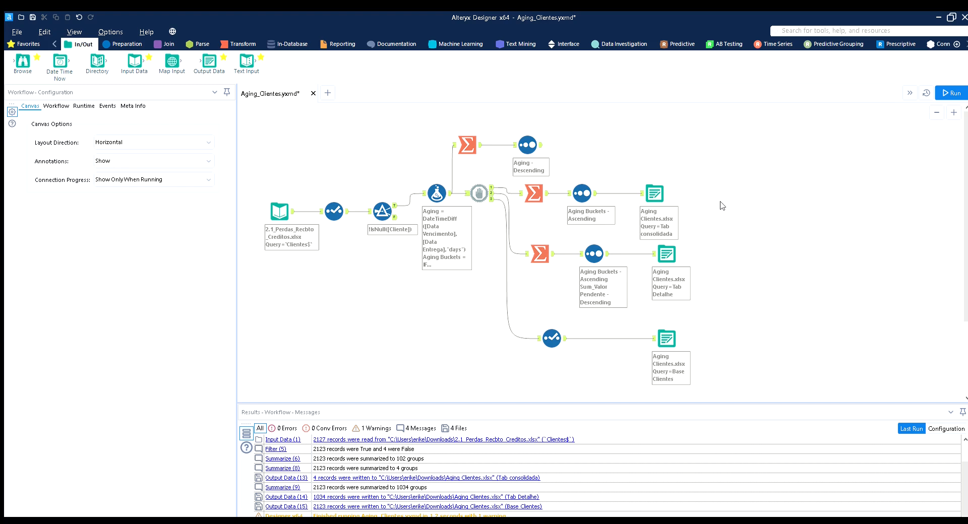
Select the Aging_Clientes Input Data tool, and highlight all the processing tools between it and the three Output Data tools
left_click(279, 200)
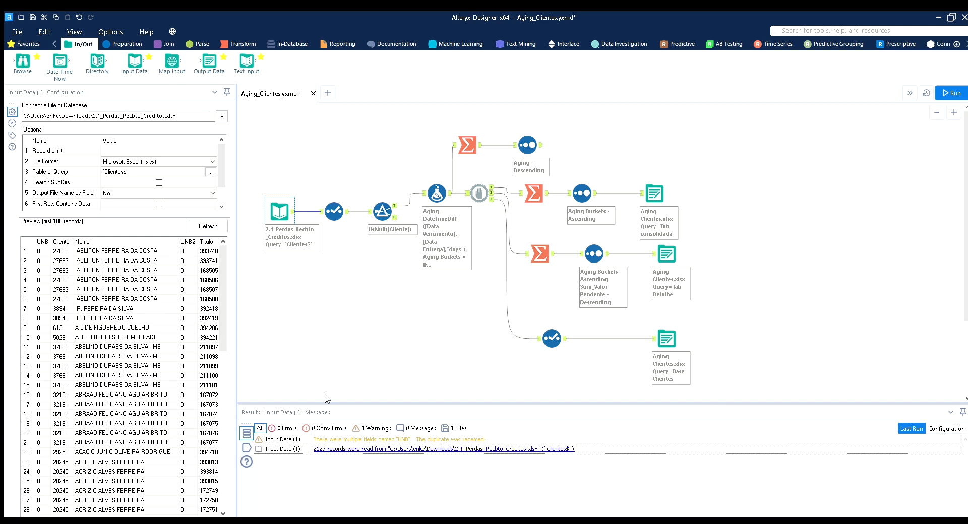
left_click_drag(313, 114, 623, 264)
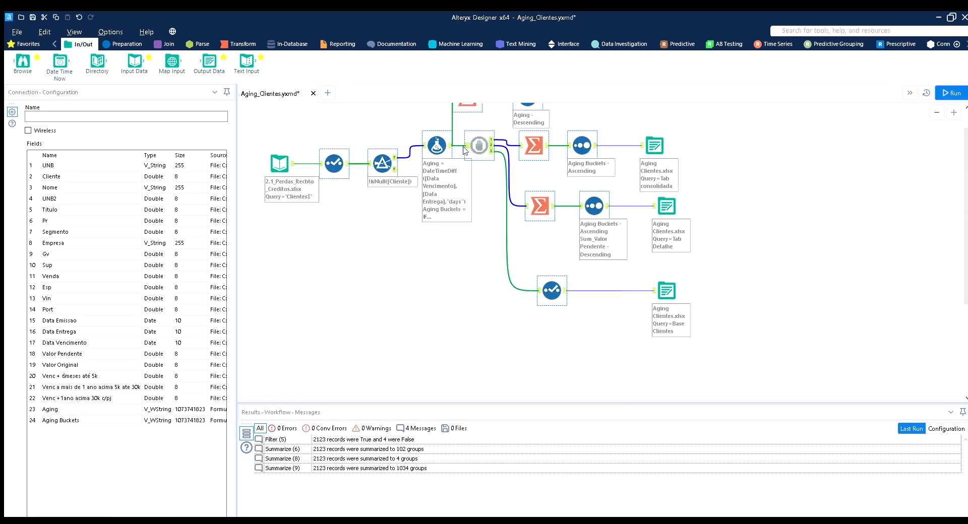
scroll(357, 126, "up", 2)
left_click_drag(319, 121, 617, 350)
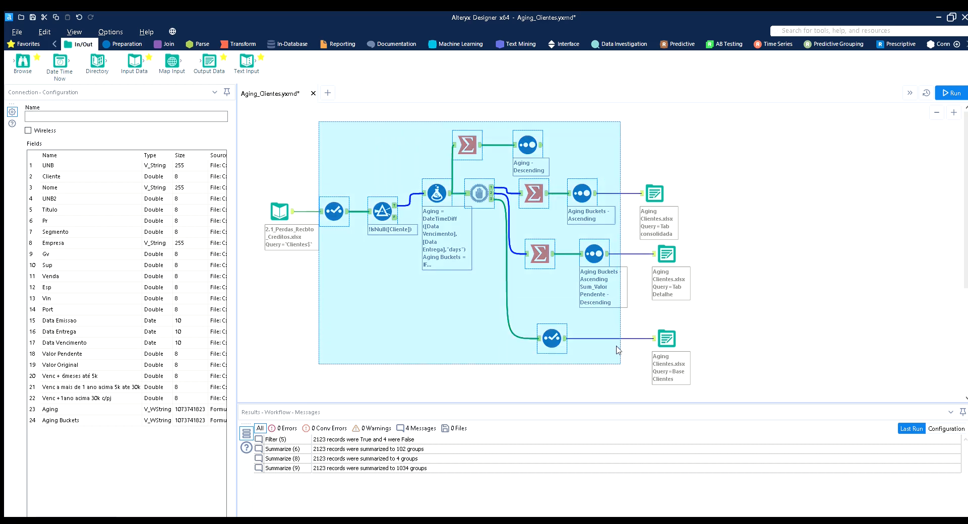
left_click_drag(618, 350, 619, 350)
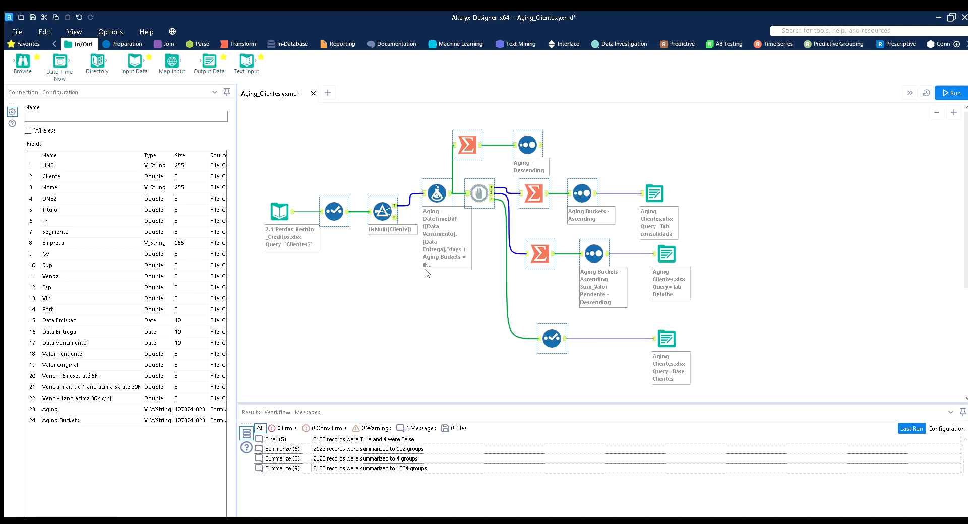
Examine the customer records from the Input Data tool across all columns, including the date, Valor Pendente and Valor Original fields
left_click(383, 266)
left_click(335, 200)
left_click(292, 200)
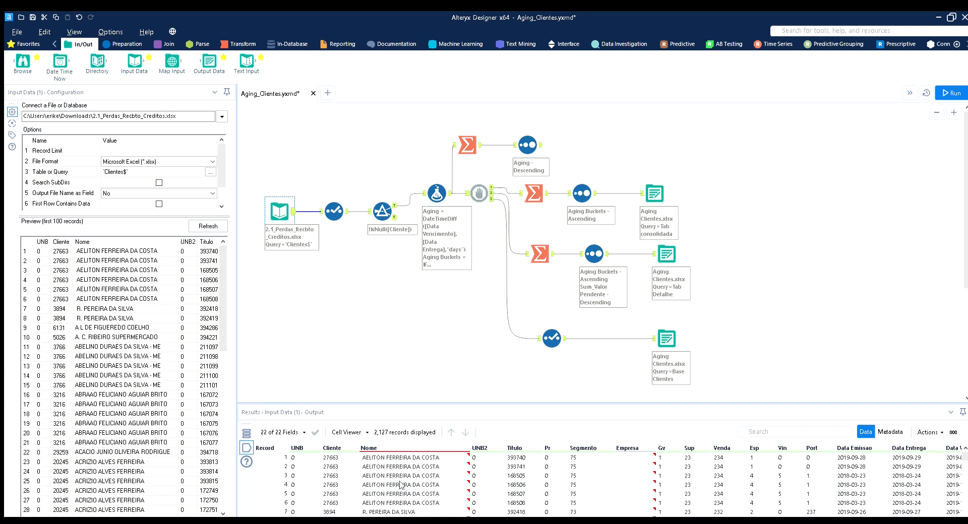
left_click(615, 519)
scroll(656, 514, "right", 6)
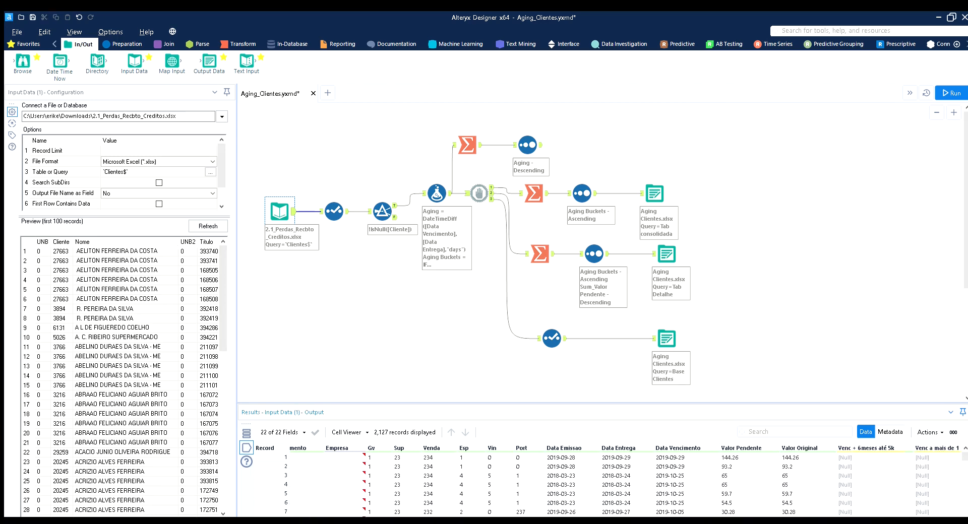
scroll(624, 481, "right", 5)
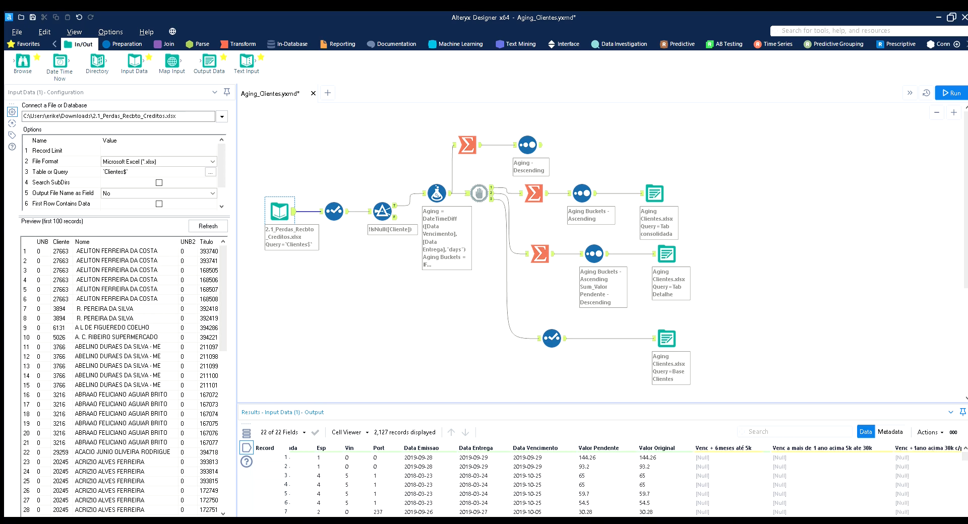
scroll(691, 485, "left", 9)
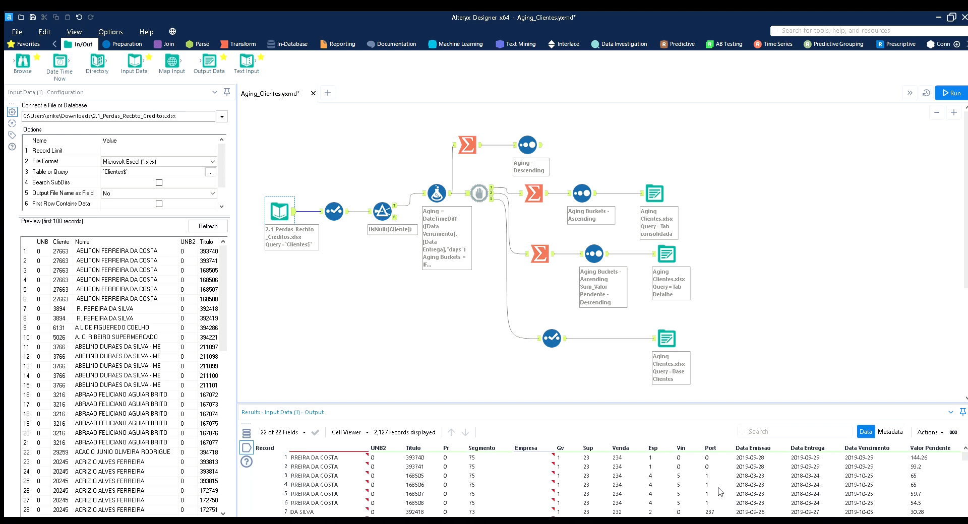
scroll(691, 485, "left", 2)
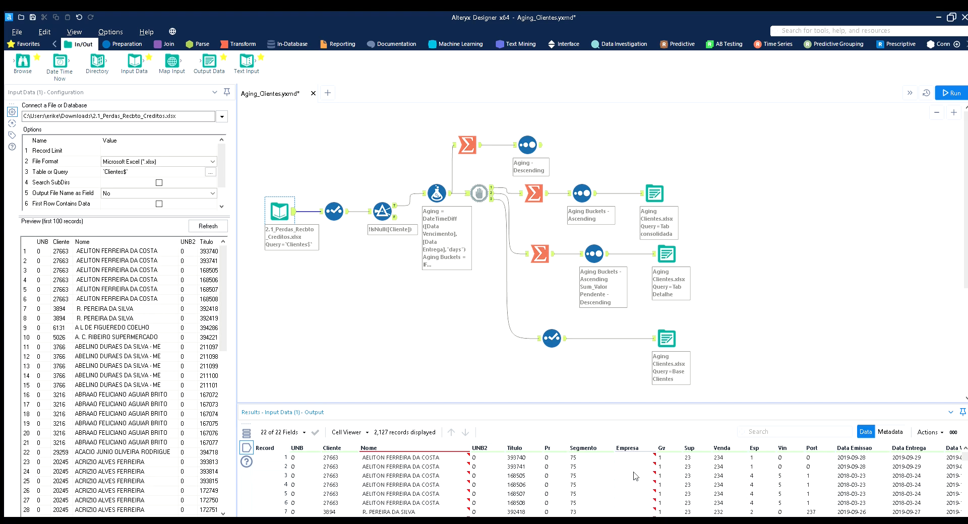
scroll(654, 486, "right", 4)
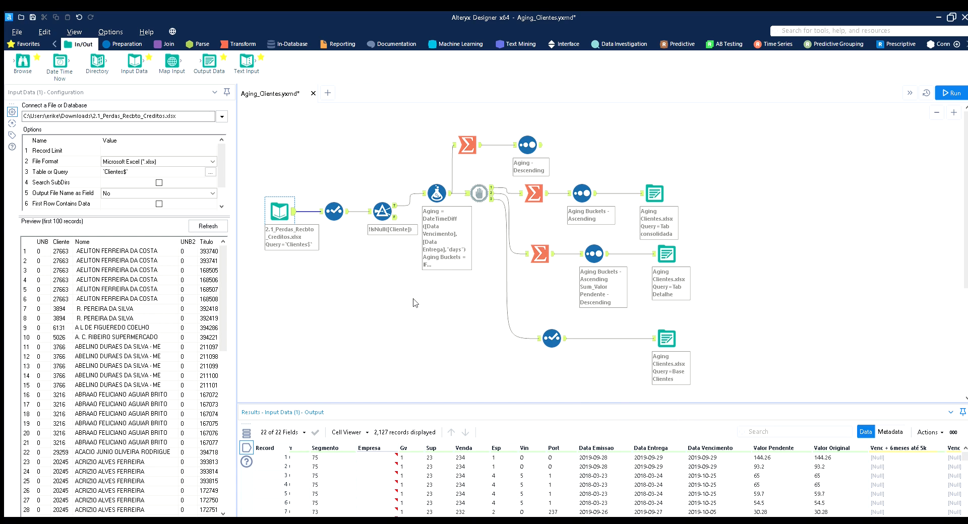
Inspect the Select tool's field list and the Filter tool's configuration, and show the Preparation tool category
left_click(333, 213)
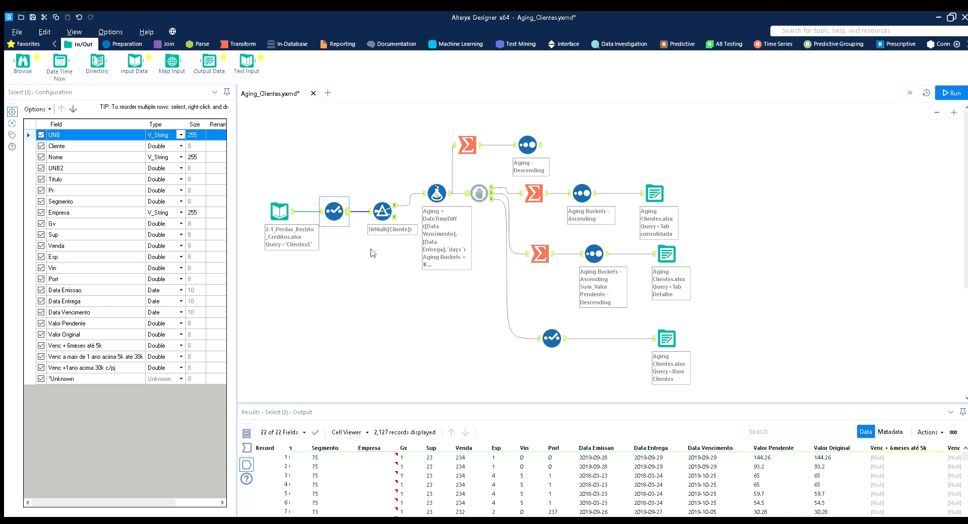
left_click(386, 204)
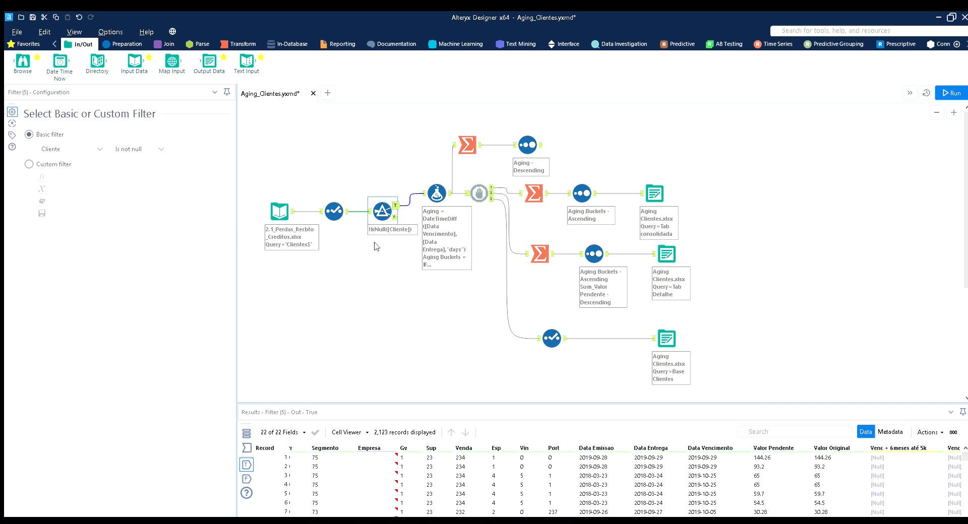
left_click(136, 44)
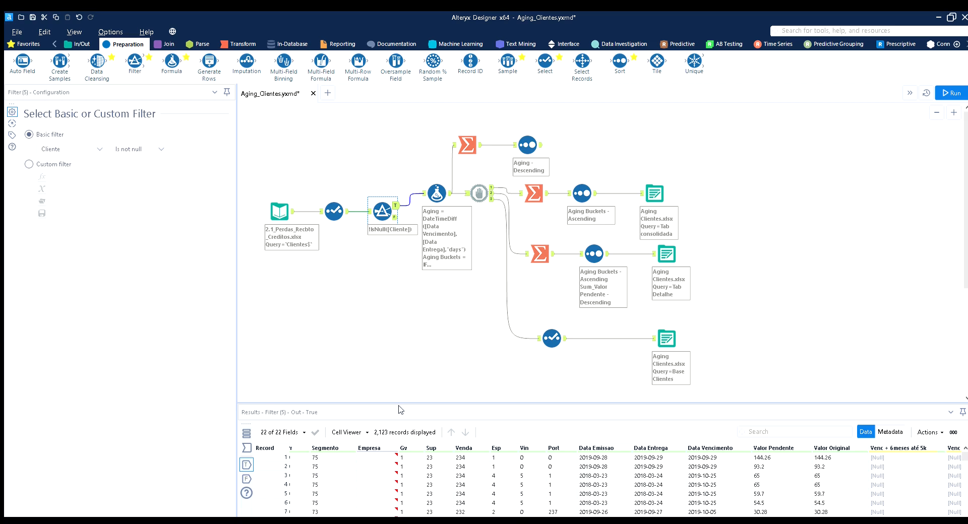
Review the Filter's output from its first columns and the field and operator options of its basic condition, leaving Is not null in place
scroll(478, 509, "left", 5)
scroll(347, 512, "left", 2)
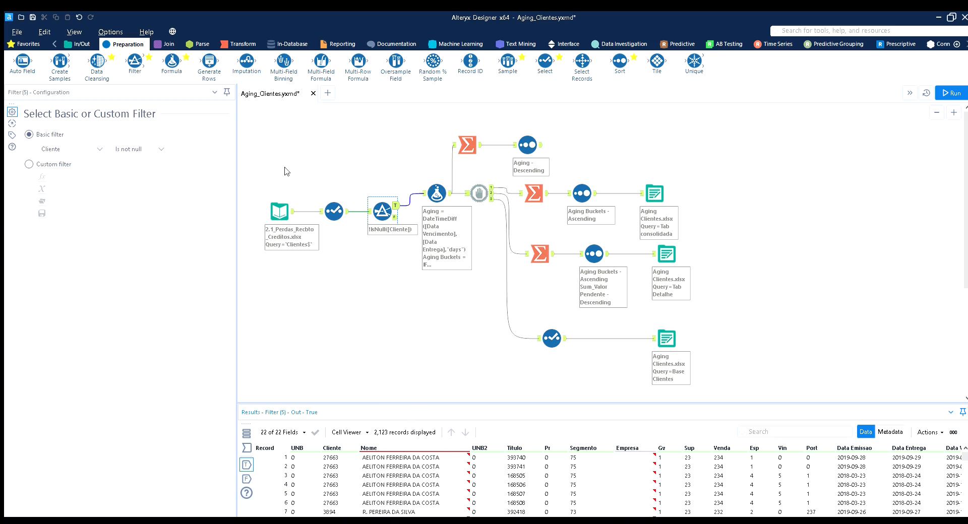
left_click(90, 146)
left_click(90, 134)
left_click(154, 149)
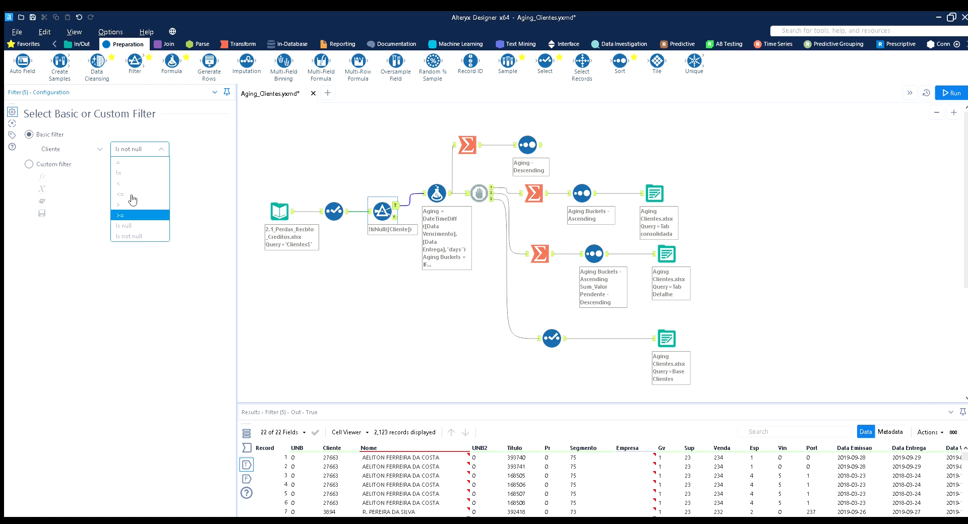
key("Escape")
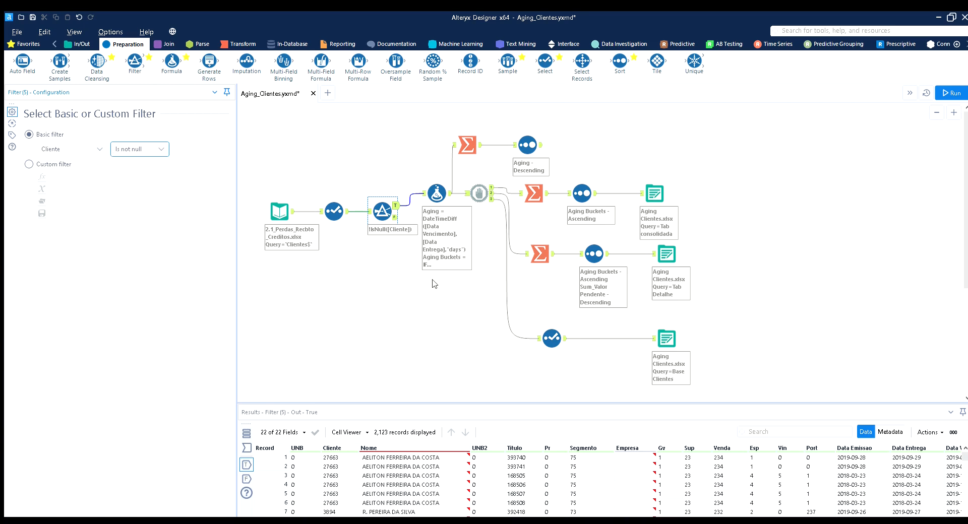
Expand the Formula tool's Aging Buckets expression, and move the Input Data, Select and Filter tools up toward the Formula tool's level
left_click(432, 192)
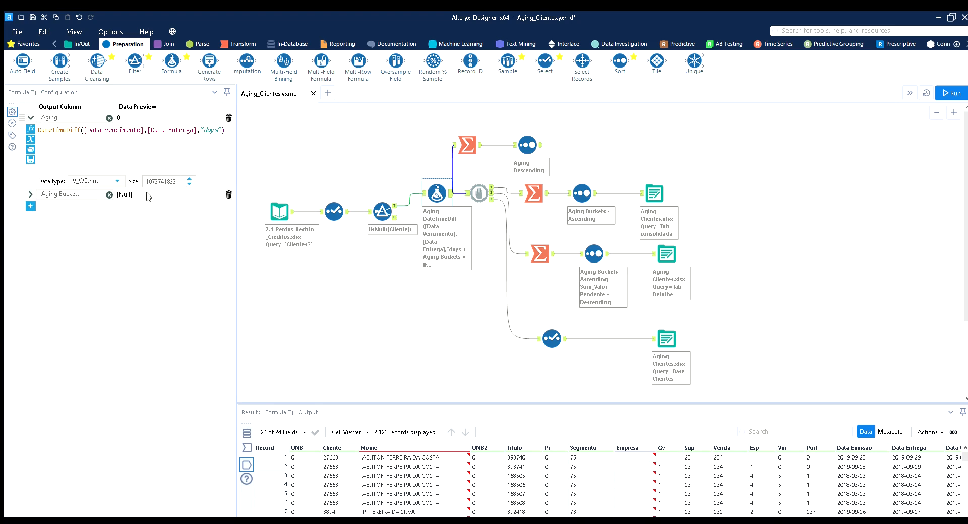
left_click(31, 194)
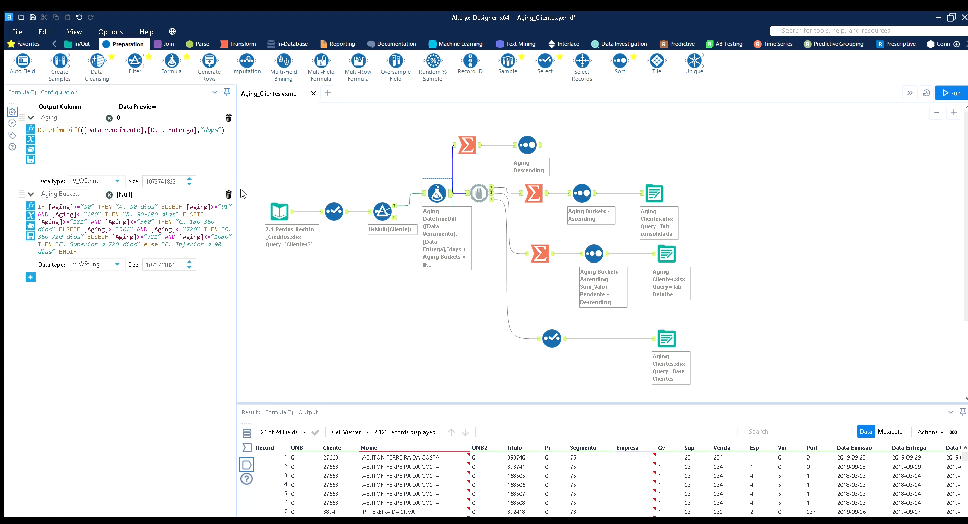
left_click_drag(383, 262, 268, 184)
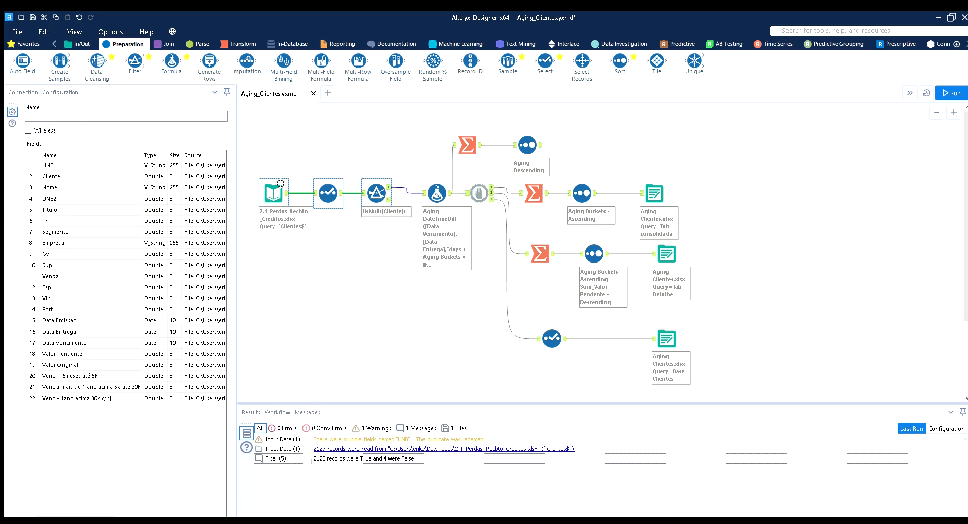
Review both Formula tool expressions and browse the DateTime functions available for the Aging column
left_click(437, 182)
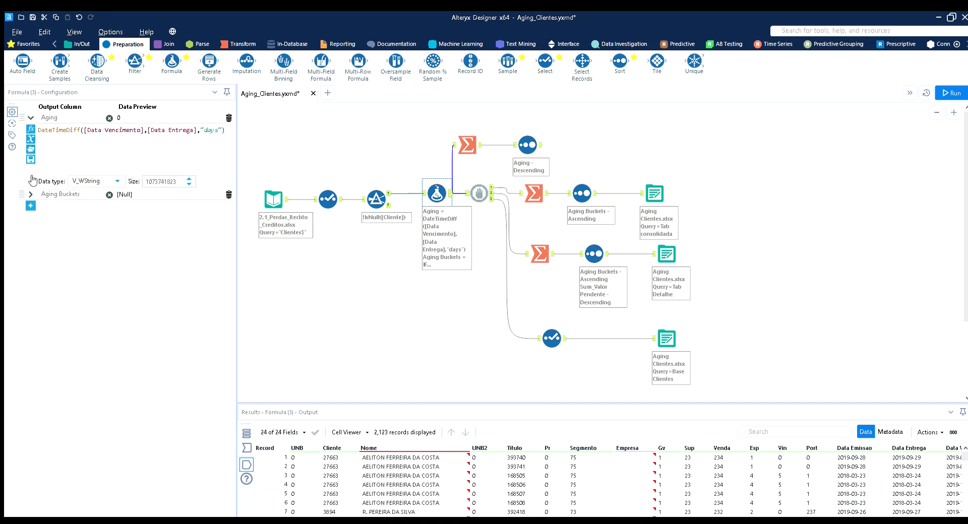
left_click(30, 194)
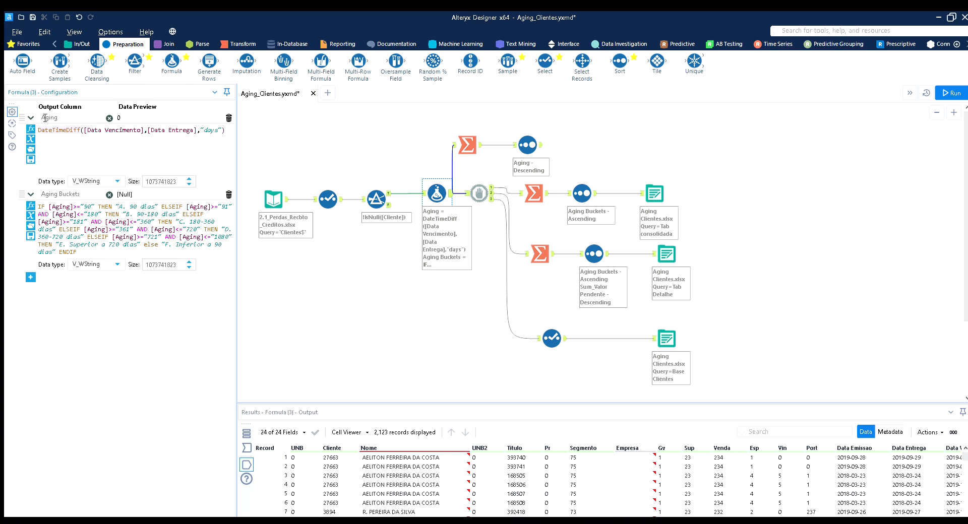
left_click(31, 129)
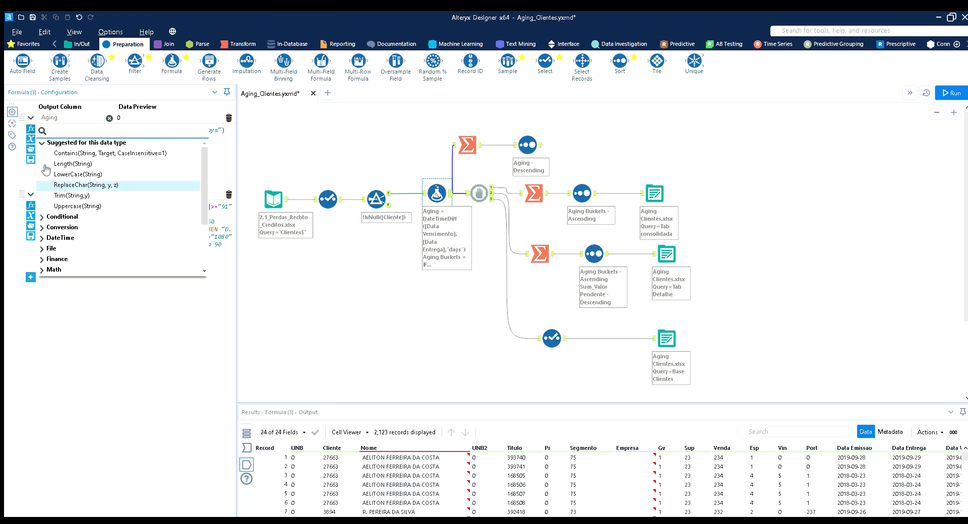
left_click(43, 237)
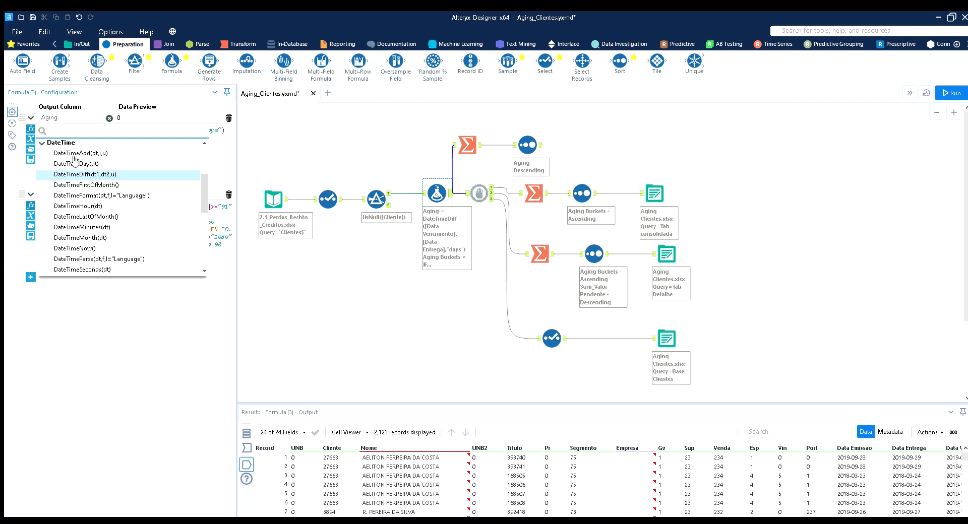
left_click(222, 142)
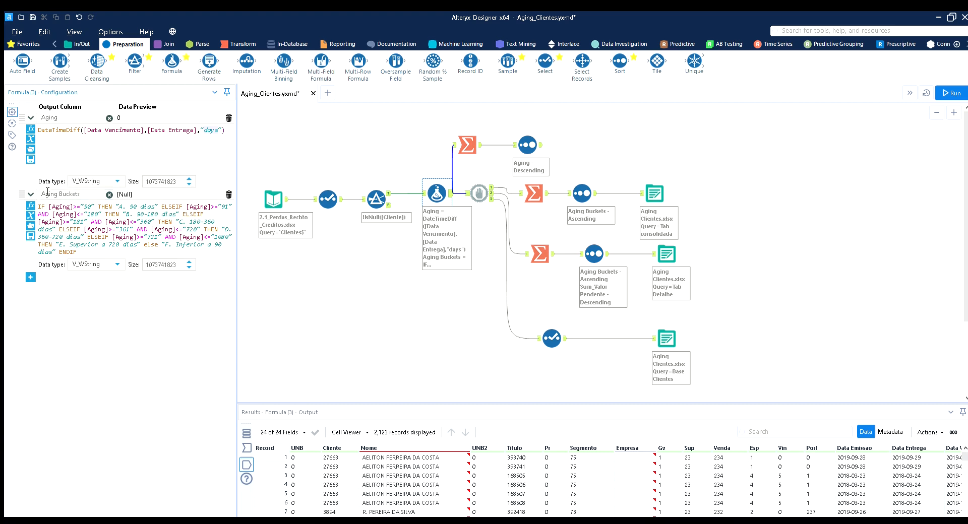
Highlight the Aging Buckets expression, and move the Summarize and Aging Sort tools so they sit above the Filter and Formula tools
left_click_drag(78, 252, 39, 194)
left_click(87, 205)
left_click_drag(510, 122, 417, 120)
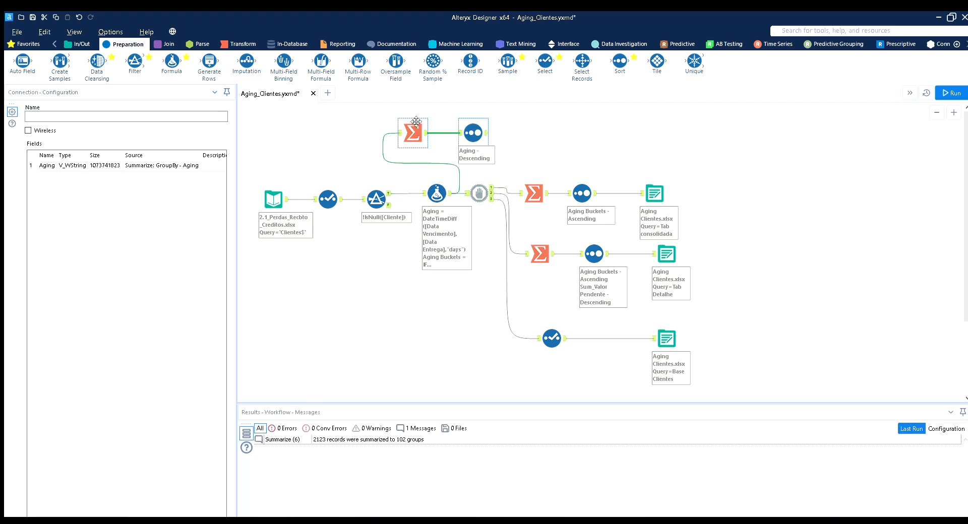
Examine the Aging values from the descending Sort tool, from the first record to the last
left_click(483, 122)
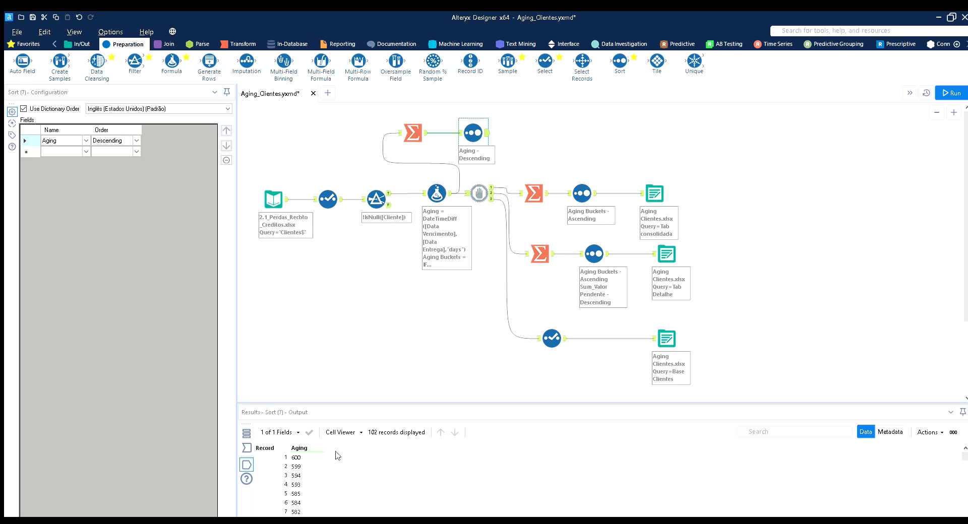
scroll(317, 455, "down", 3)
scroll(309, 455, "down", 20)
scroll(309, 454, "down", 5)
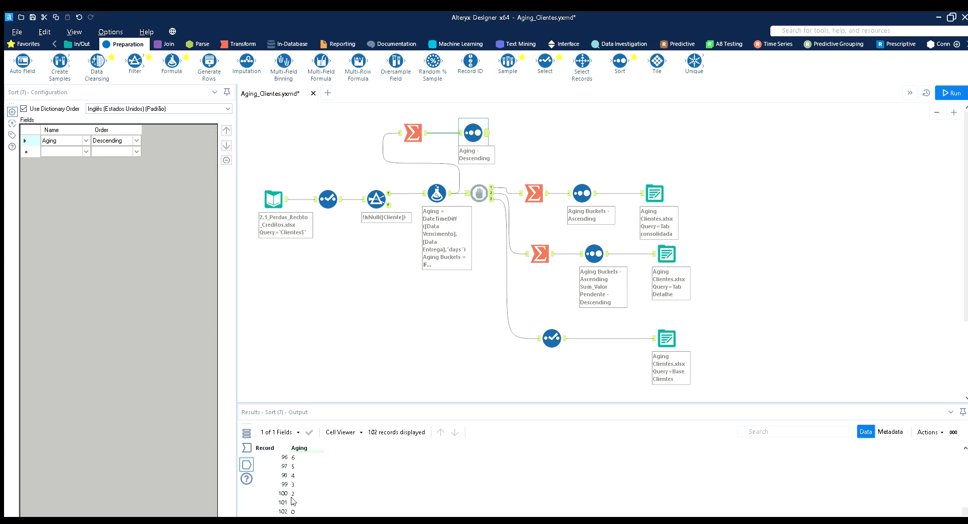
scroll(293, 498, "up", 20)
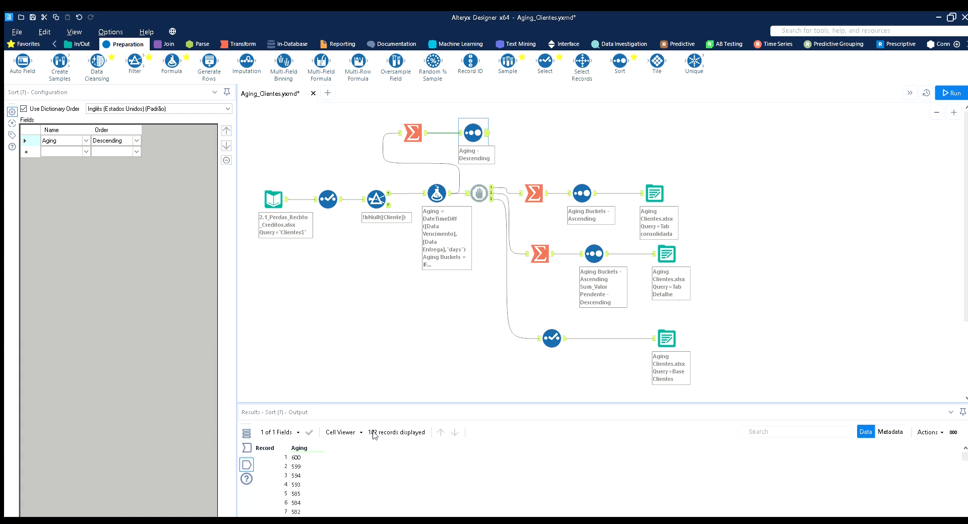
Compare the Formula tool's Aging Buckets expression with the Aging values listed by the descending Sort tool
left_click(436, 193)
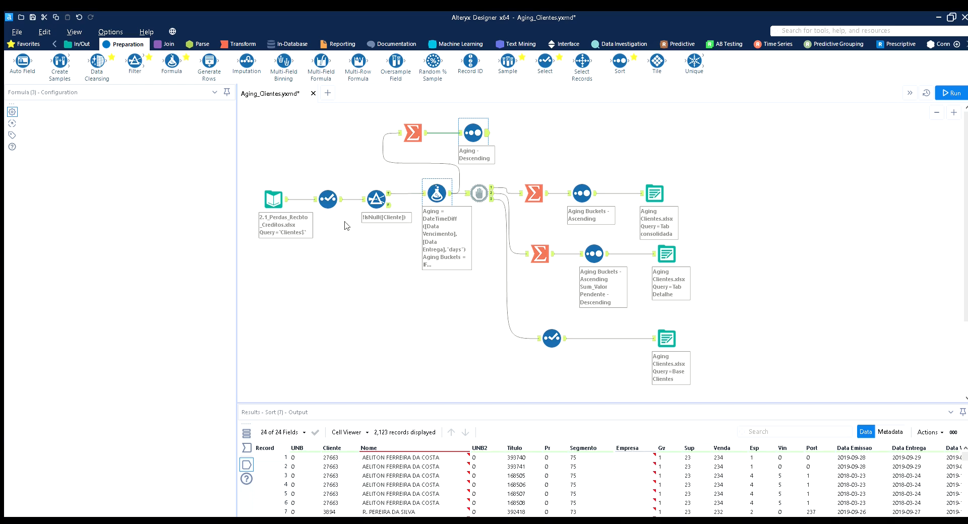
left_click(30, 194)
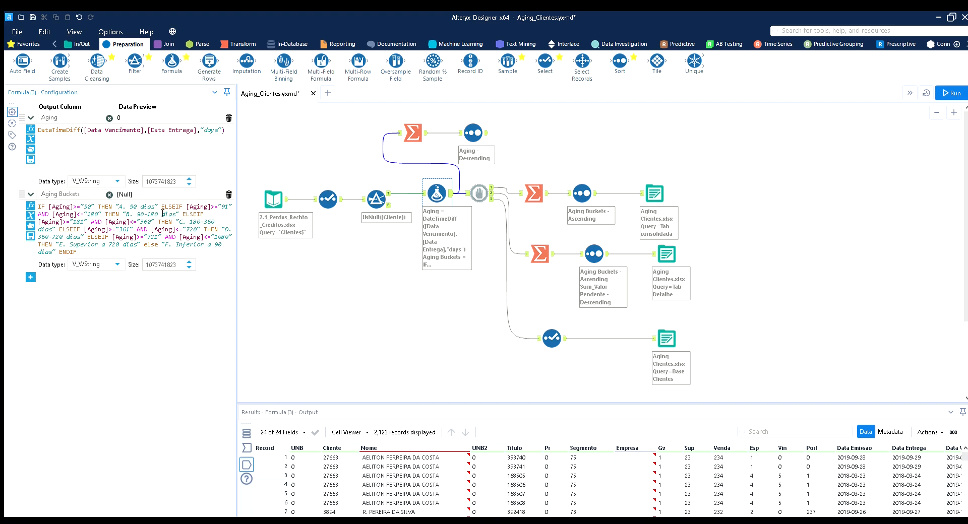
left_click(418, 120)
left_click(468, 128)
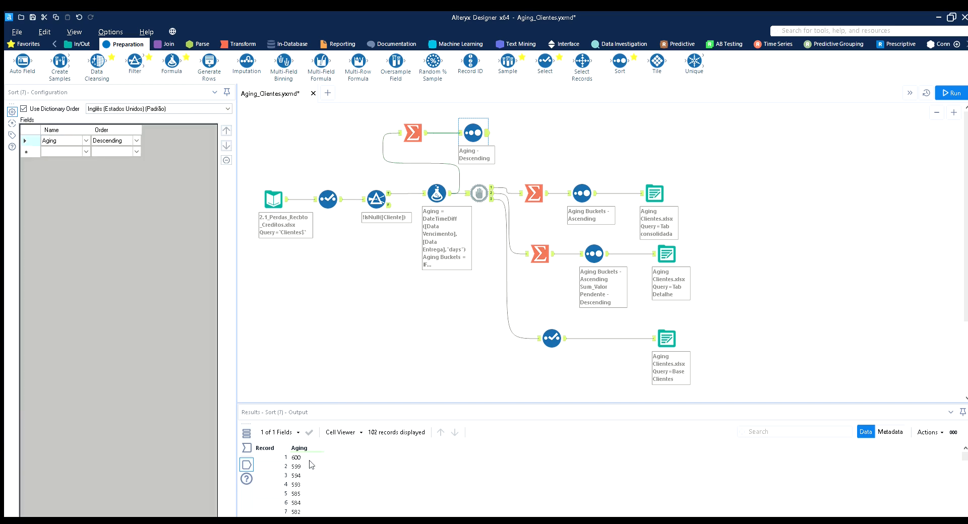
scroll(297, 454, "down", 9)
scroll(305, 452, "up", 3)
scroll(309, 450, "up", 6)
scroll(309, 449, "down", 10)
left_click(431, 196)
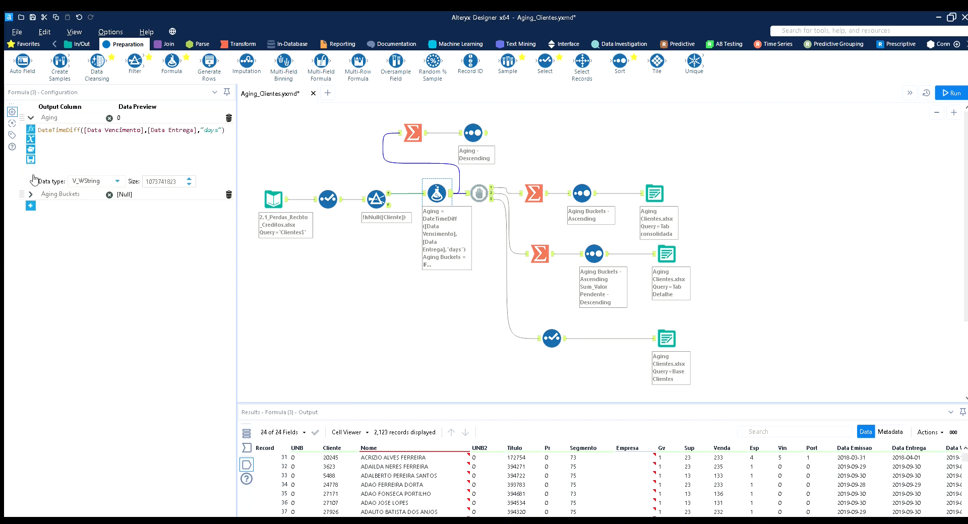
left_click(32, 195)
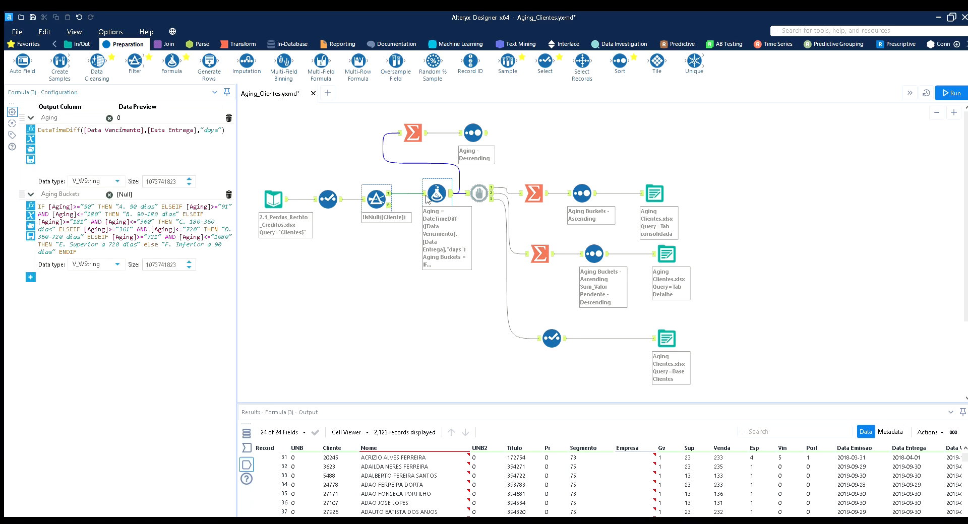
Move the Block Until Done tool and its three output branches farther from the Formula tool, and run the workflow
left_click_drag(781, 385, 539, 144)
key("ctrl+r")
left_click(520, 177)
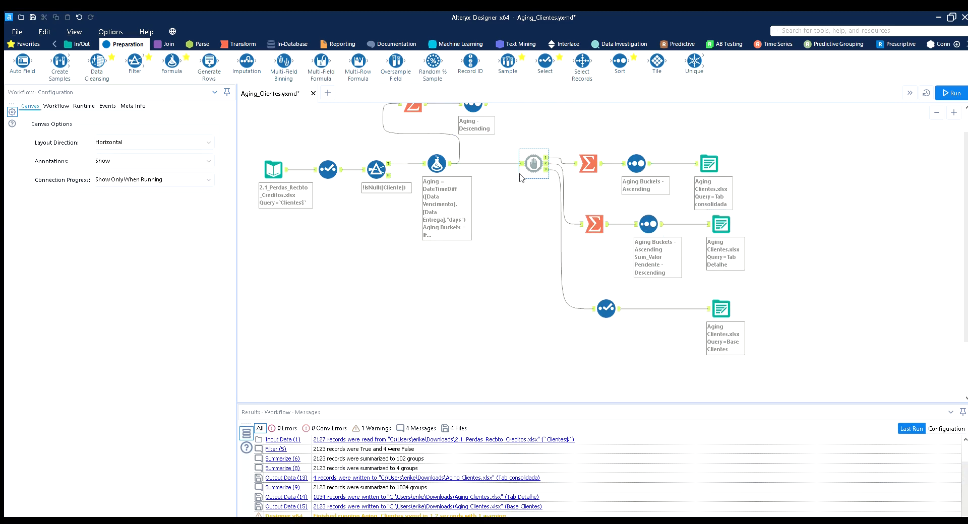
Reposition the Tab consolidada, Tab Detalhe and Base Clientes branches to space them evenly after the Block Until Done tool
left_click_drag(769, 186, 578, 135)
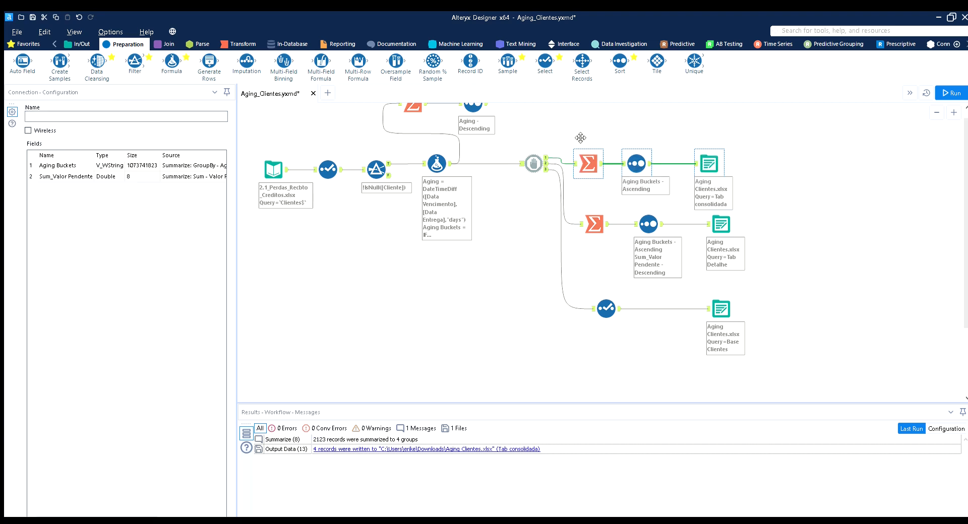
scroll(578, 135, "up", 1)
left_click_drag(594, 180, 589, 145)
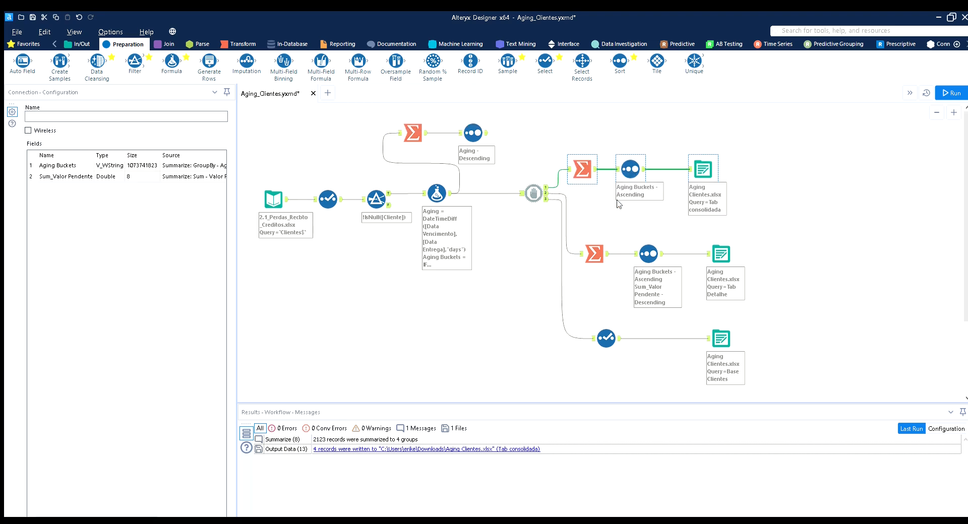
left_click_drag(770, 298, 600, 220)
mouse_move(761, 377)
left_mouse_down()
mouse_move(583, 321)
mouse_move(588, 286)
left_mouse_up()
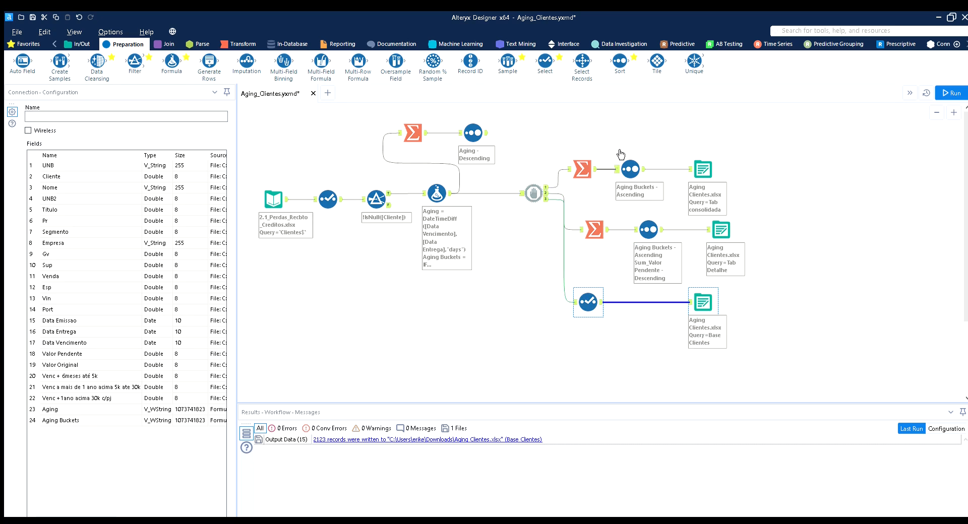
Highlight the Tab consolidada branch, and inspect the Tab Detalhe branch's Summarize tool and the Input Data tool
left_click(670, 170)
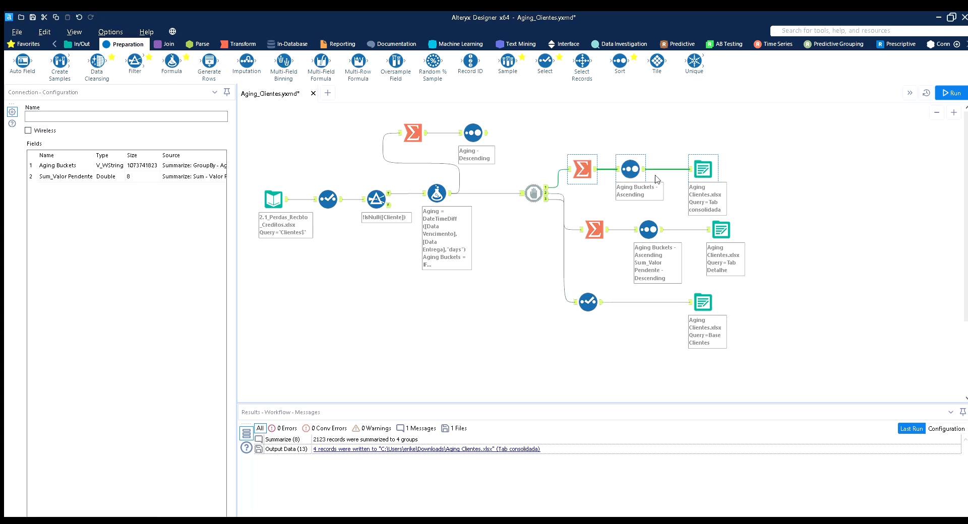
left_click(597, 229)
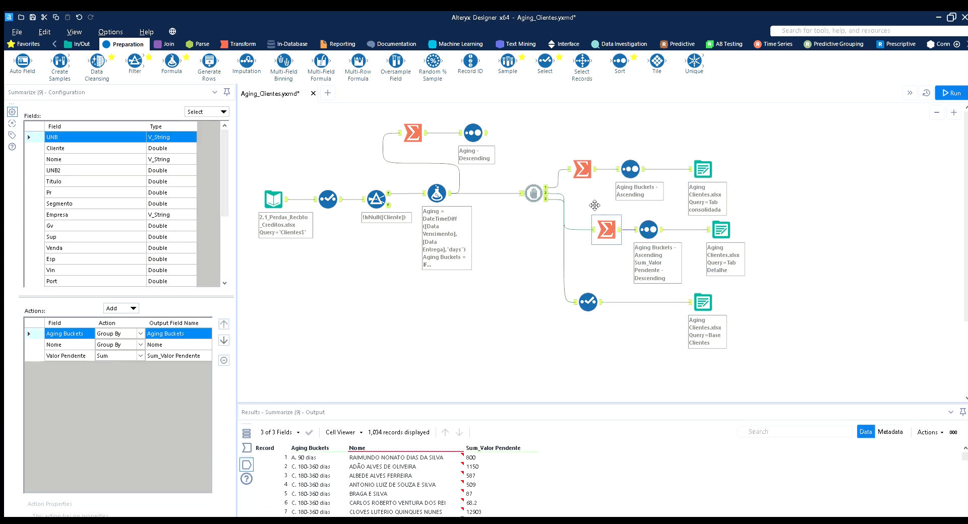
left_click(273, 200)
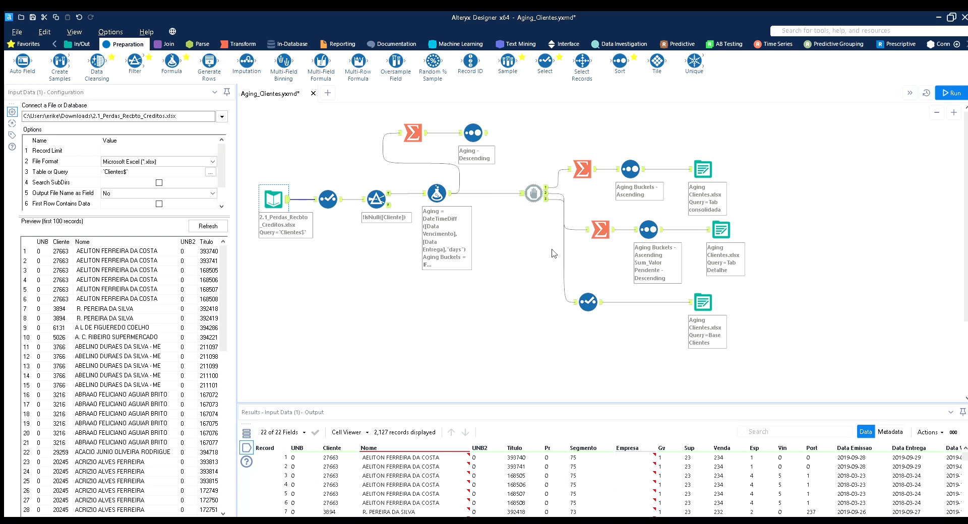
Move the Block Until Done tool slightly closer to the Formula tool, and show the Developer tool category that contains it
left_click(534, 194)
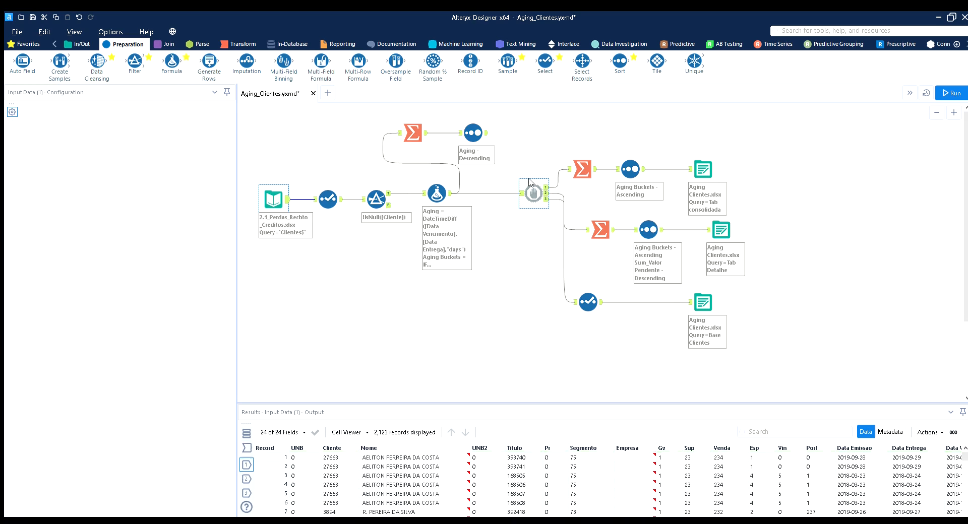
left_click_drag(534, 194, 522, 182)
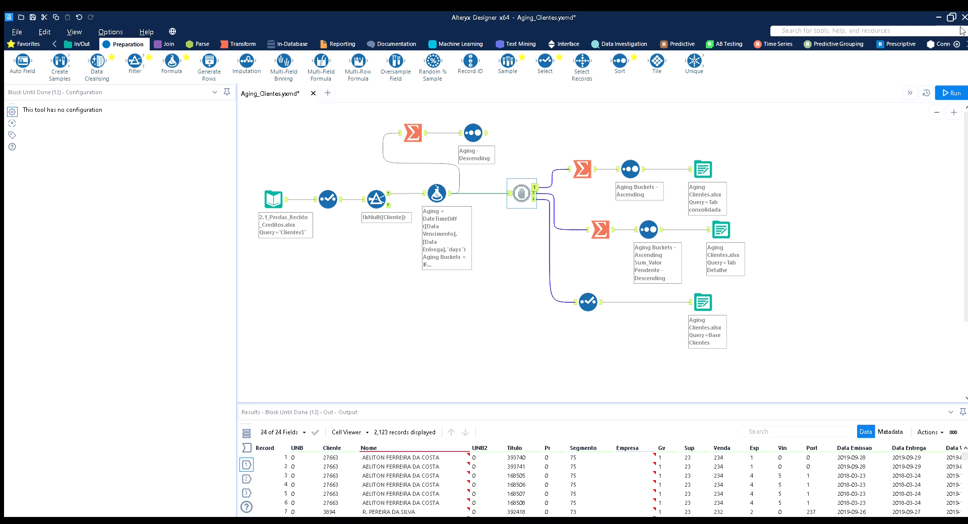
left_click(966, 45)
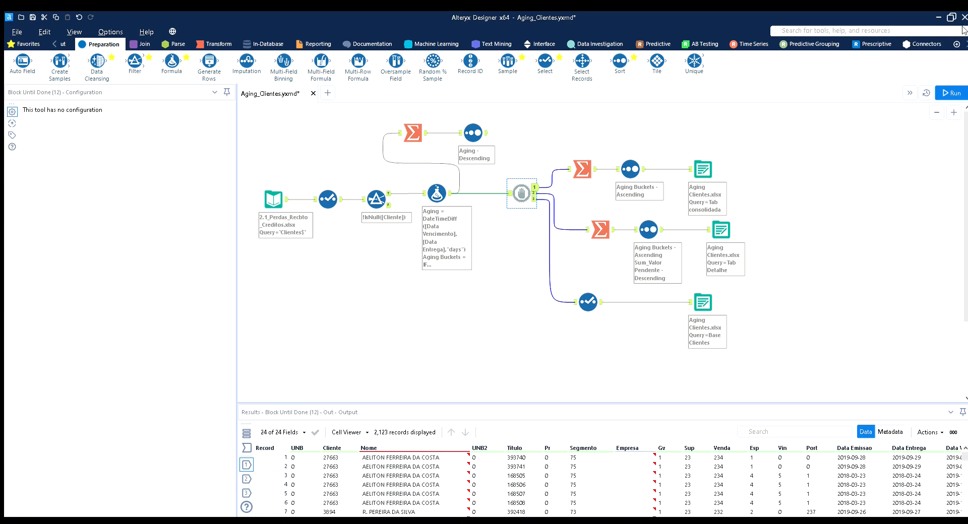
left_click(966, 45)
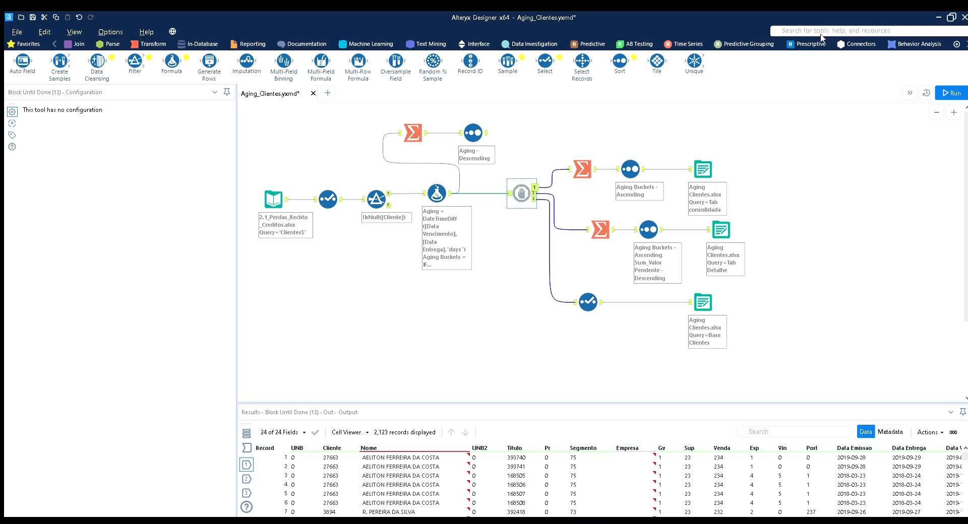
left_click(966, 44)
left_click(926, 44)
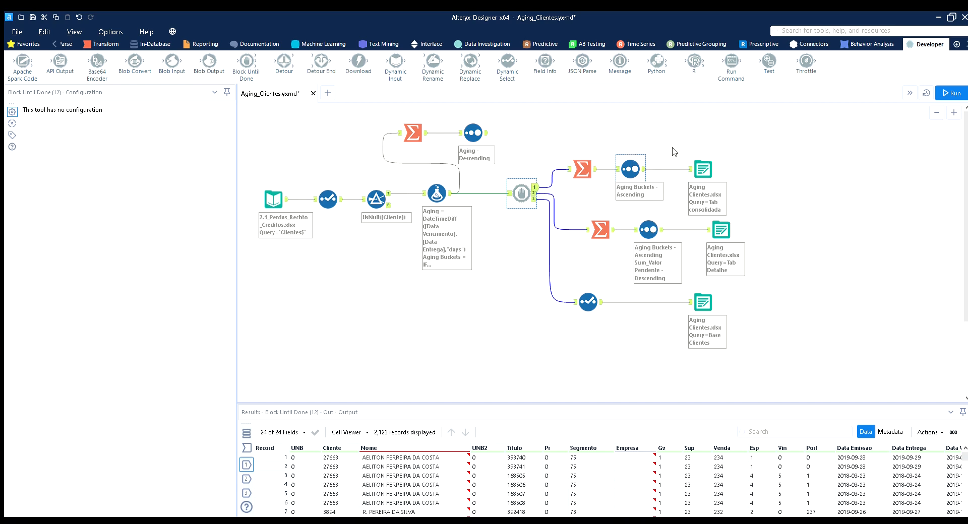
Inspect the Block Until Done tool's second and third outputs, and the results of the first tool in each of its three branches
left_click(535, 193)
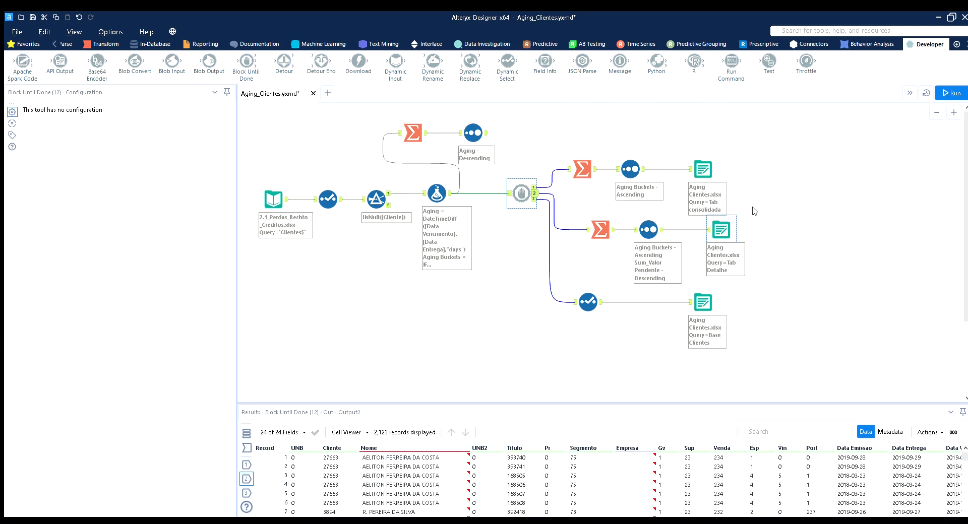
left_click(534, 198)
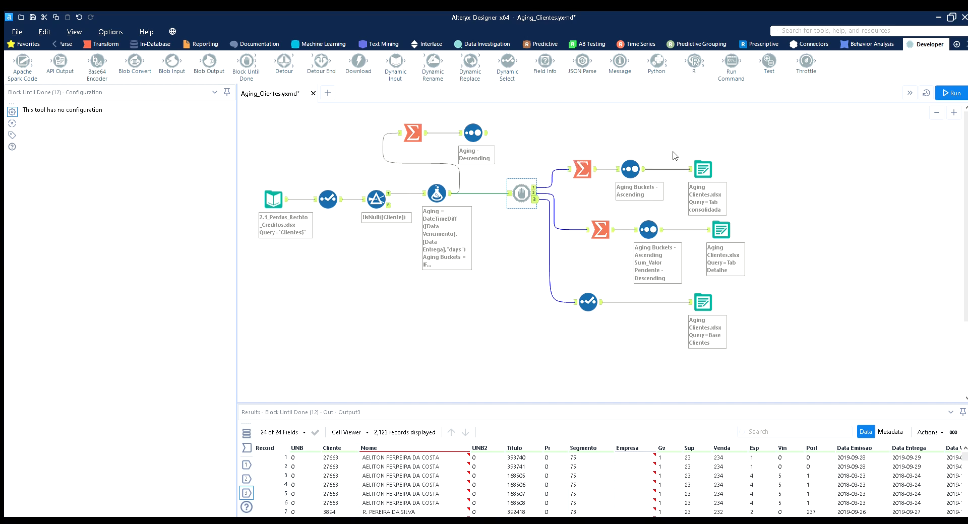
left_click(703, 168)
left_click(582, 169)
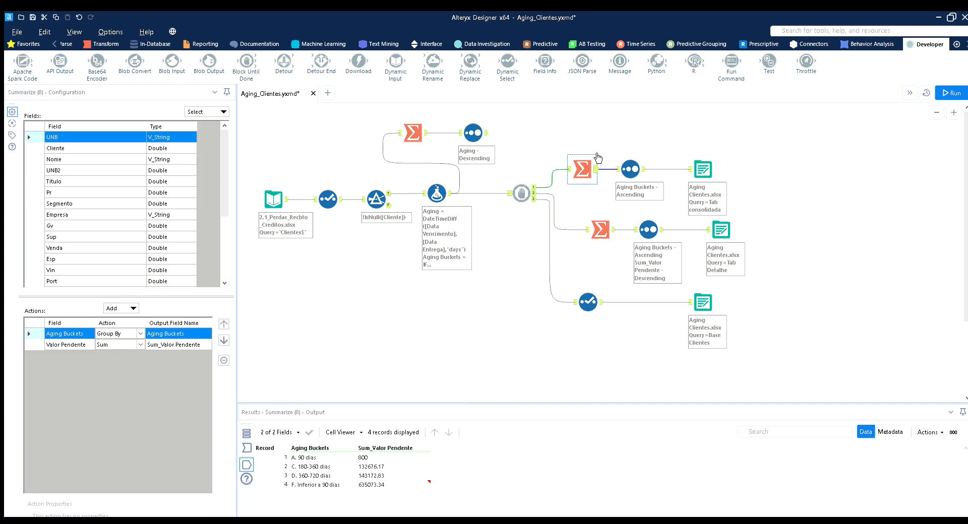
left_click(609, 219)
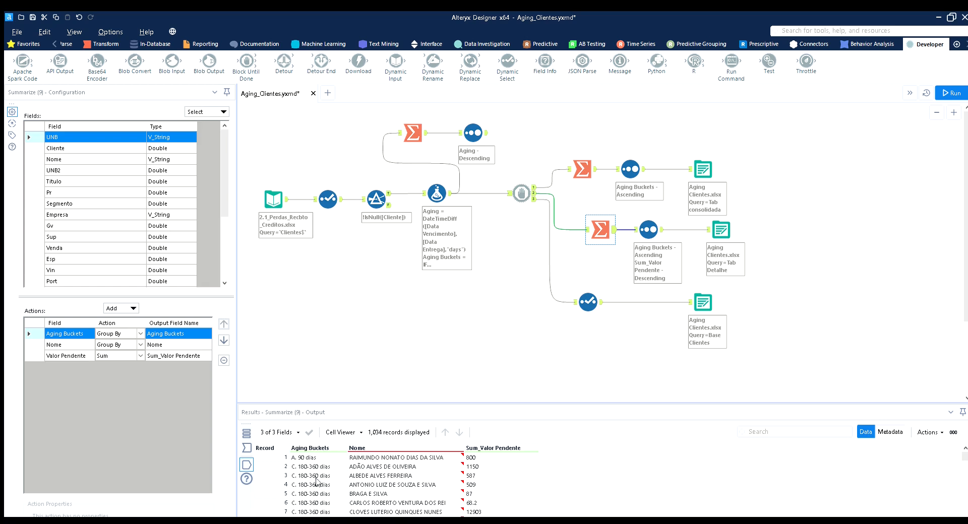
left_click(601, 292)
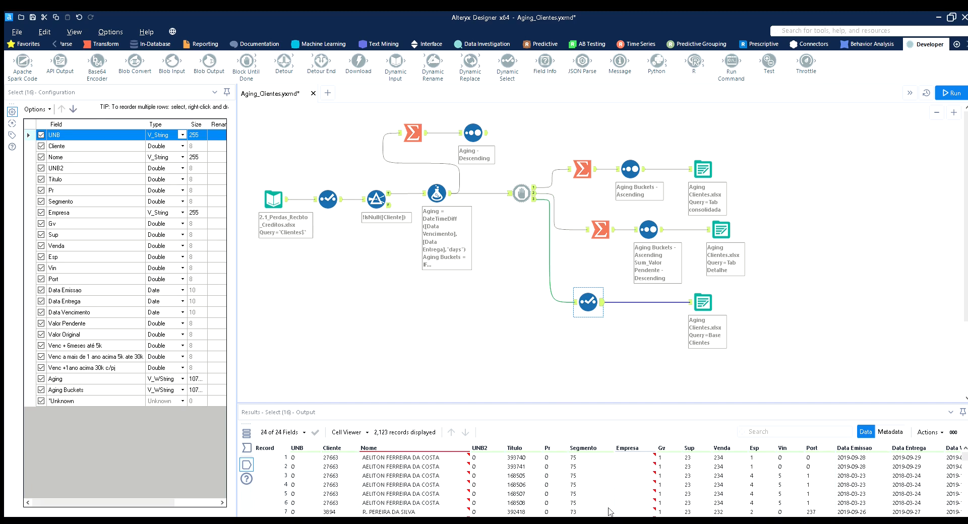
scroll(592, 514, "right", 10)
scroll(446, 499, "left", 10)
Compare the results of the Tab consolidada and Tab Detalhe Summarize tools with those of the Base Clientes branch's Select tool
left_click(604, 226)
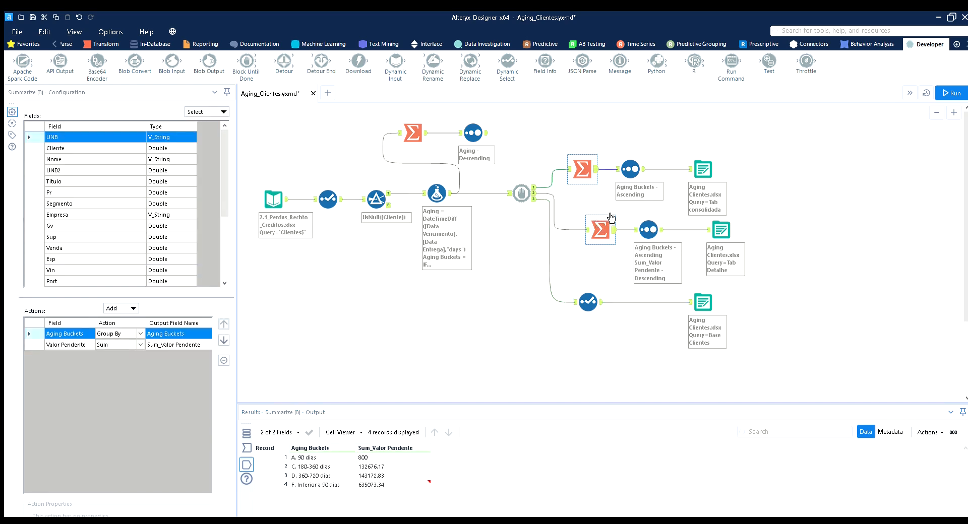
left_click(595, 156)
left_click(610, 222)
left_click(598, 298)
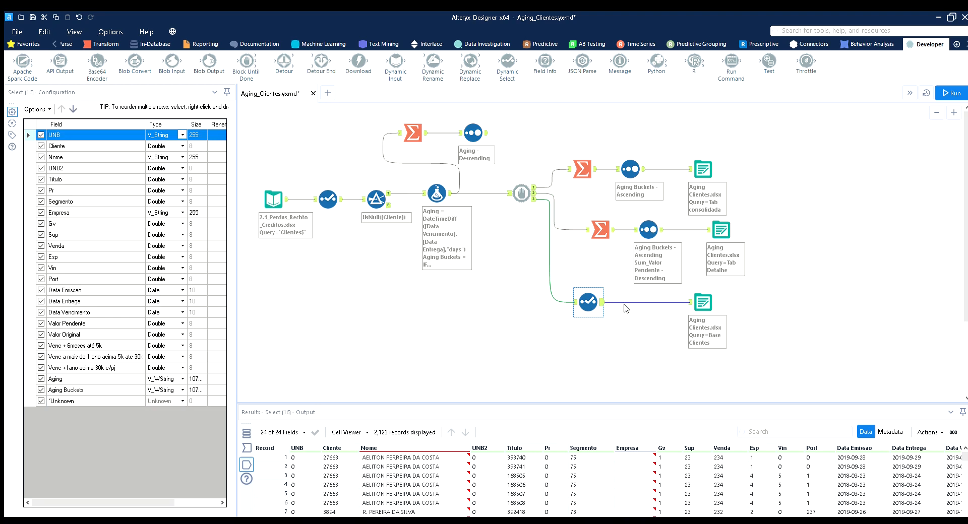
Run the workflow and open the Base Clientes output of Aging Clientes.xlsx from the run messages
left_click(950, 93)
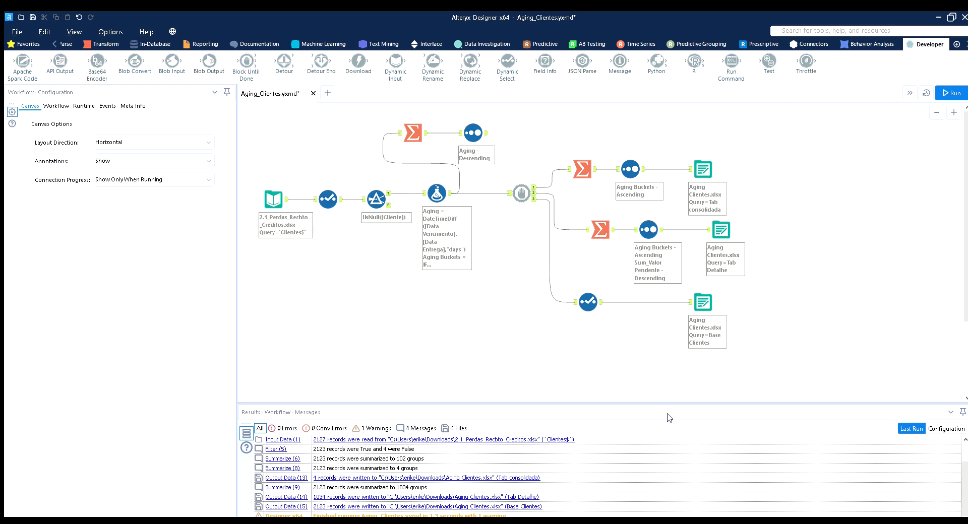
left_click(496, 495)
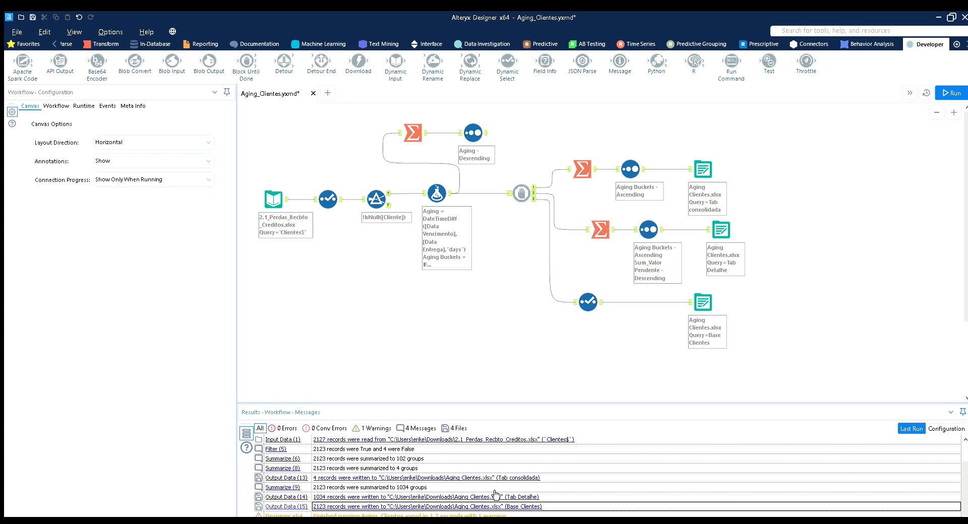